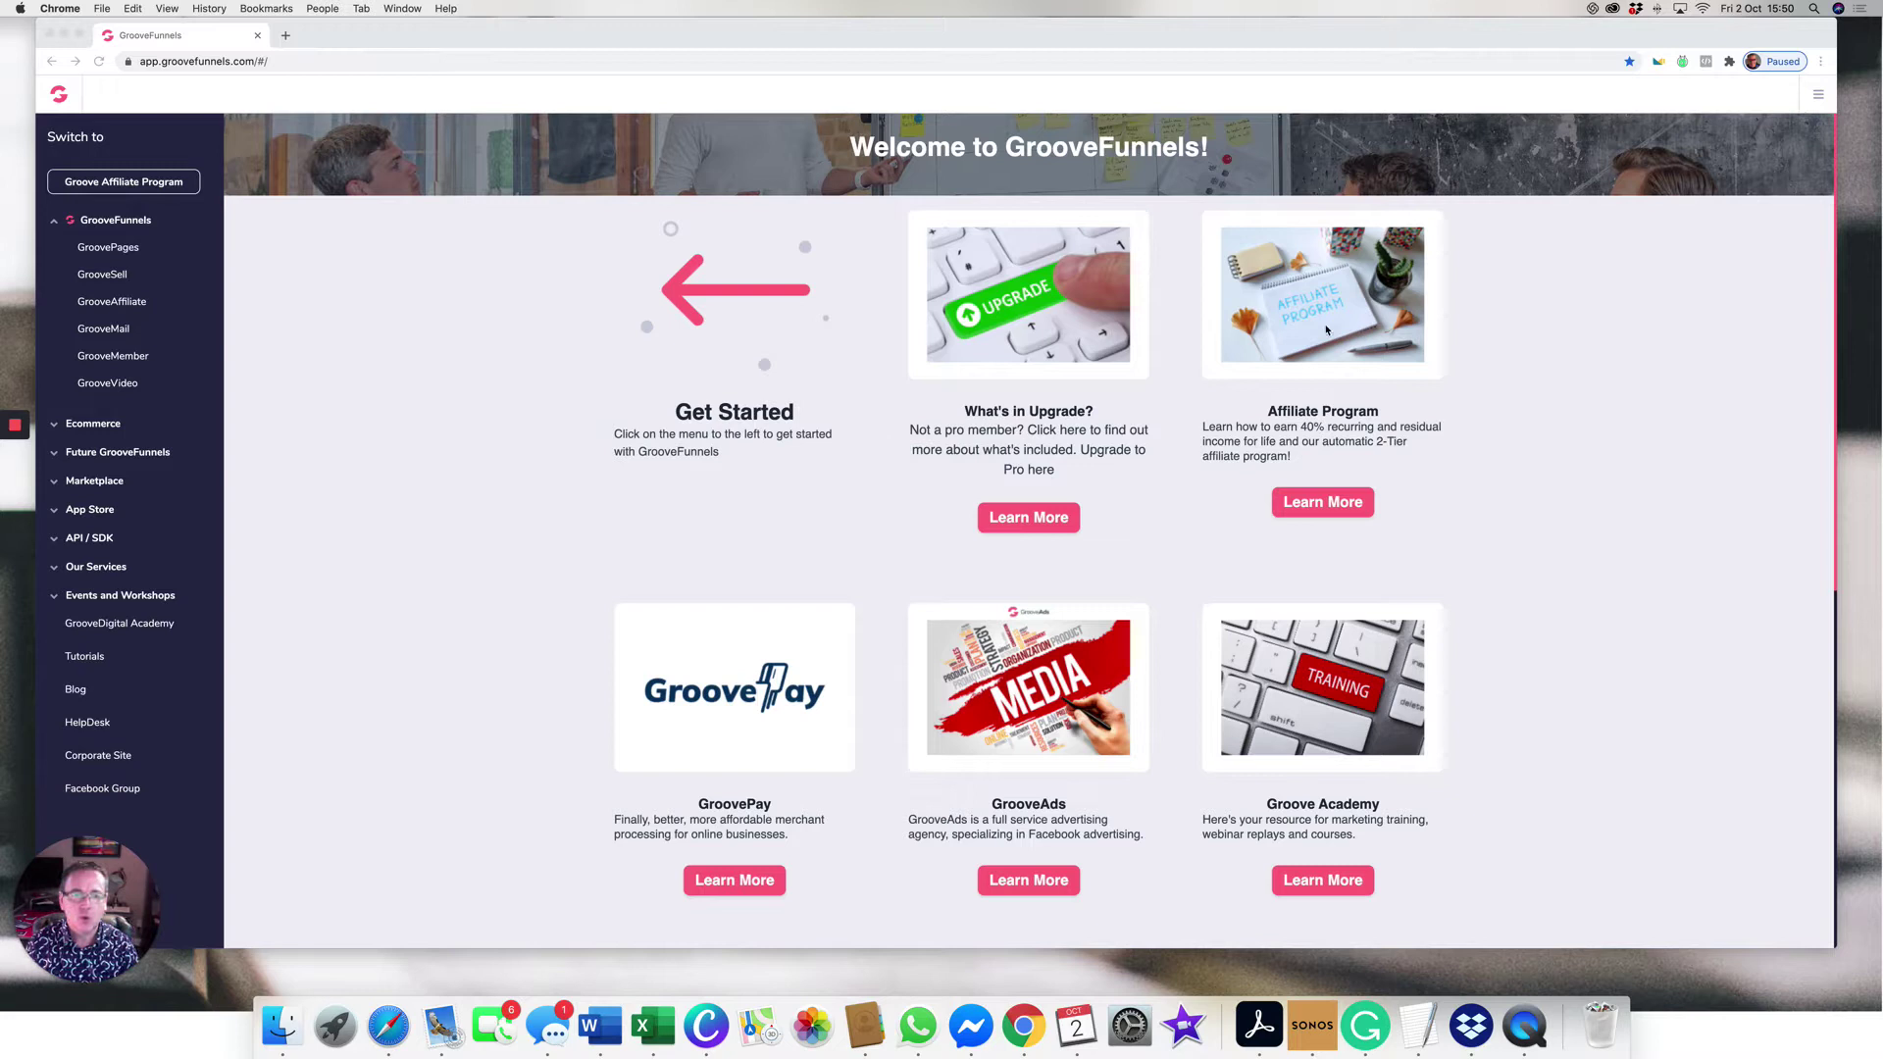
# Step: Go to the Affiliate Program page via Learn More on the welcome dashboard
pyautogui.click(1325, 510)
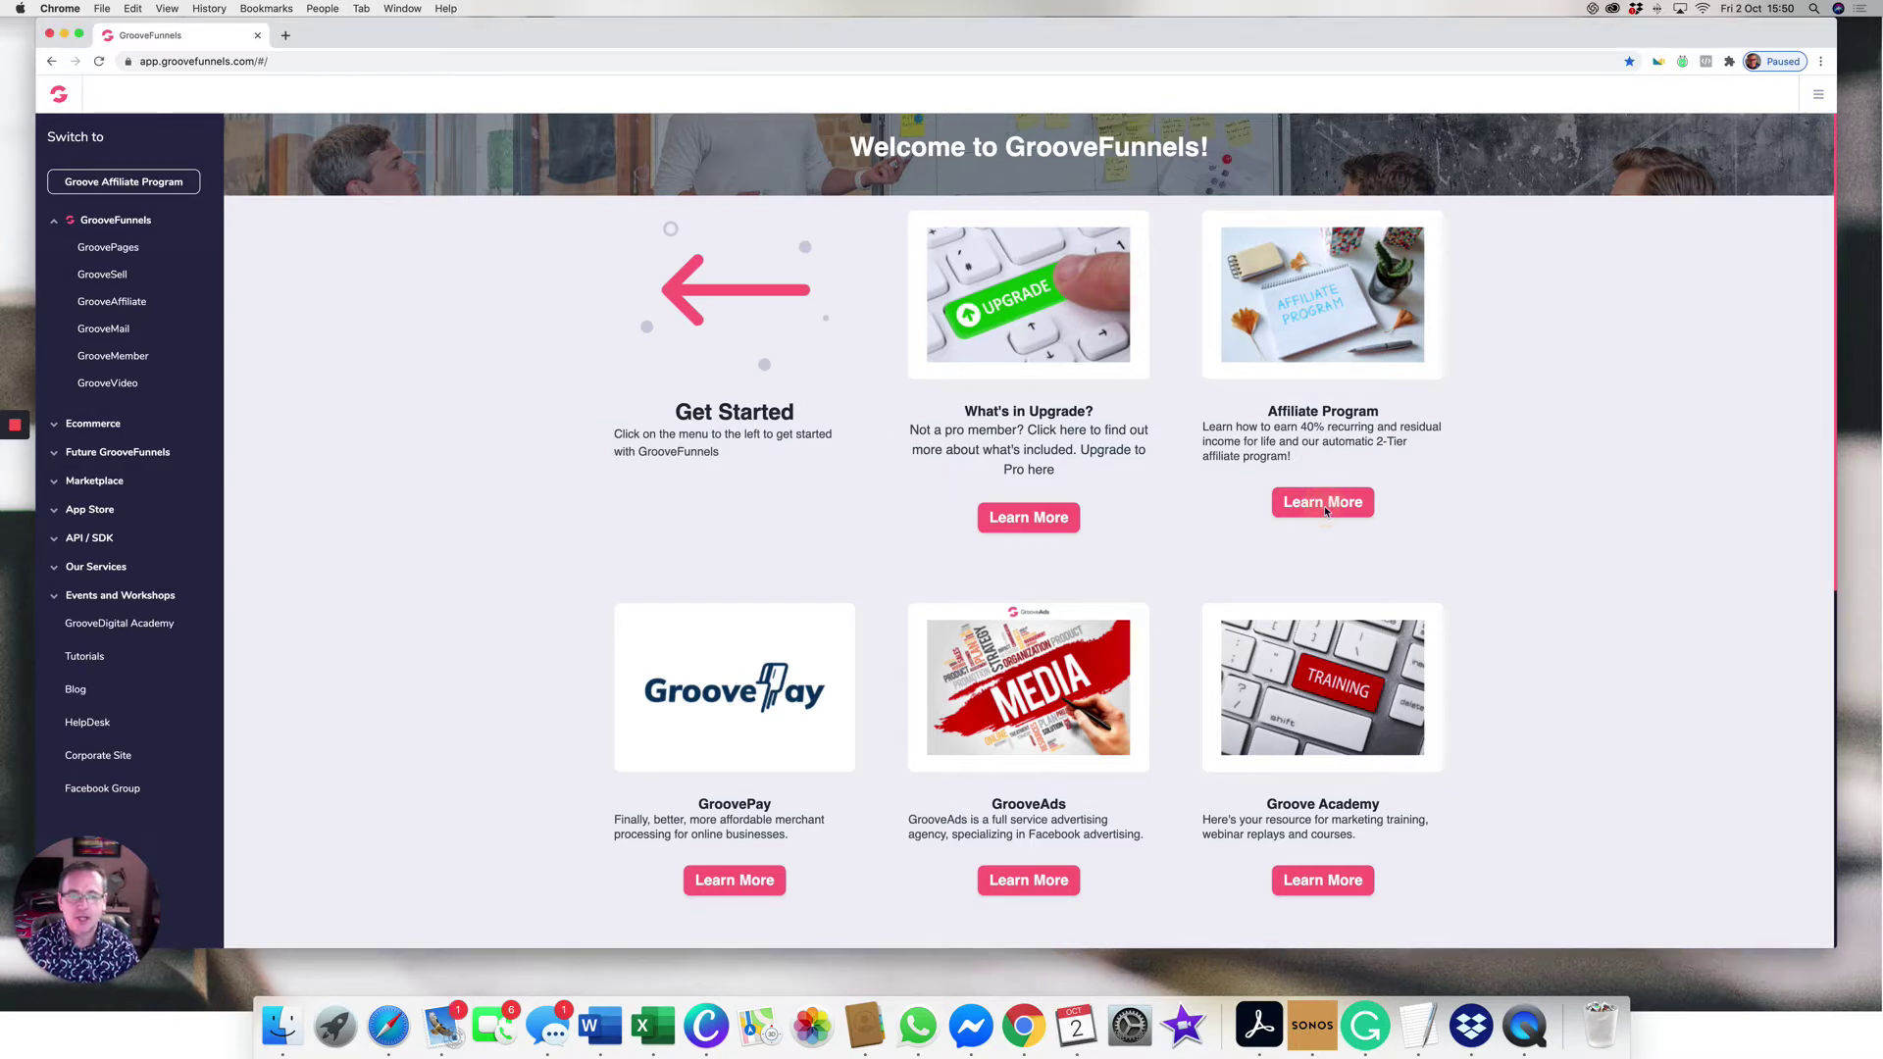
# Step: Scroll the affiliate page down to the Promotion Tools panel
pyautogui.click(1324, 505)
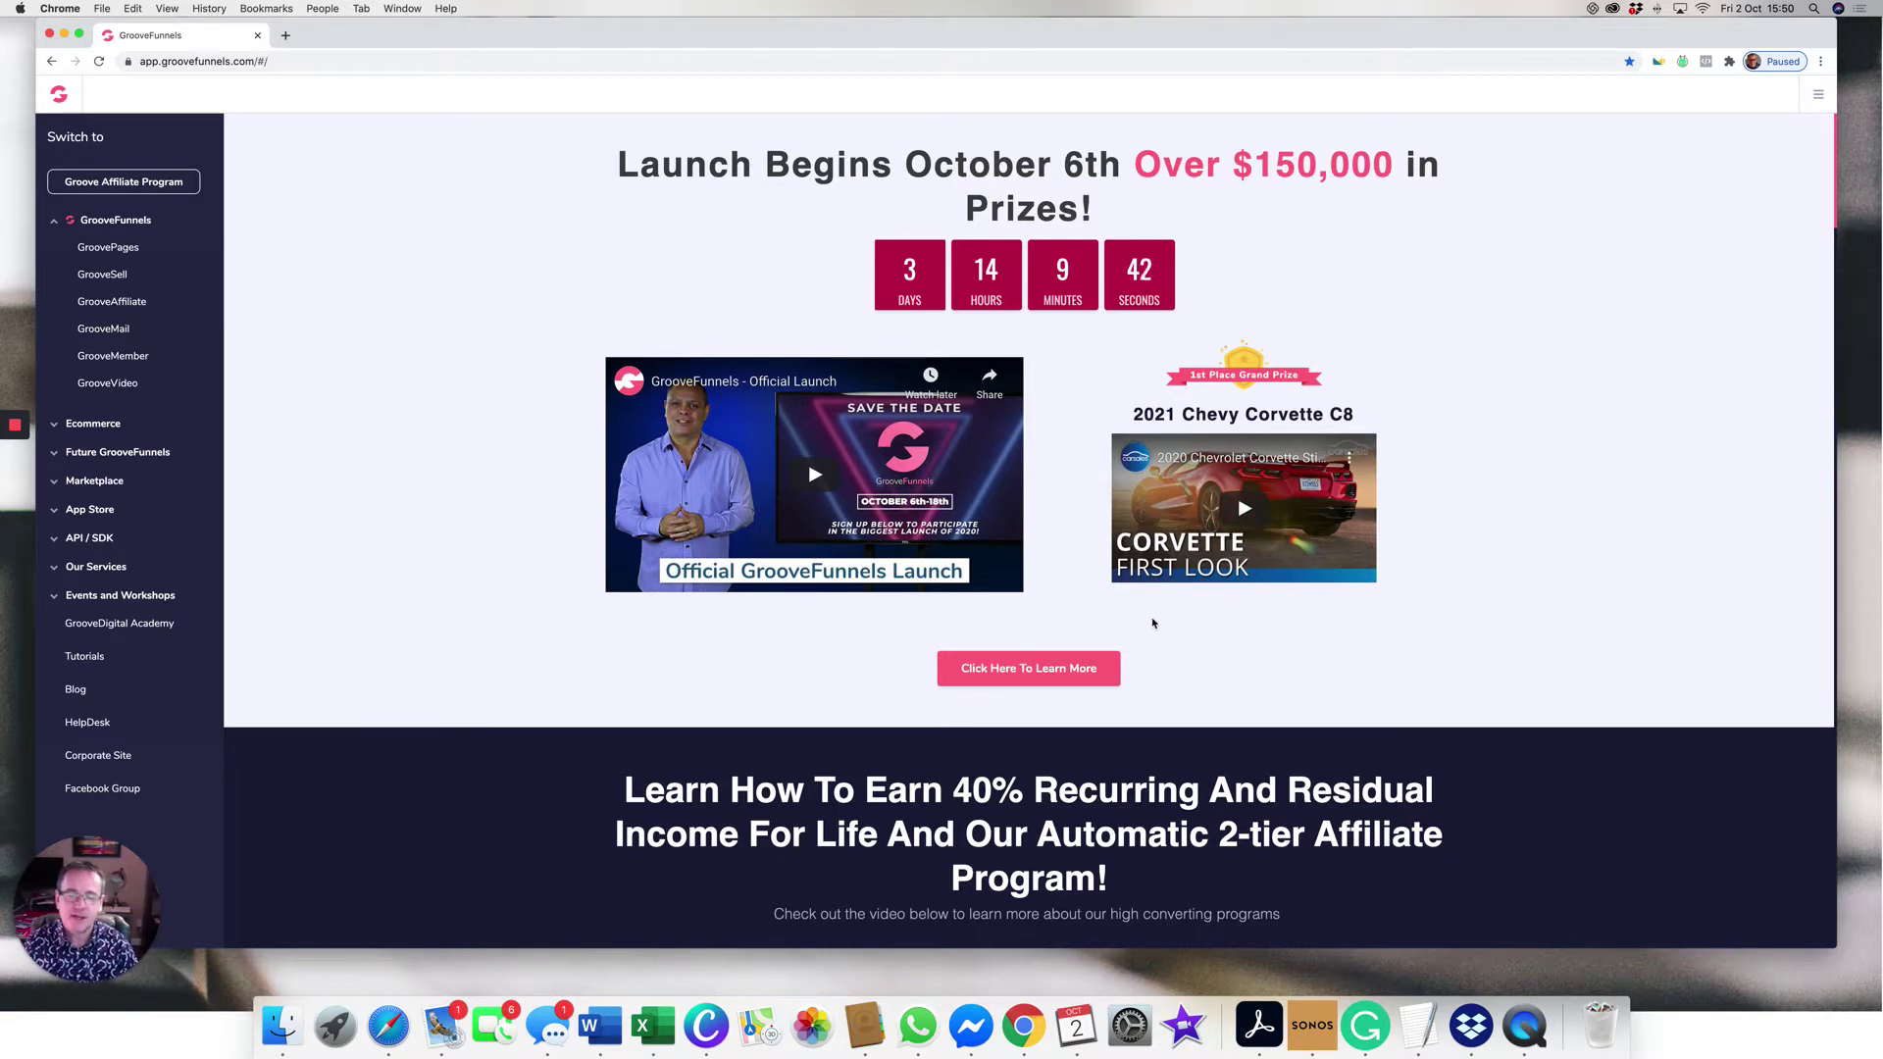
pyautogui.scroll(-1, 1152, 622)
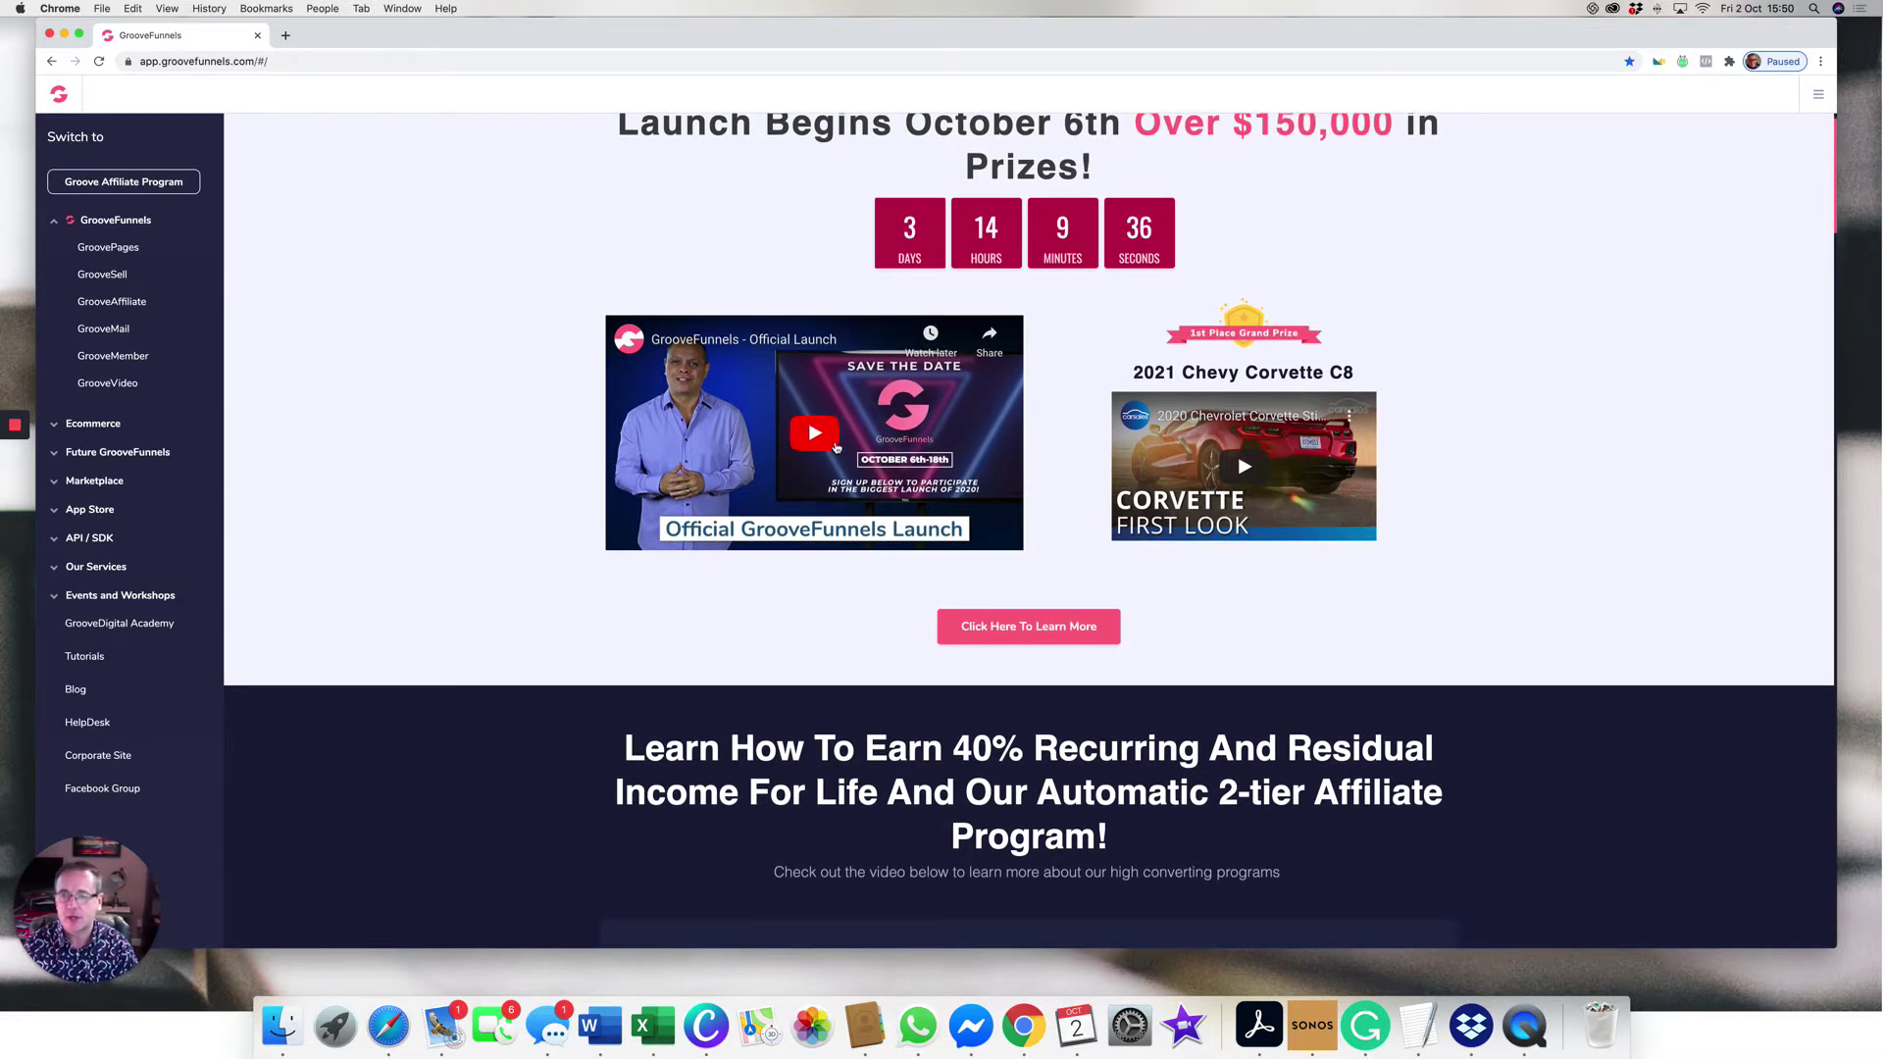
pyautogui.scroll(-3, 915, 590)
pyautogui.scroll(-2, 915, 590)
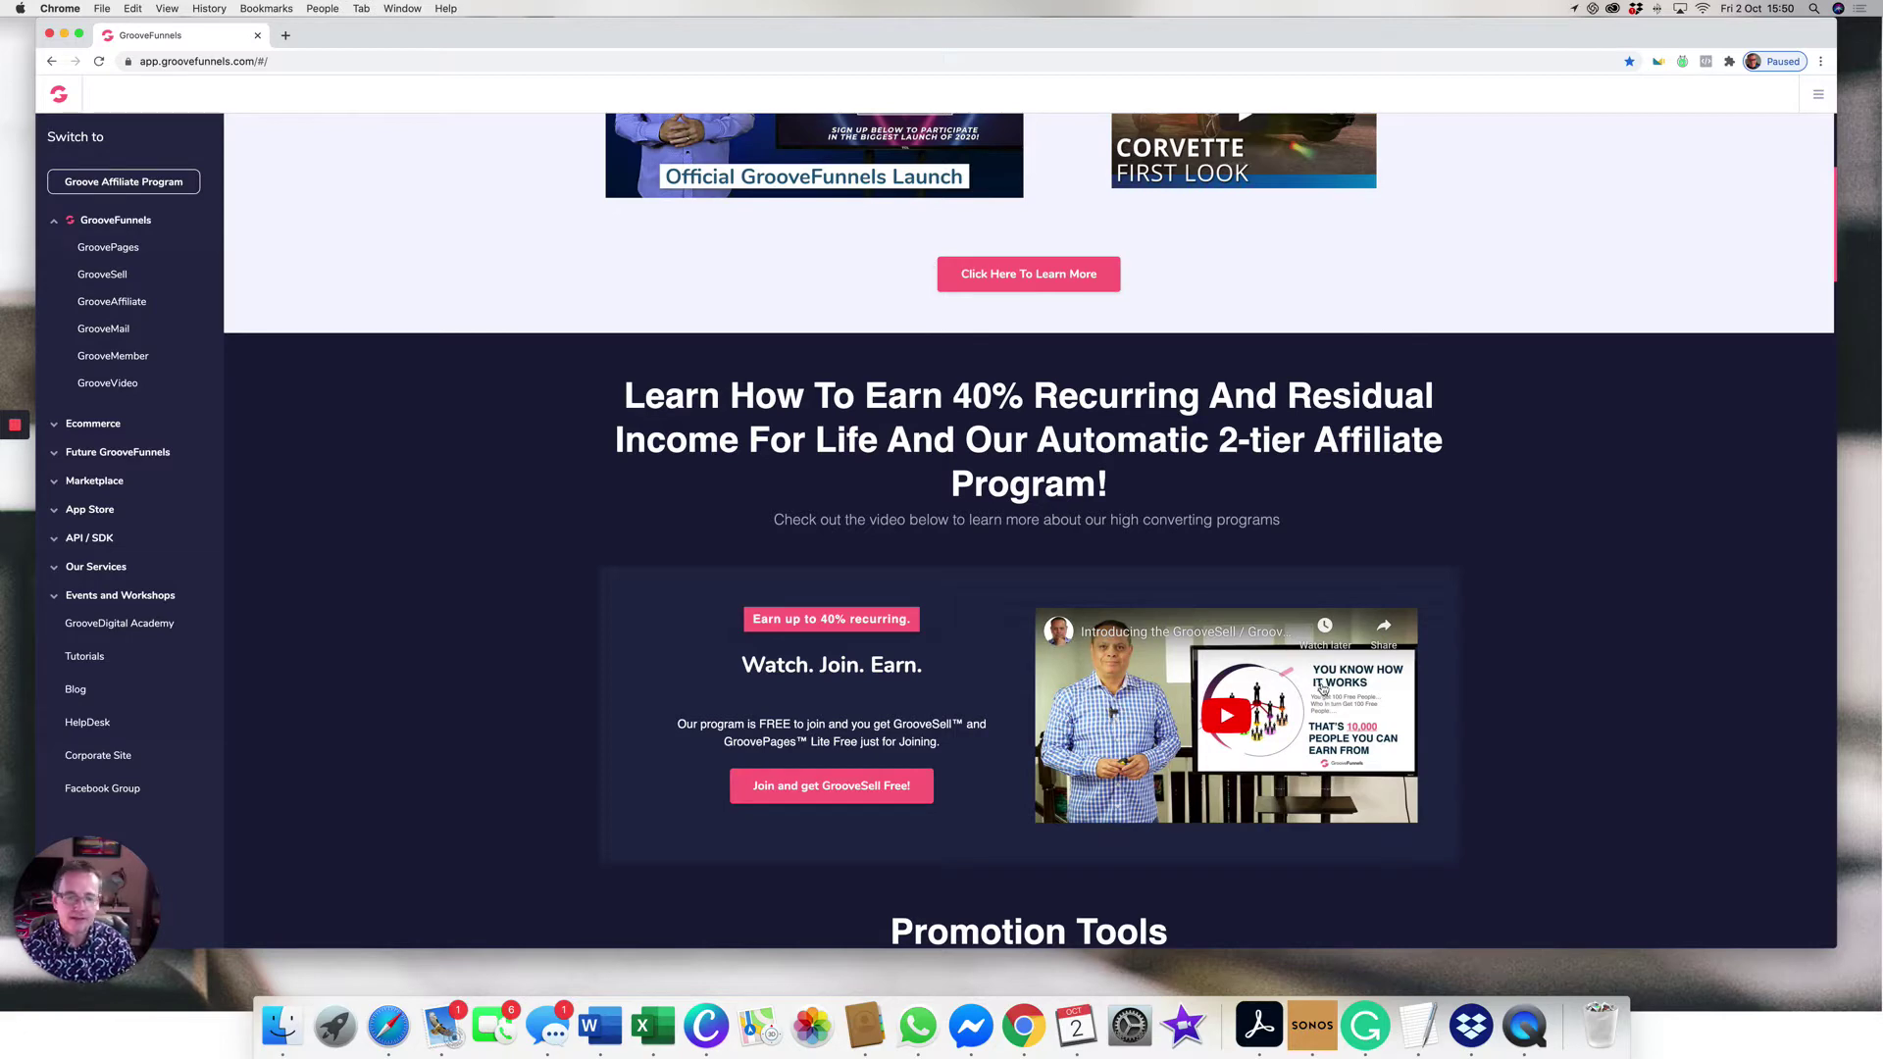
pyautogui.scroll(-1, 1322, 692)
pyautogui.scroll(-1, 1322, 692)
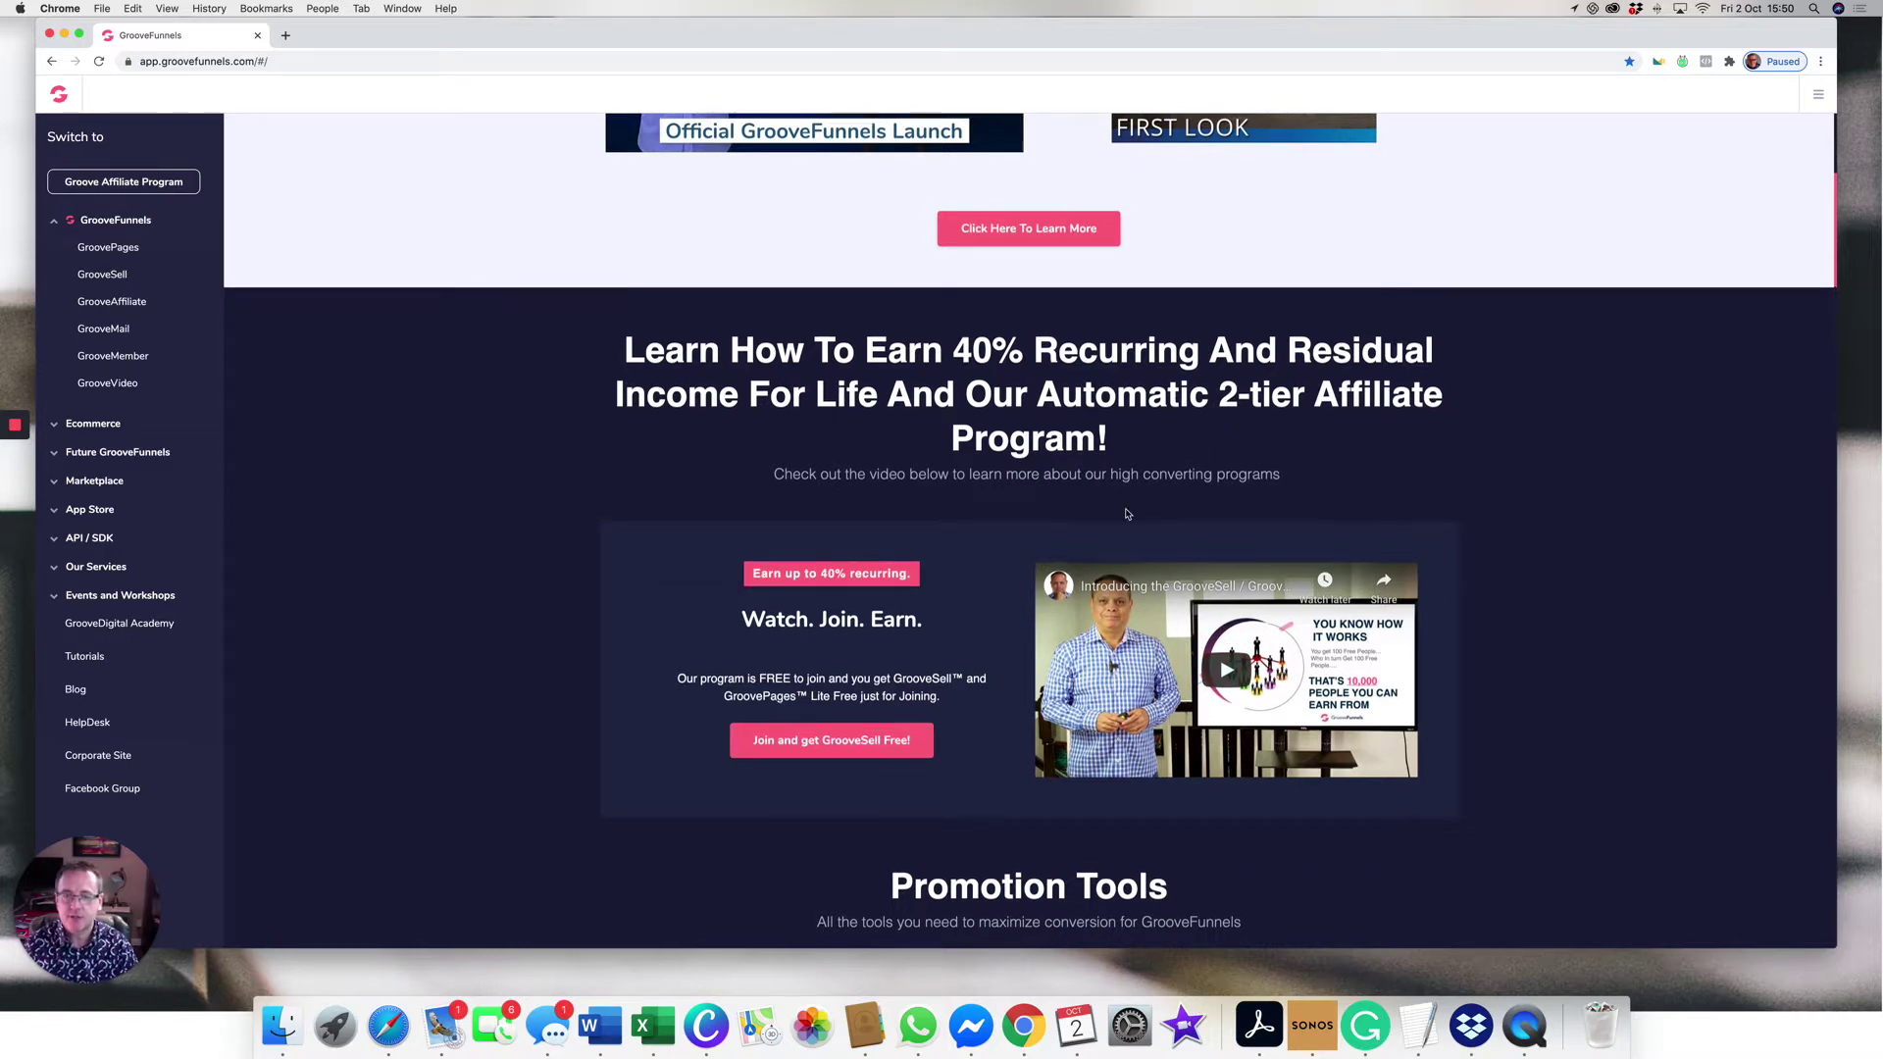
pyautogui.scroll(-5, 1129, 514)
pyautogui.scroll(-3, 1023, 312)
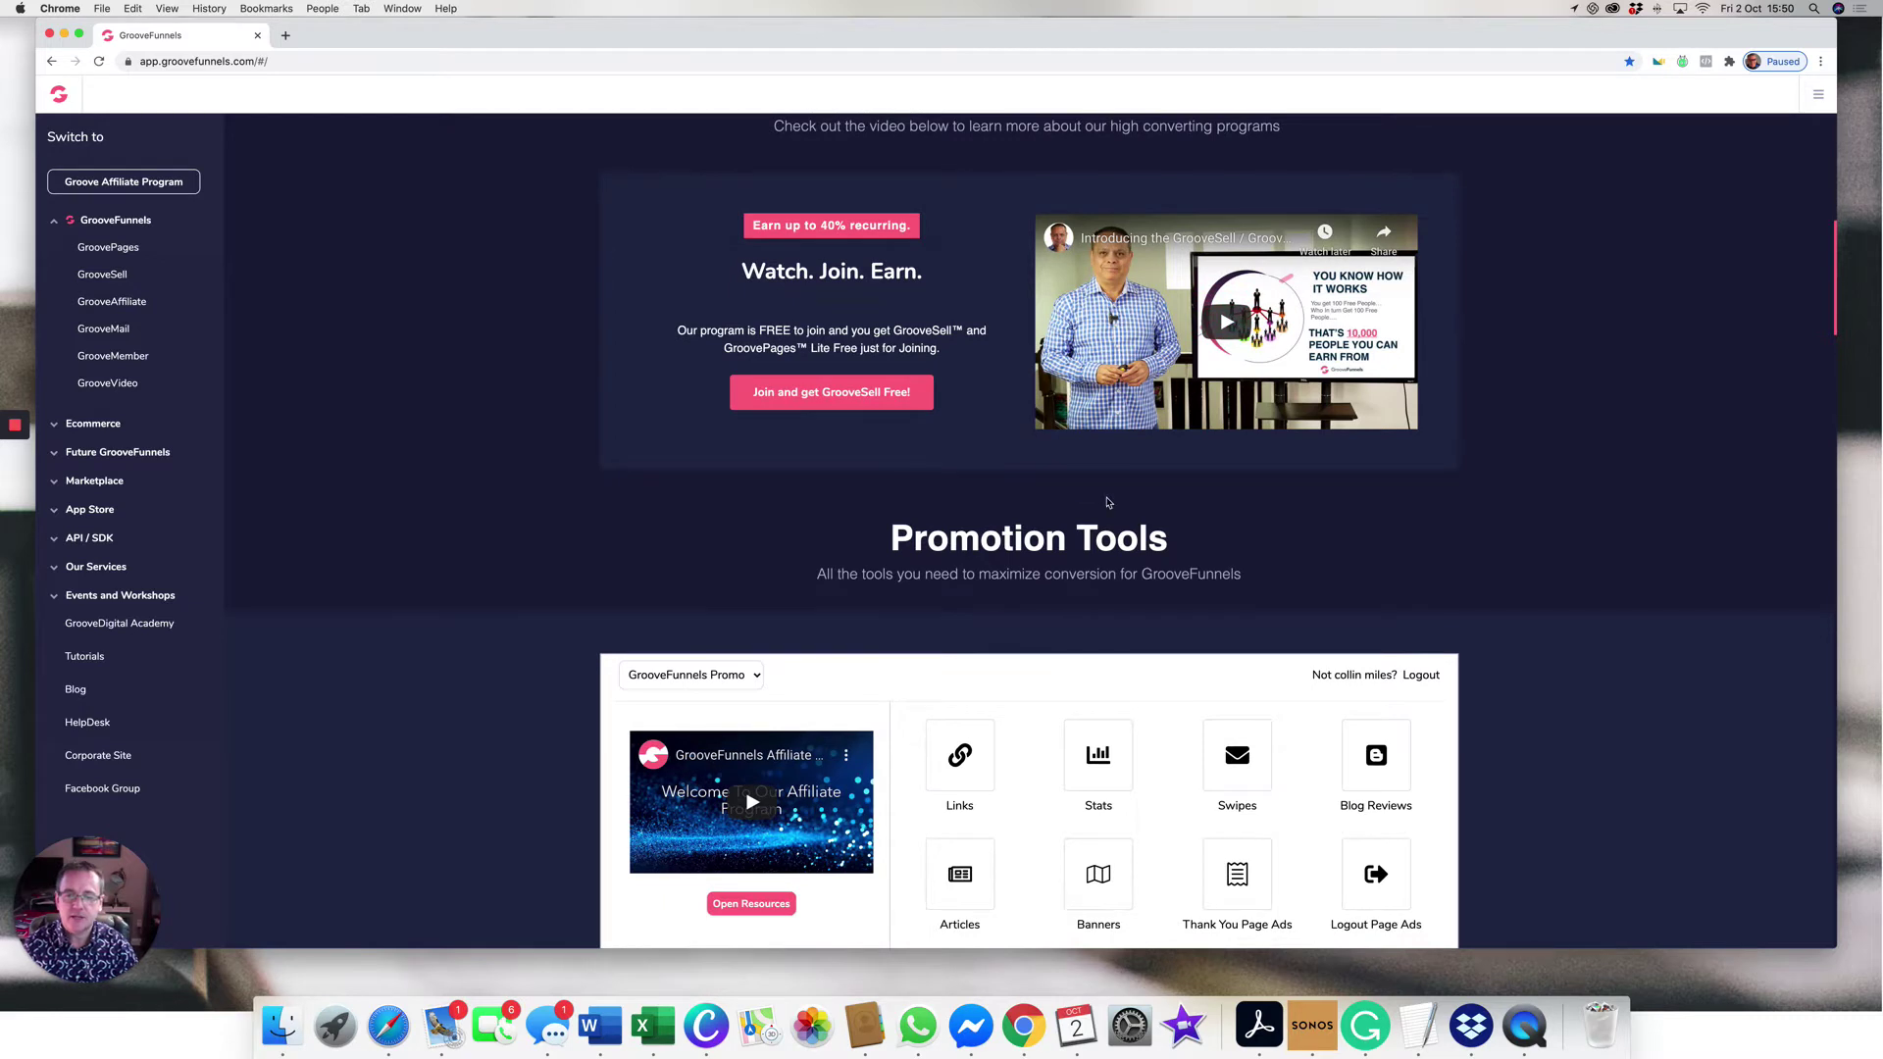
pyautogui.scroll(-3, 1107, 502)
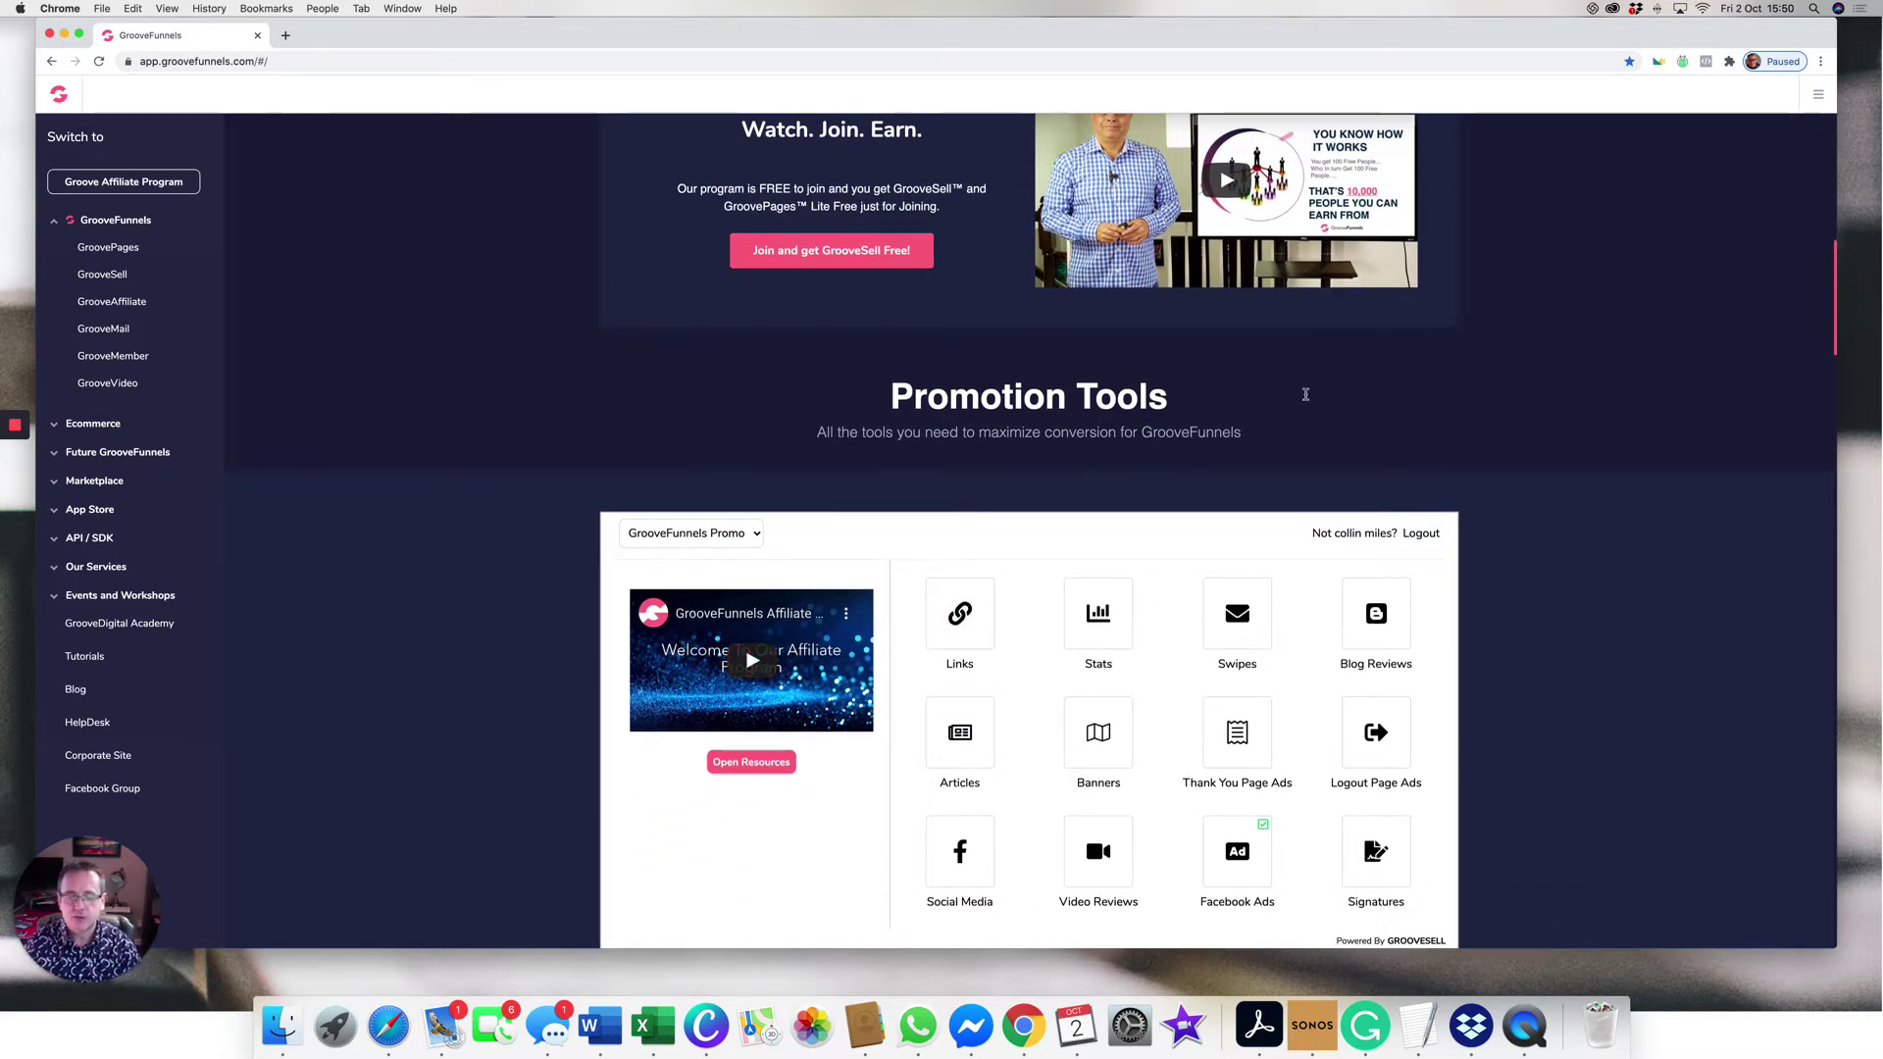
pyautogui.scroll(-2, 1305, 395)
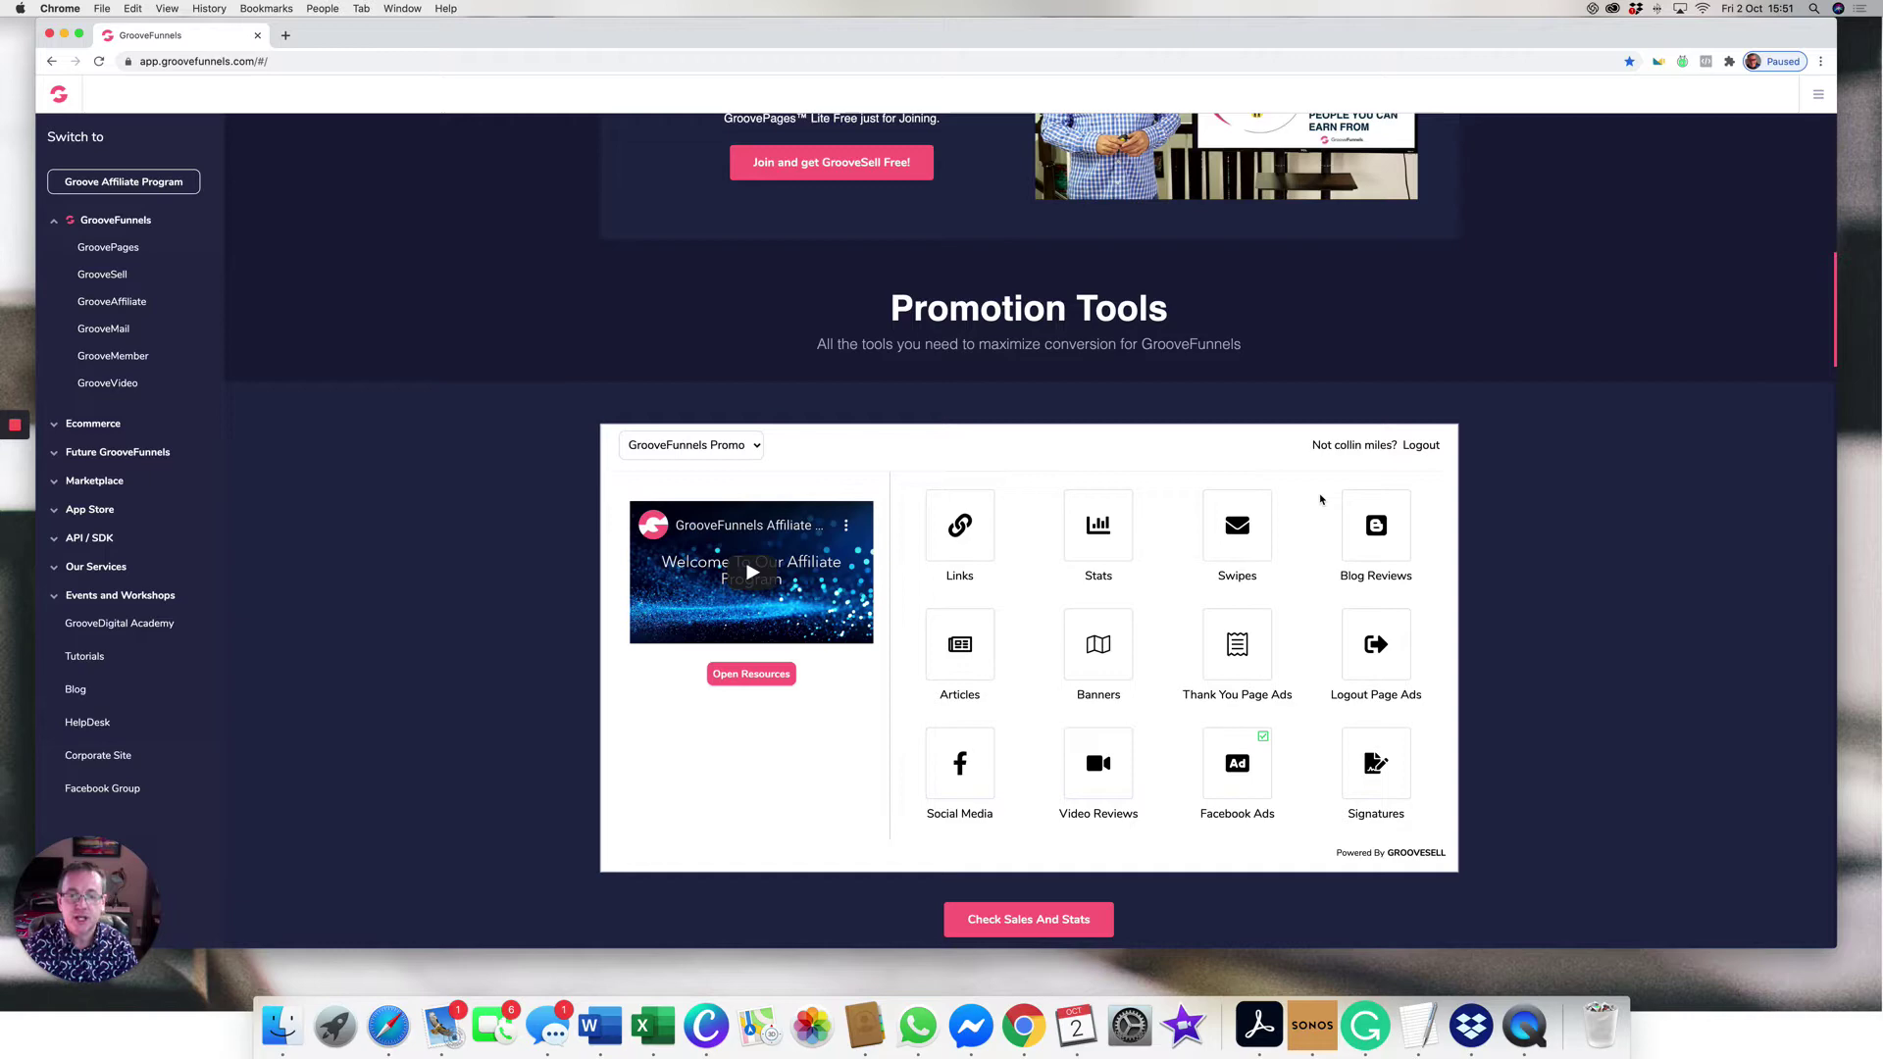
pyautogui.scroll(3, 1319, 499)
pyautogui.scroll(5, 1147, 411)
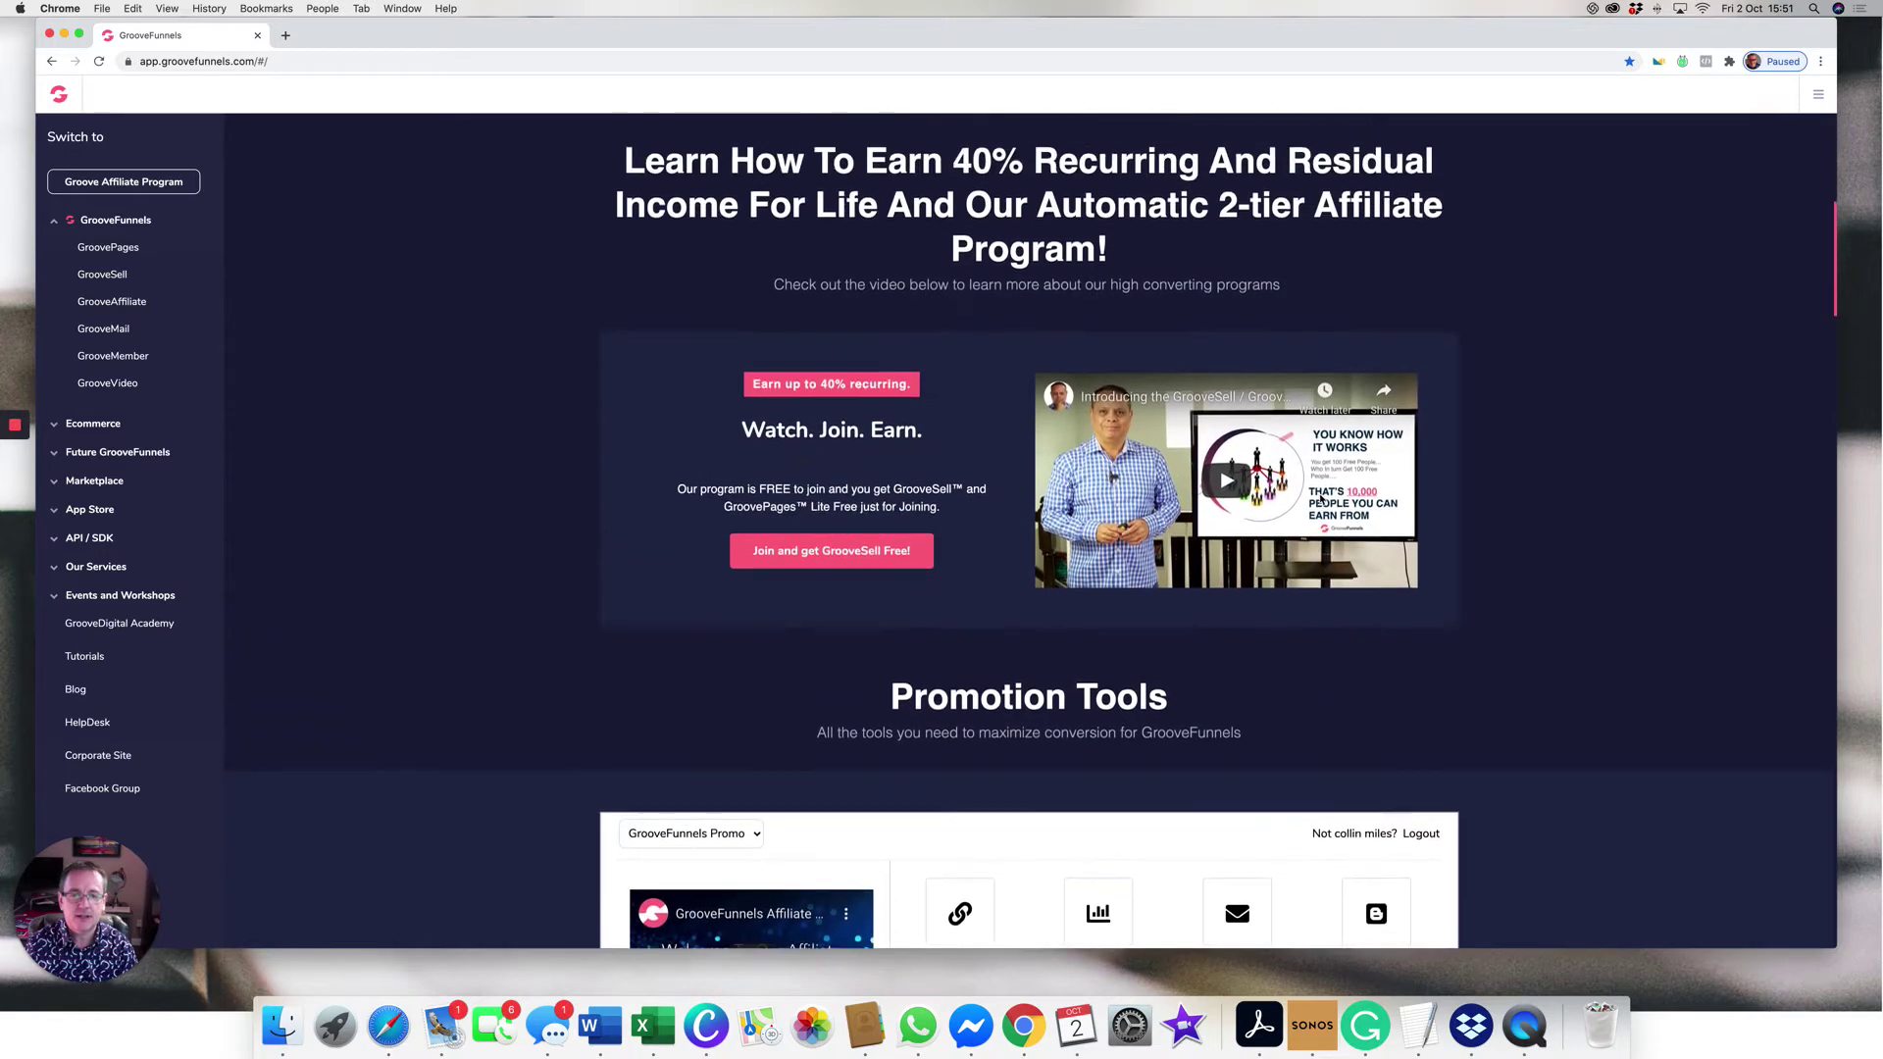
pyautogui.scroll(1, 995, 331)
pyautogui.scroll(-5, 1173, 473)
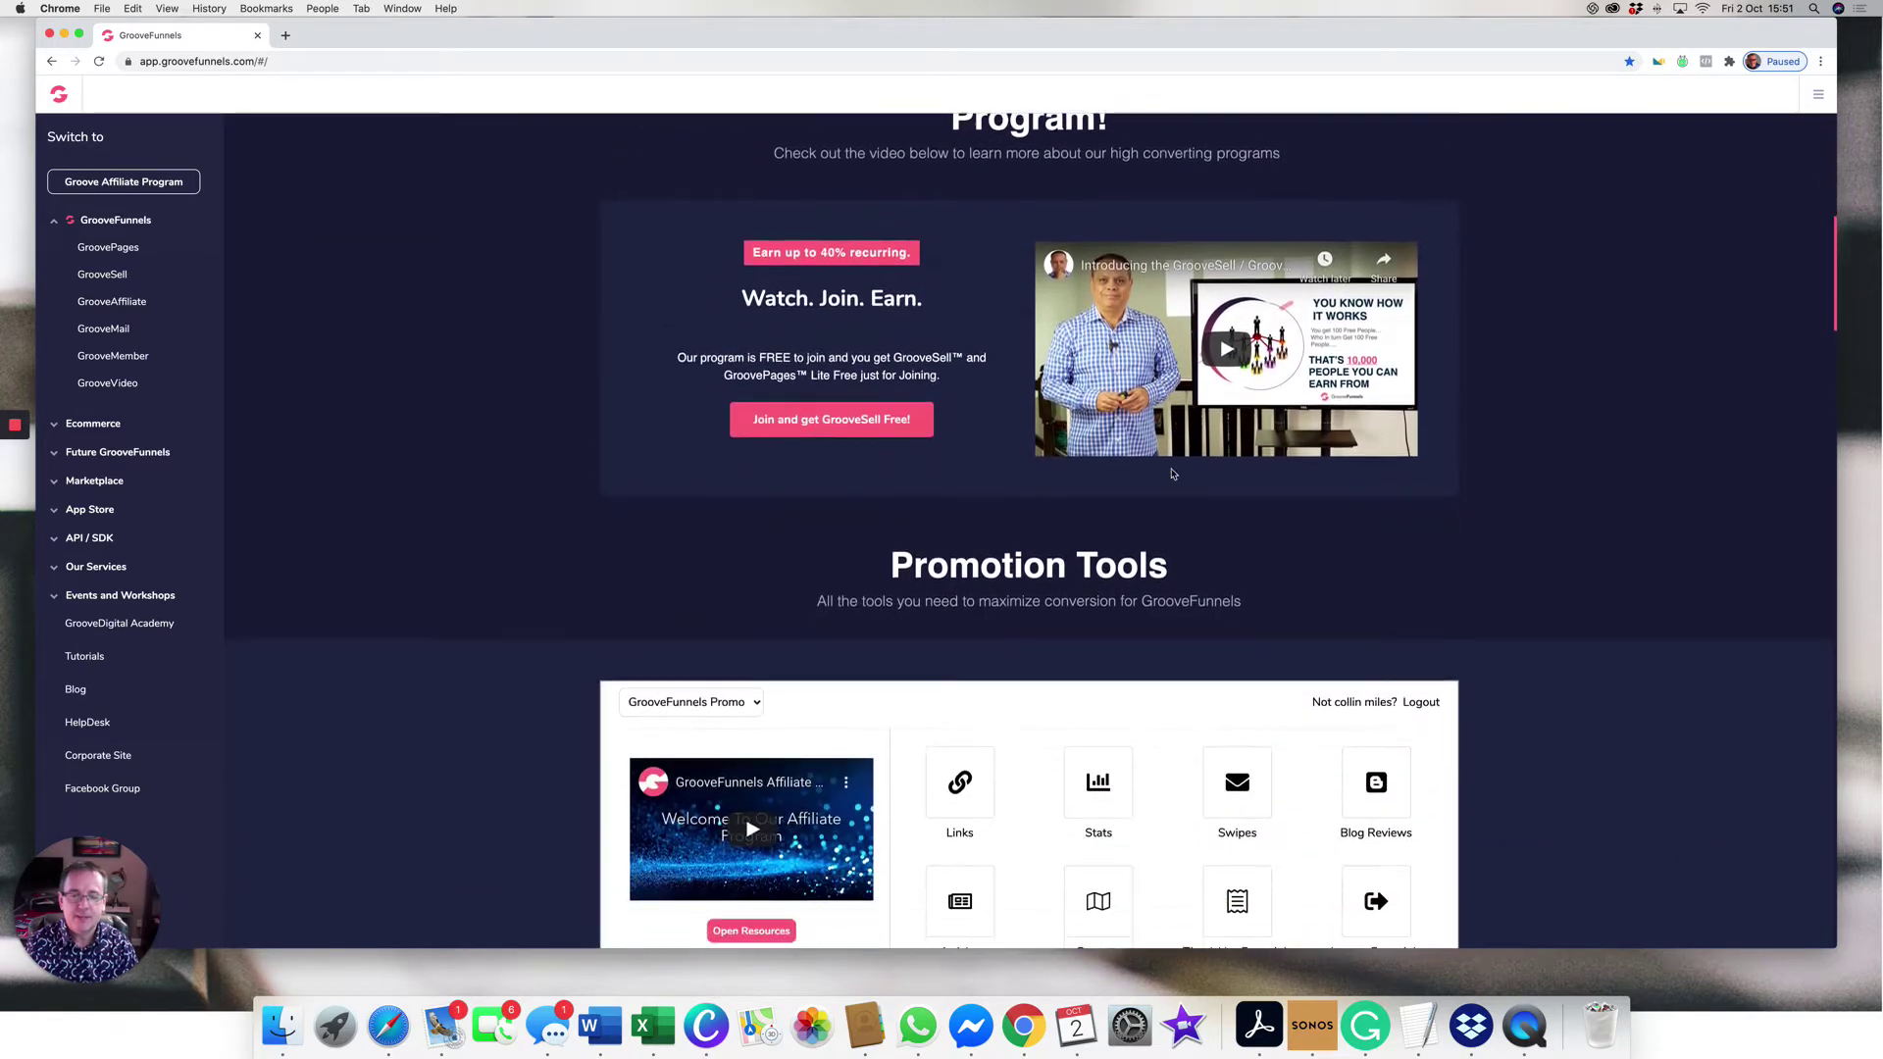
pyautogui.scroll(-5, 1172, 475)
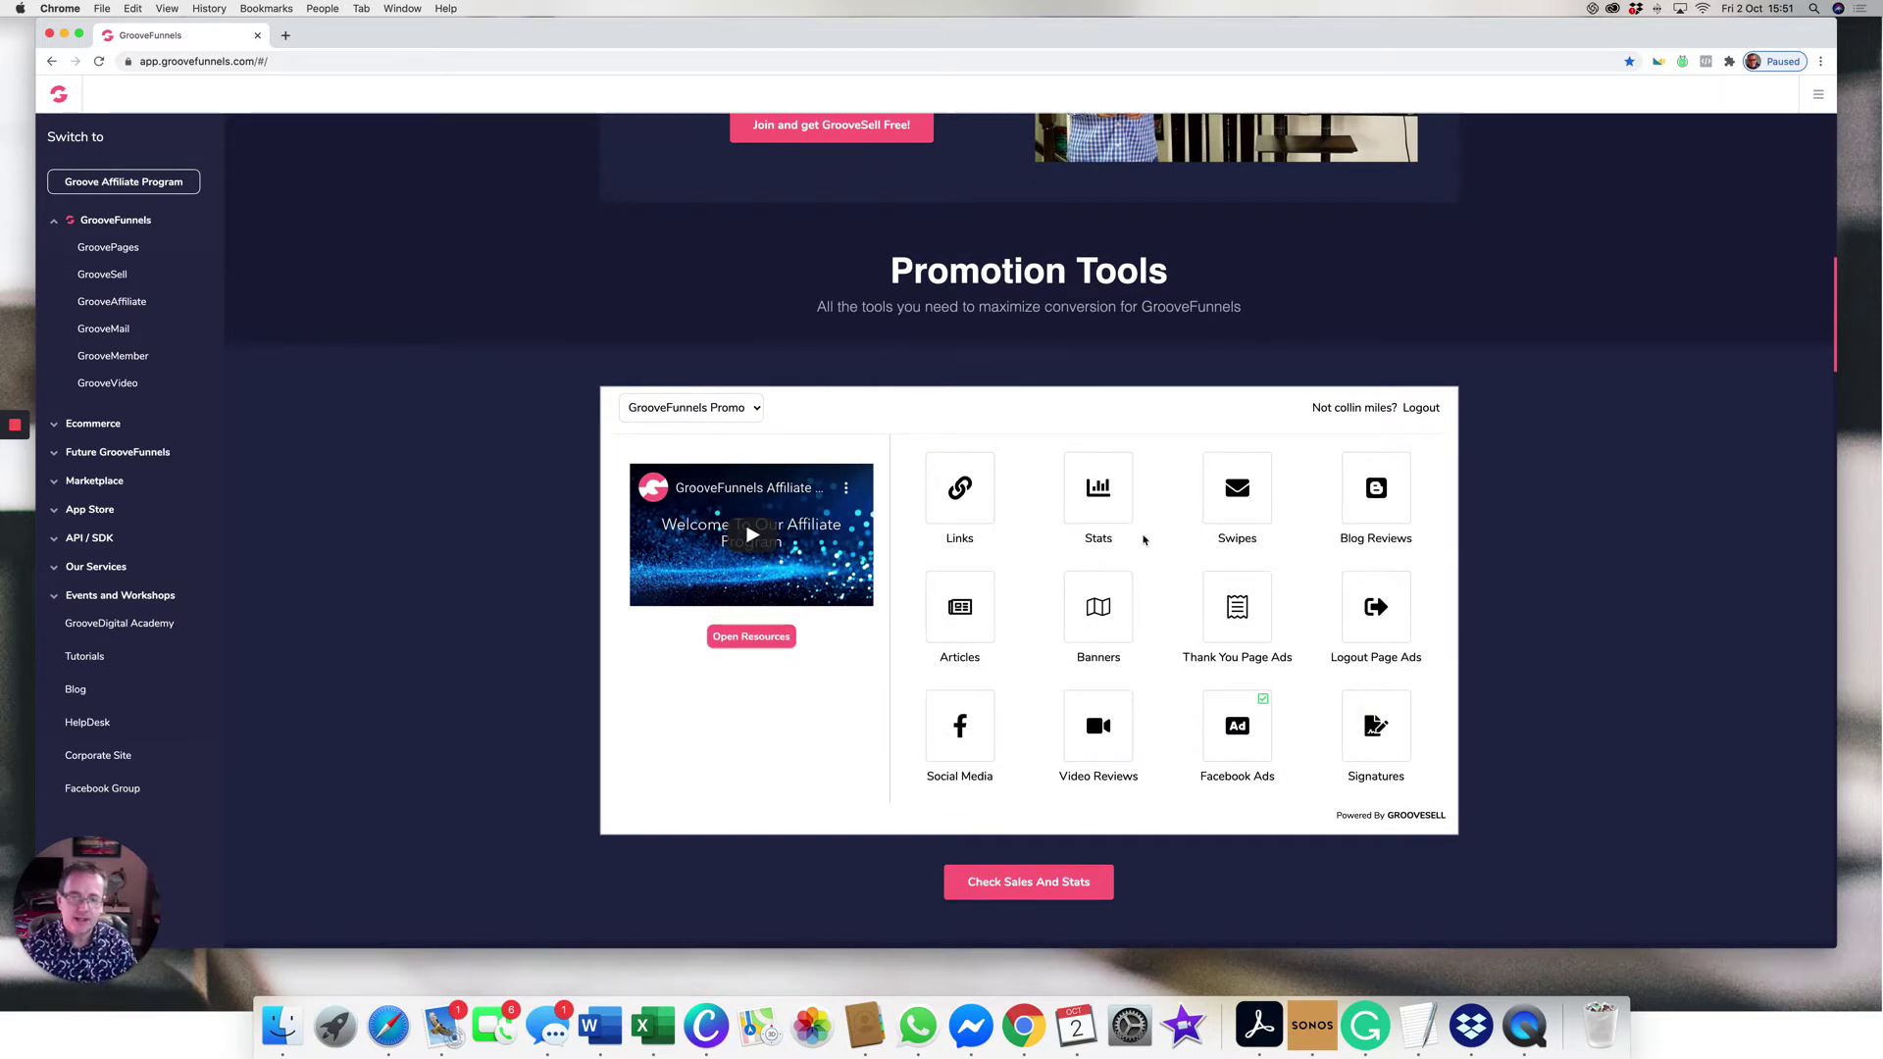
# Step: Show the affiliate Links list and copy the Upgrade Page link
pyautogui.click(960, 498)
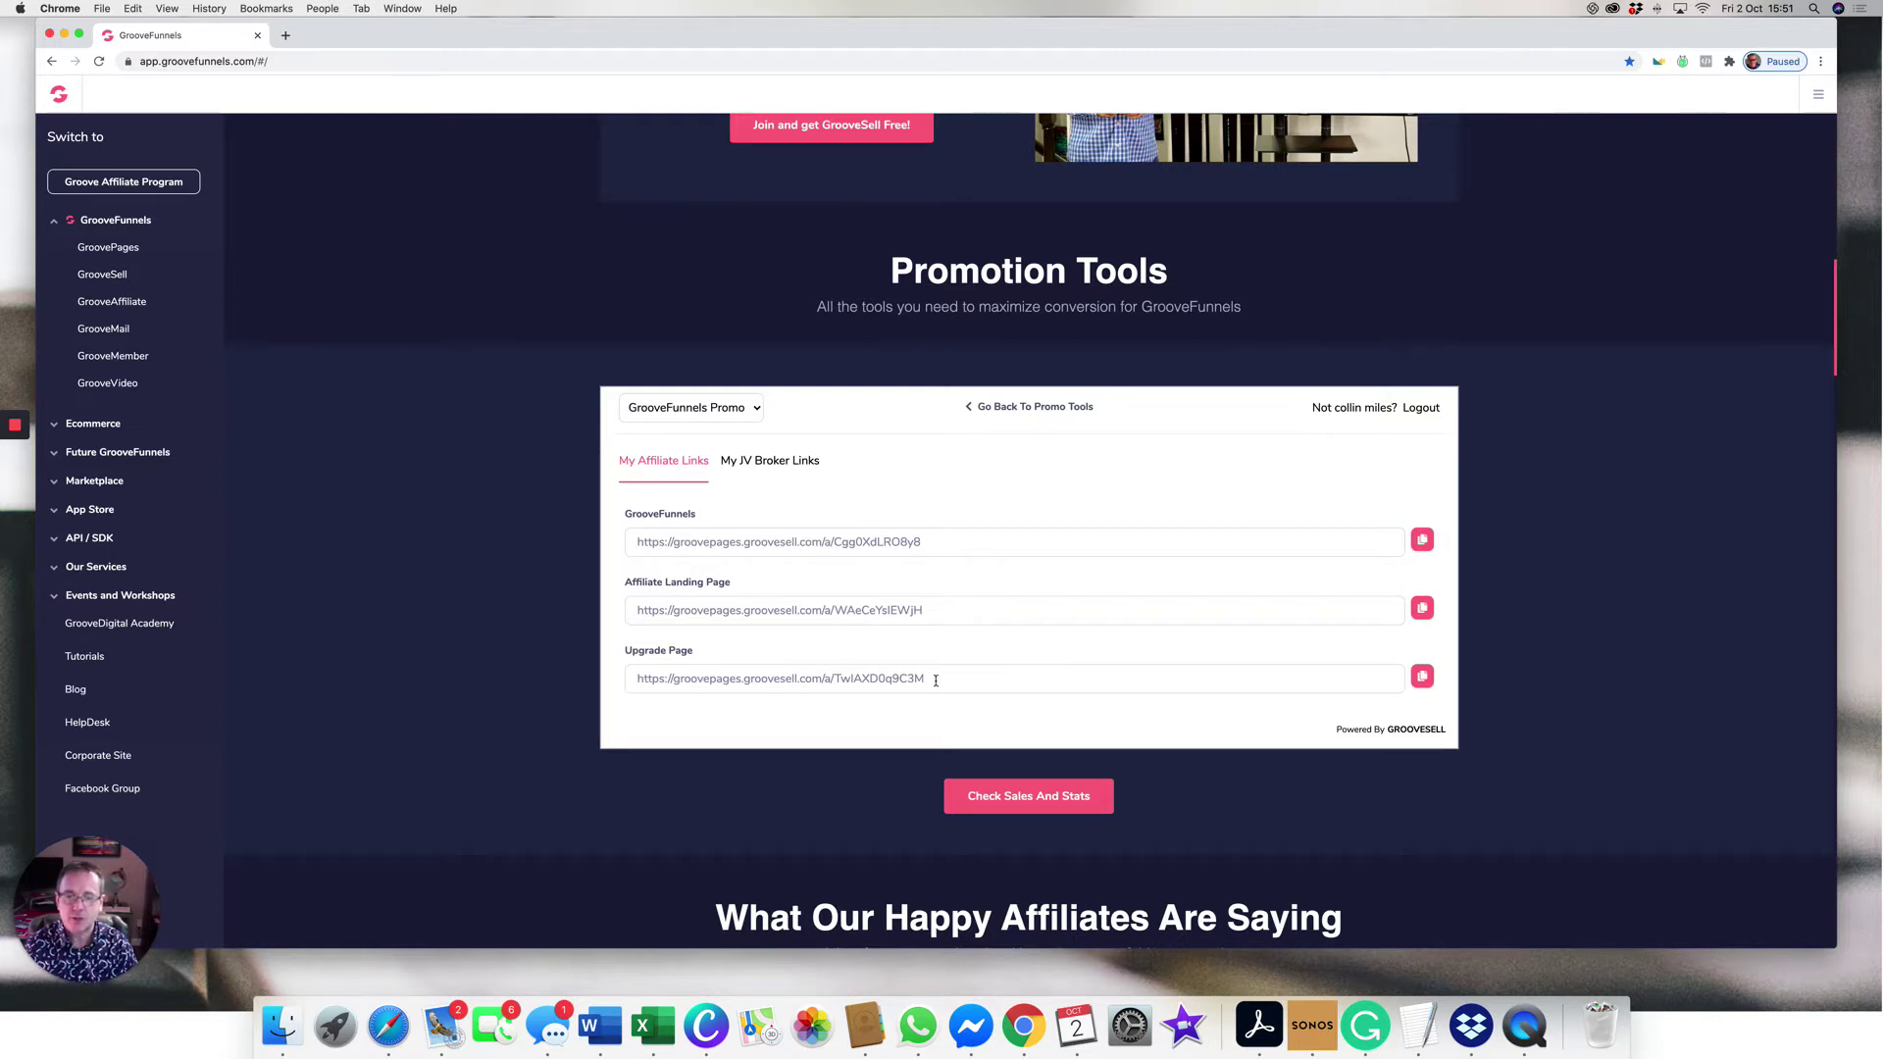
pyautogui.click(1422, 677)
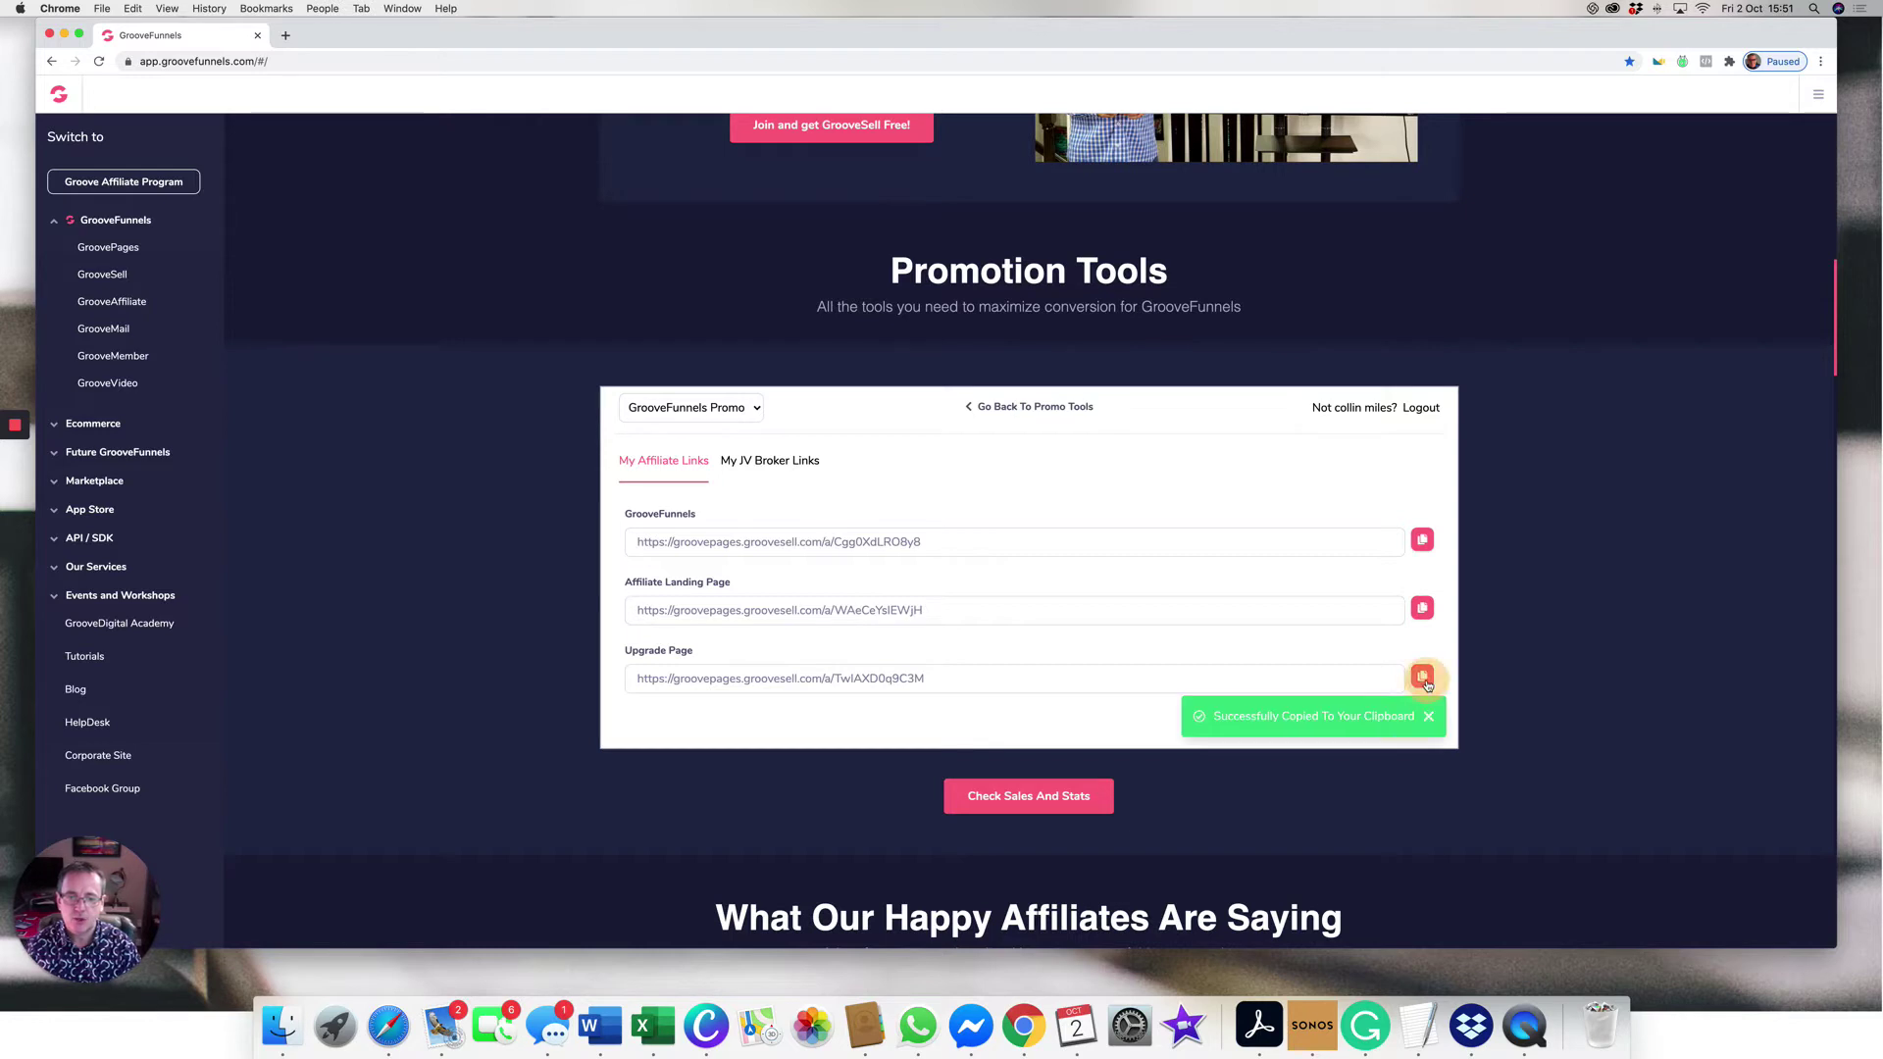
# Step: Load the copied Upgrade Page link in a new tab with Paste and go
pyautogui.click(286, 37)
pyautogui.rightClick(318, 61)
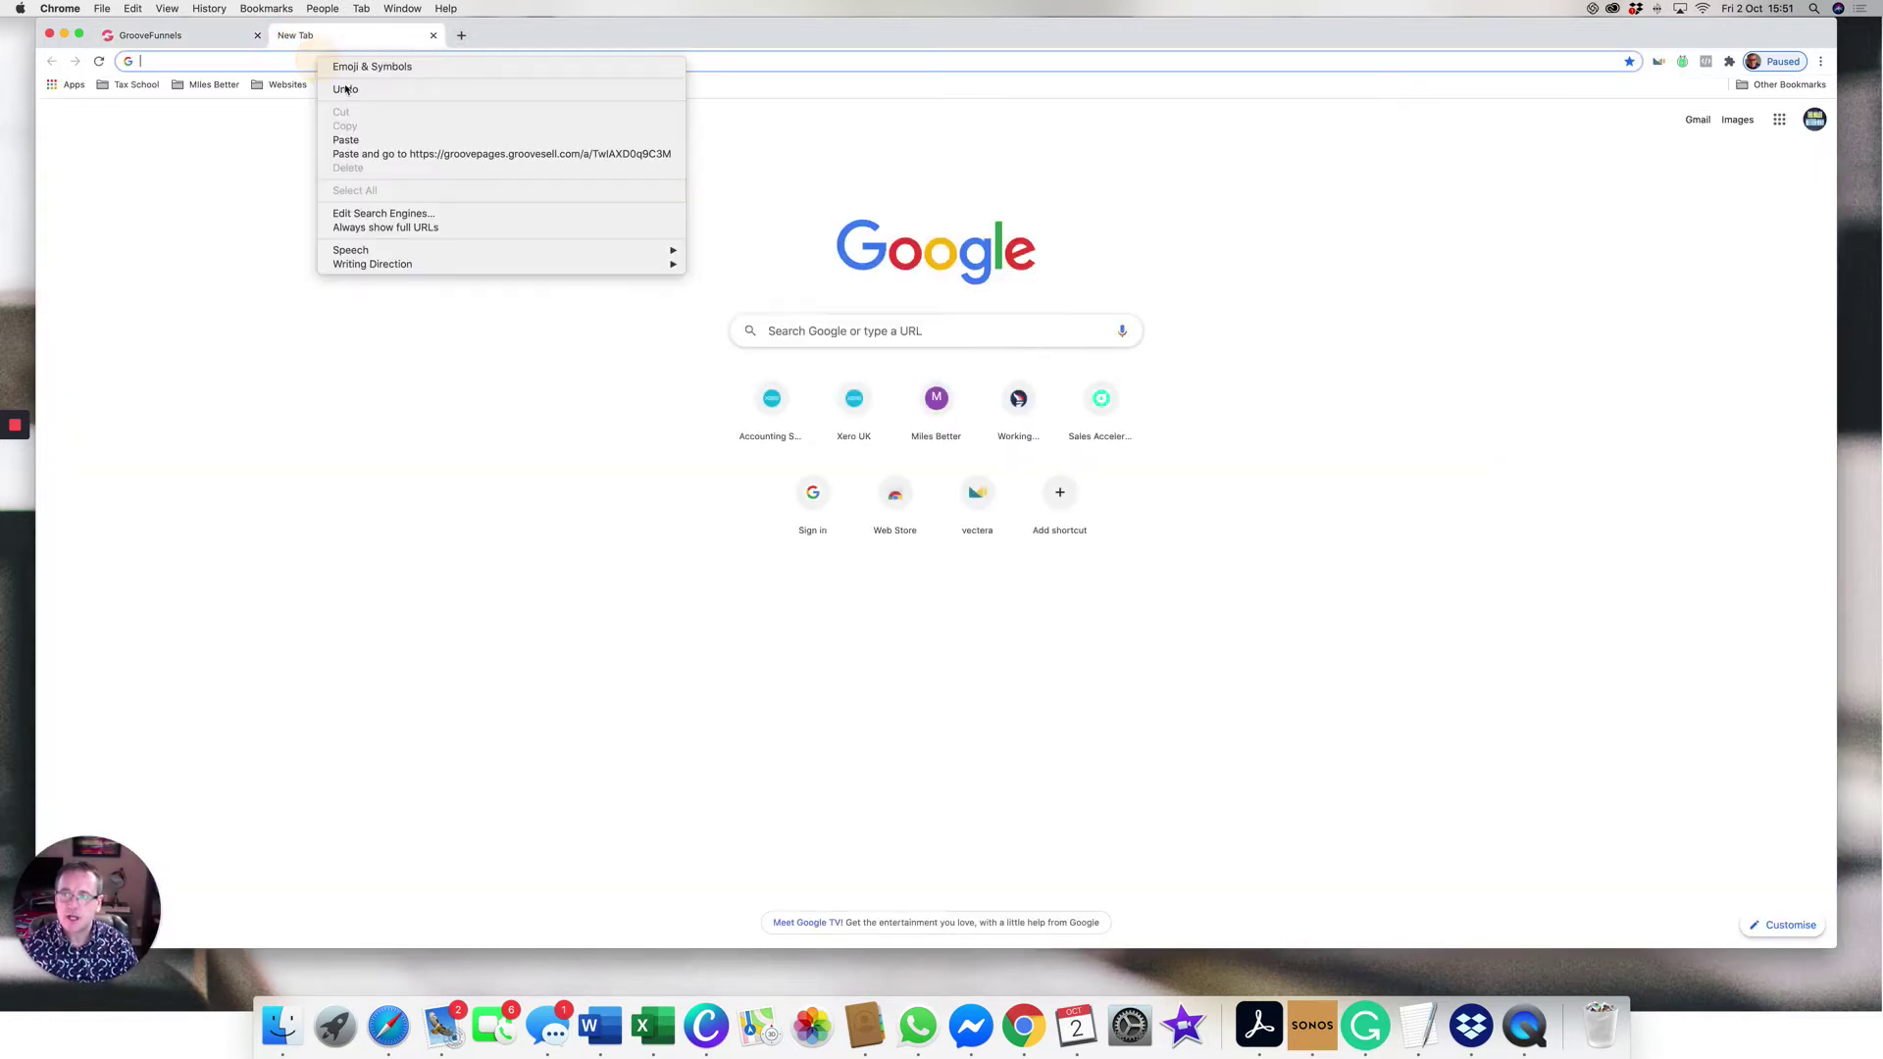
pyautogui.click(359, 141)
pyautogui.press('Return')
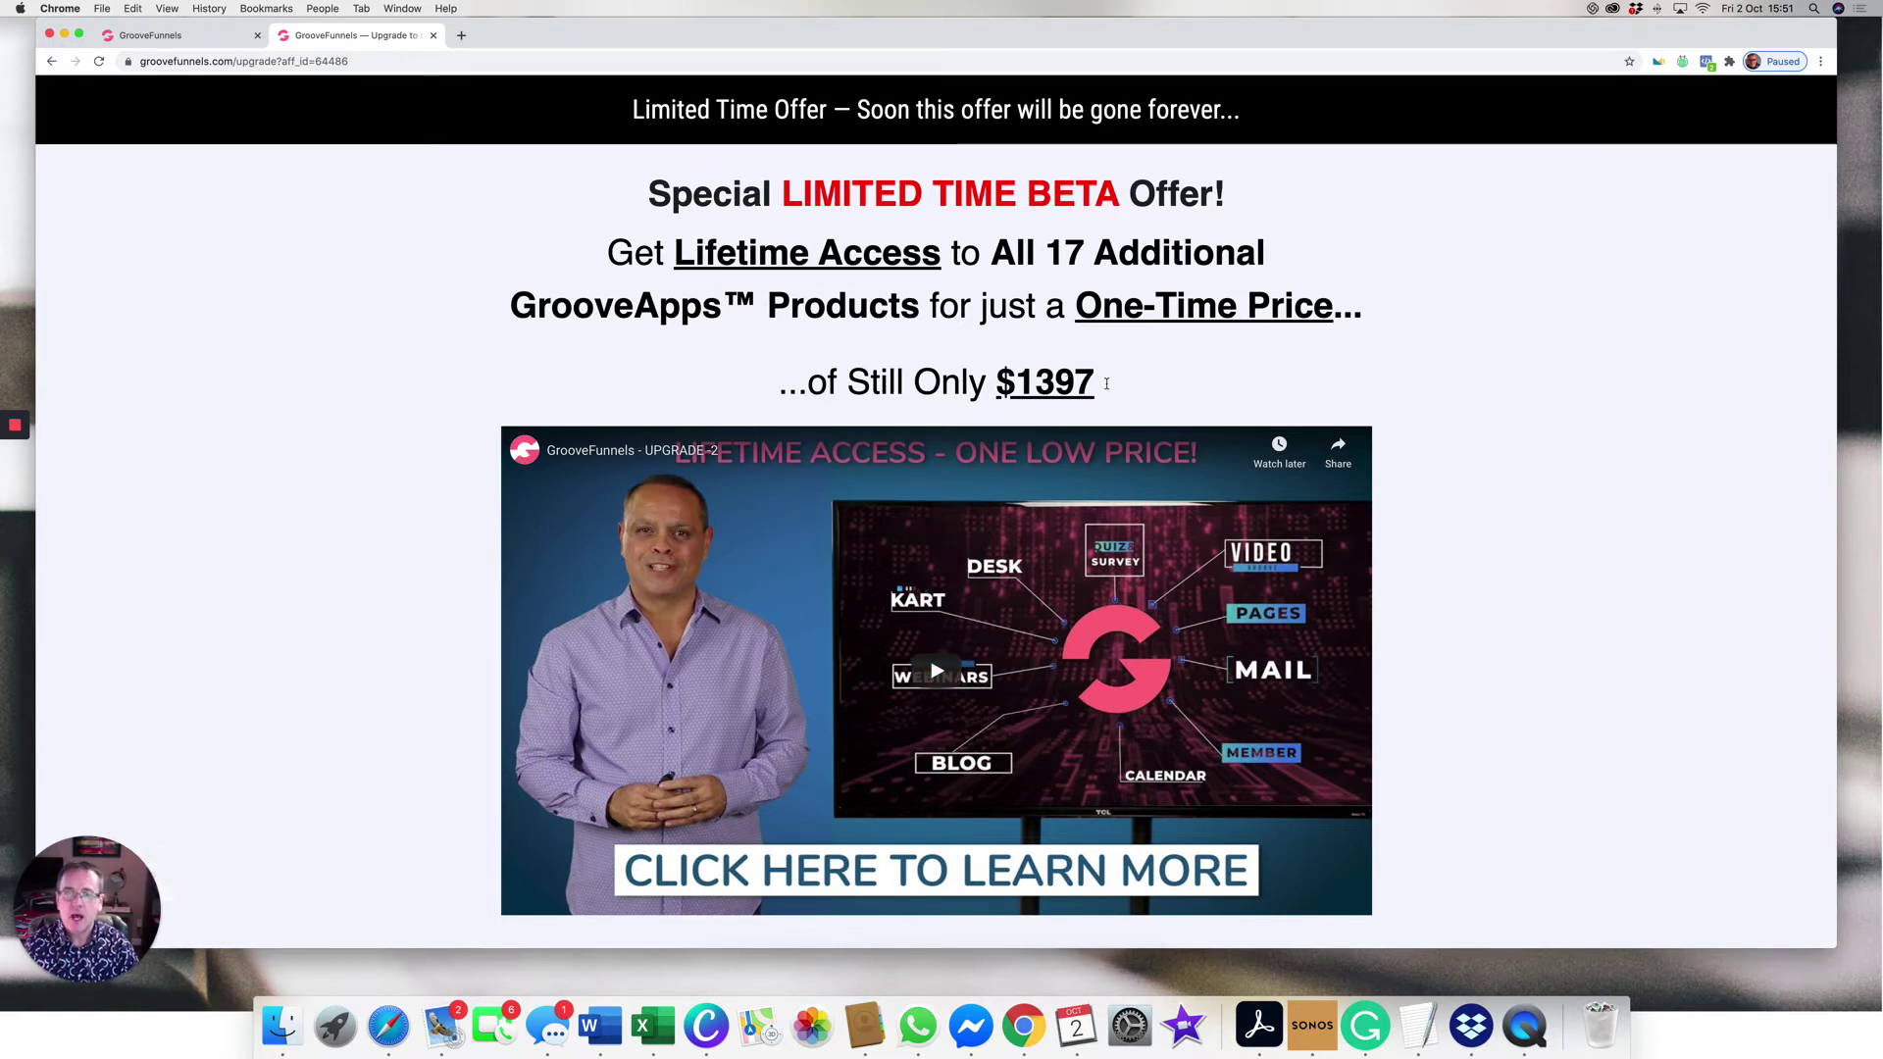
pyautogui.scroll(-2, 1106, 385)
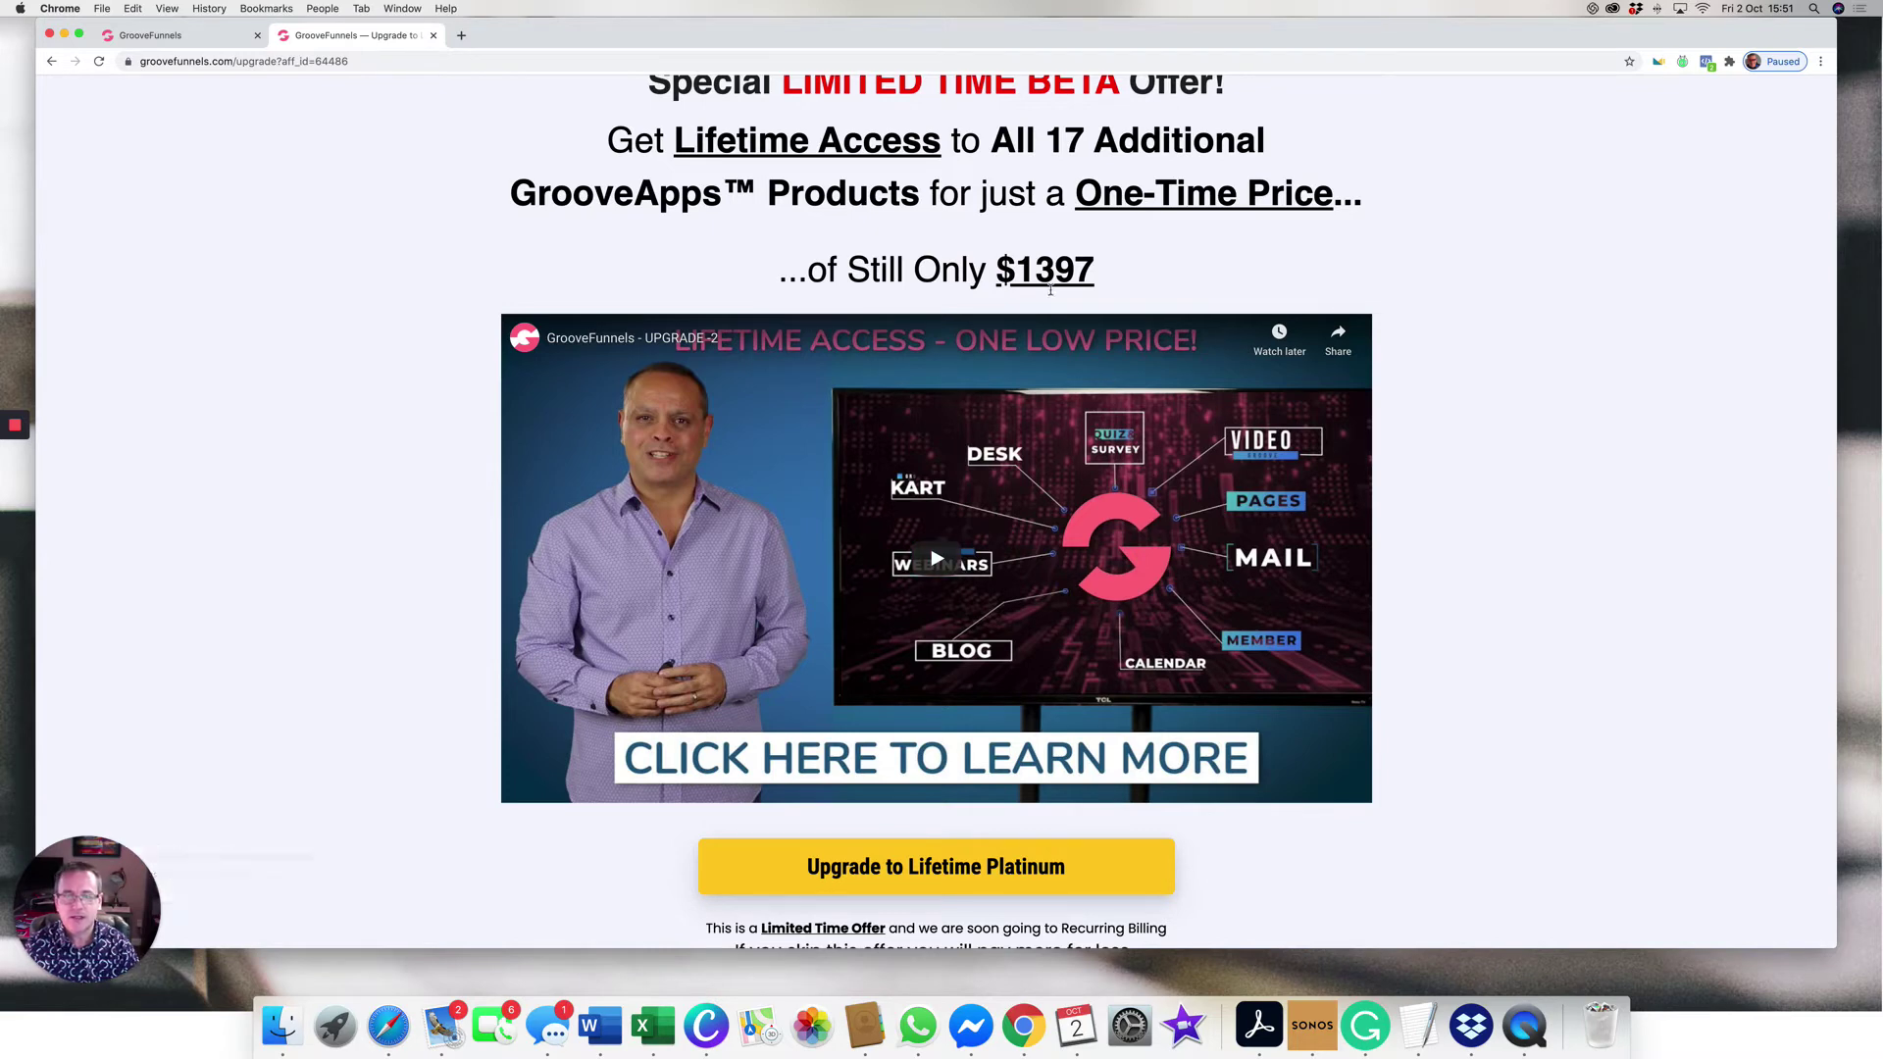
pyautogui.scroll(-3, 1070, 469)
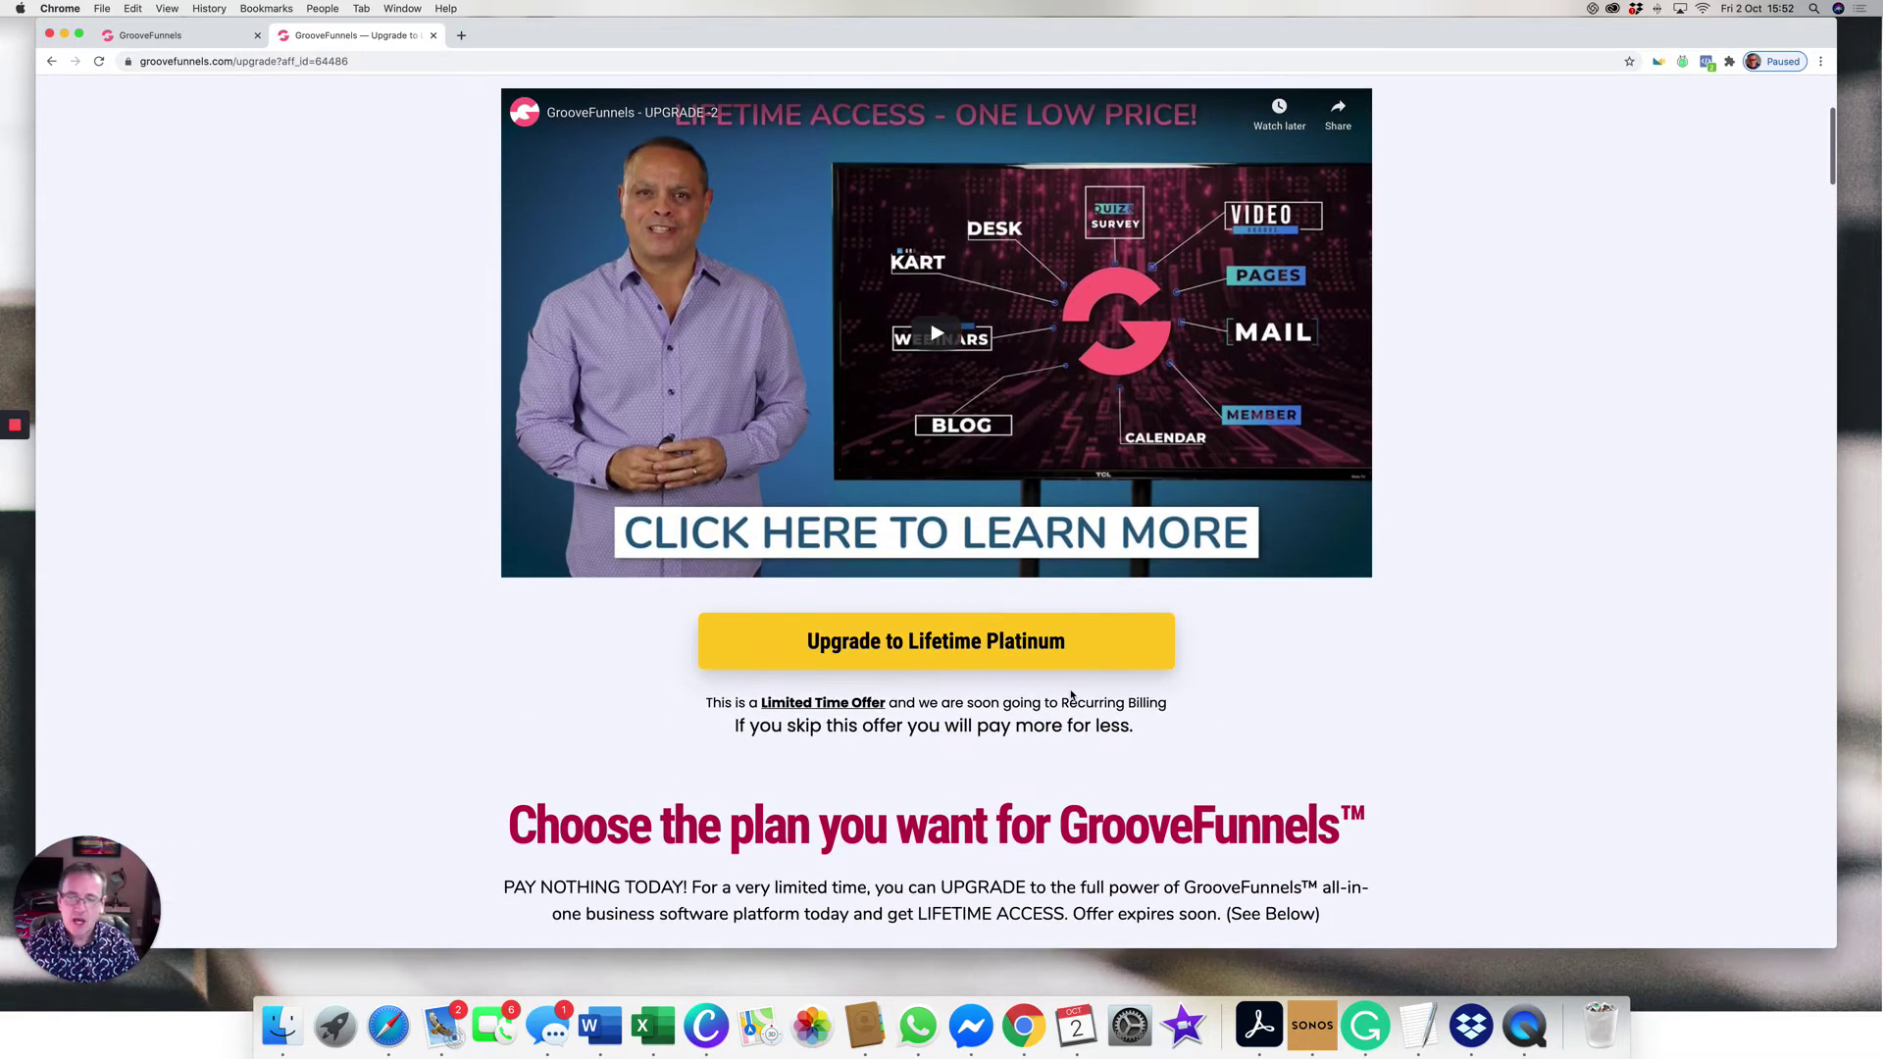
pyautogui.scroll(-4, 1068, 589)
pyautogui.scroll(-2, 1071, 695)
pyautogui.scroll(-3, 1071, 694)
pyautogui.scroll(-2, 1072, 692)
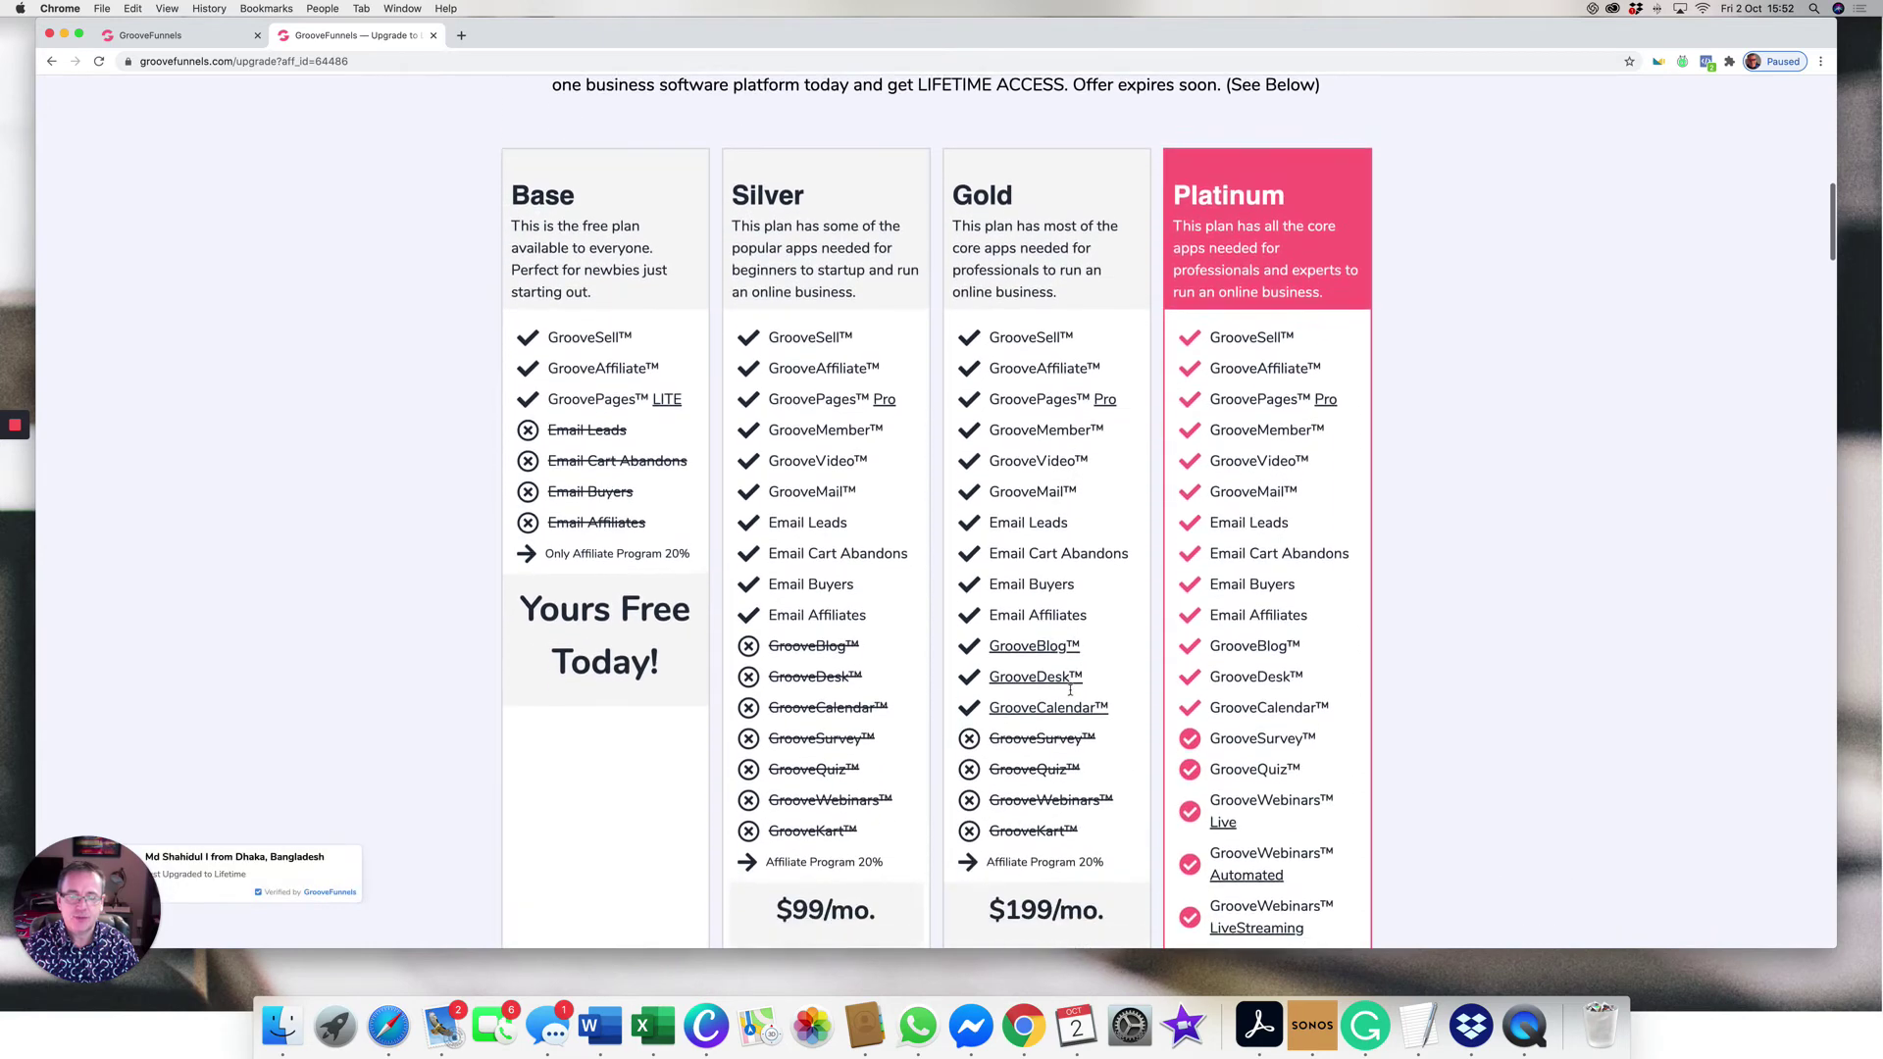
pyautogui.scroll(-1, 1069, 690)
pyautogui.scroll(-1, 1068, 688)
pyautogui.scroll(-1, 1068, 690)
pyautogui.scroll(1, 883, 515)
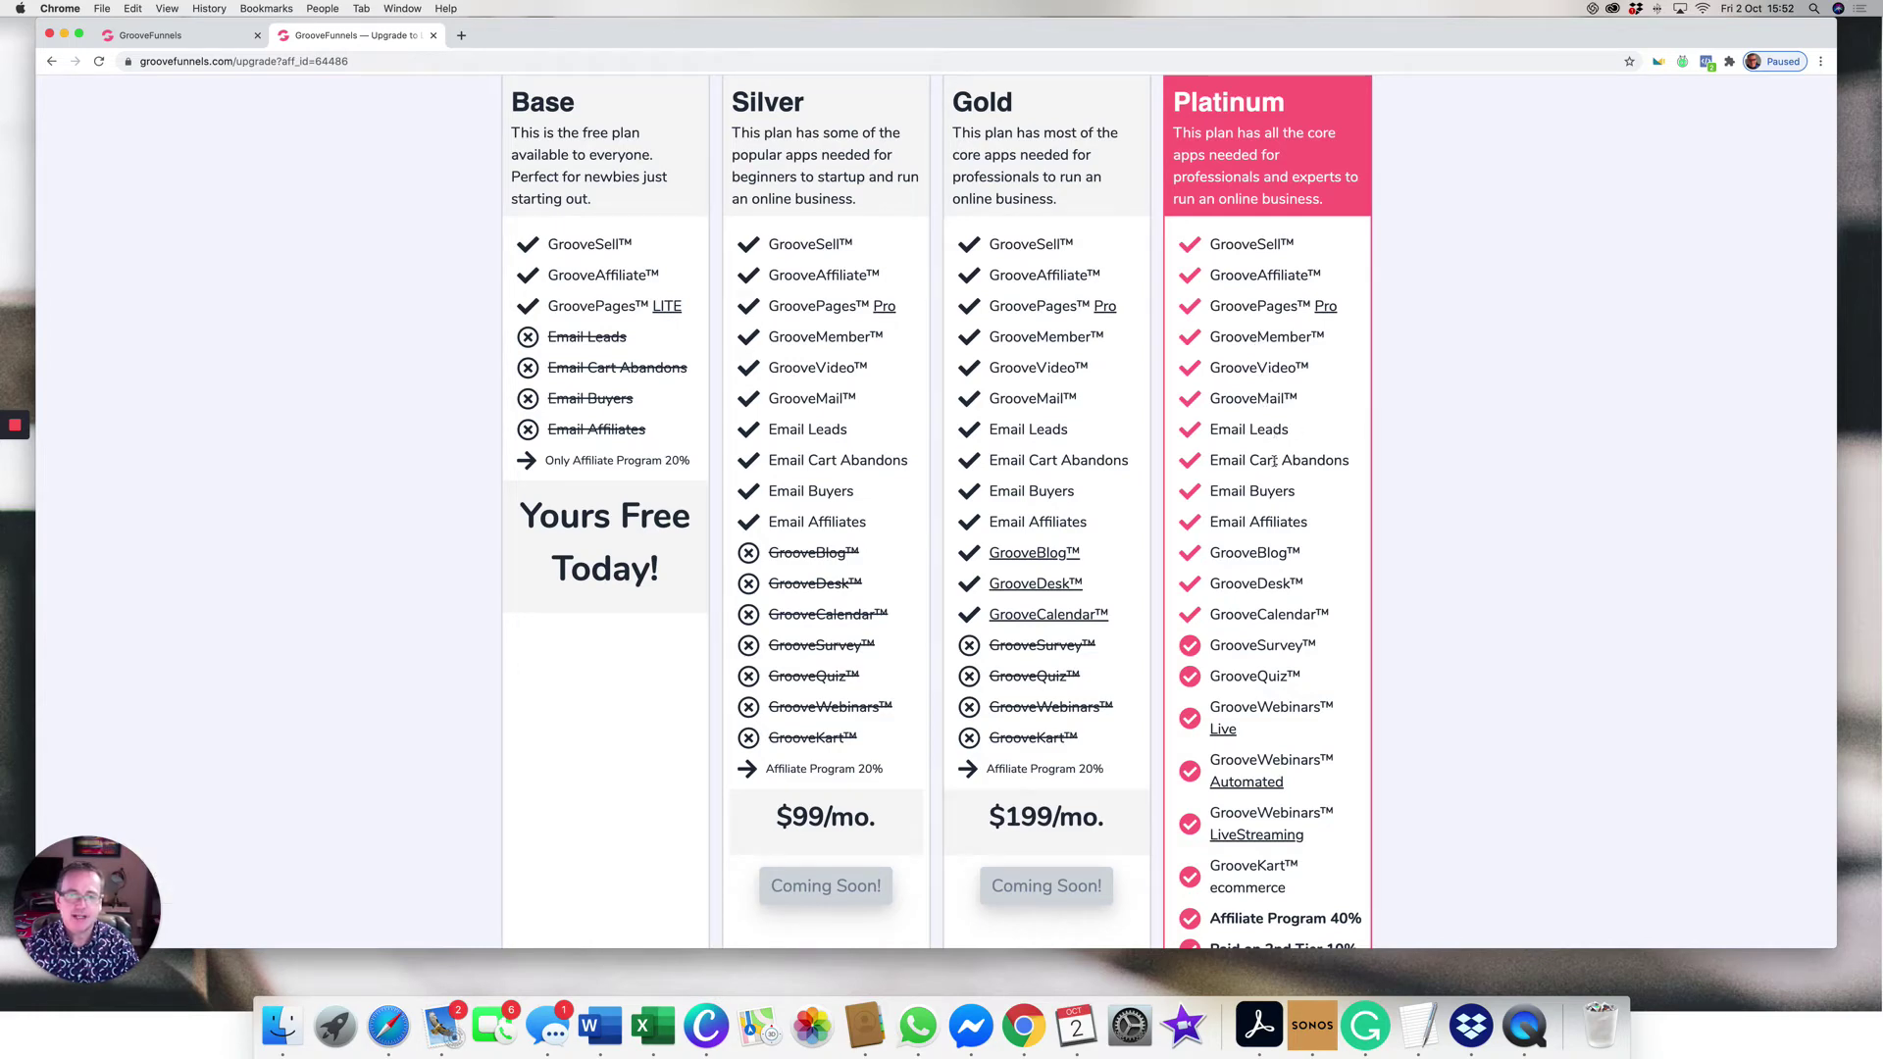
pyautogui.scroll(-1, 1278, 547)
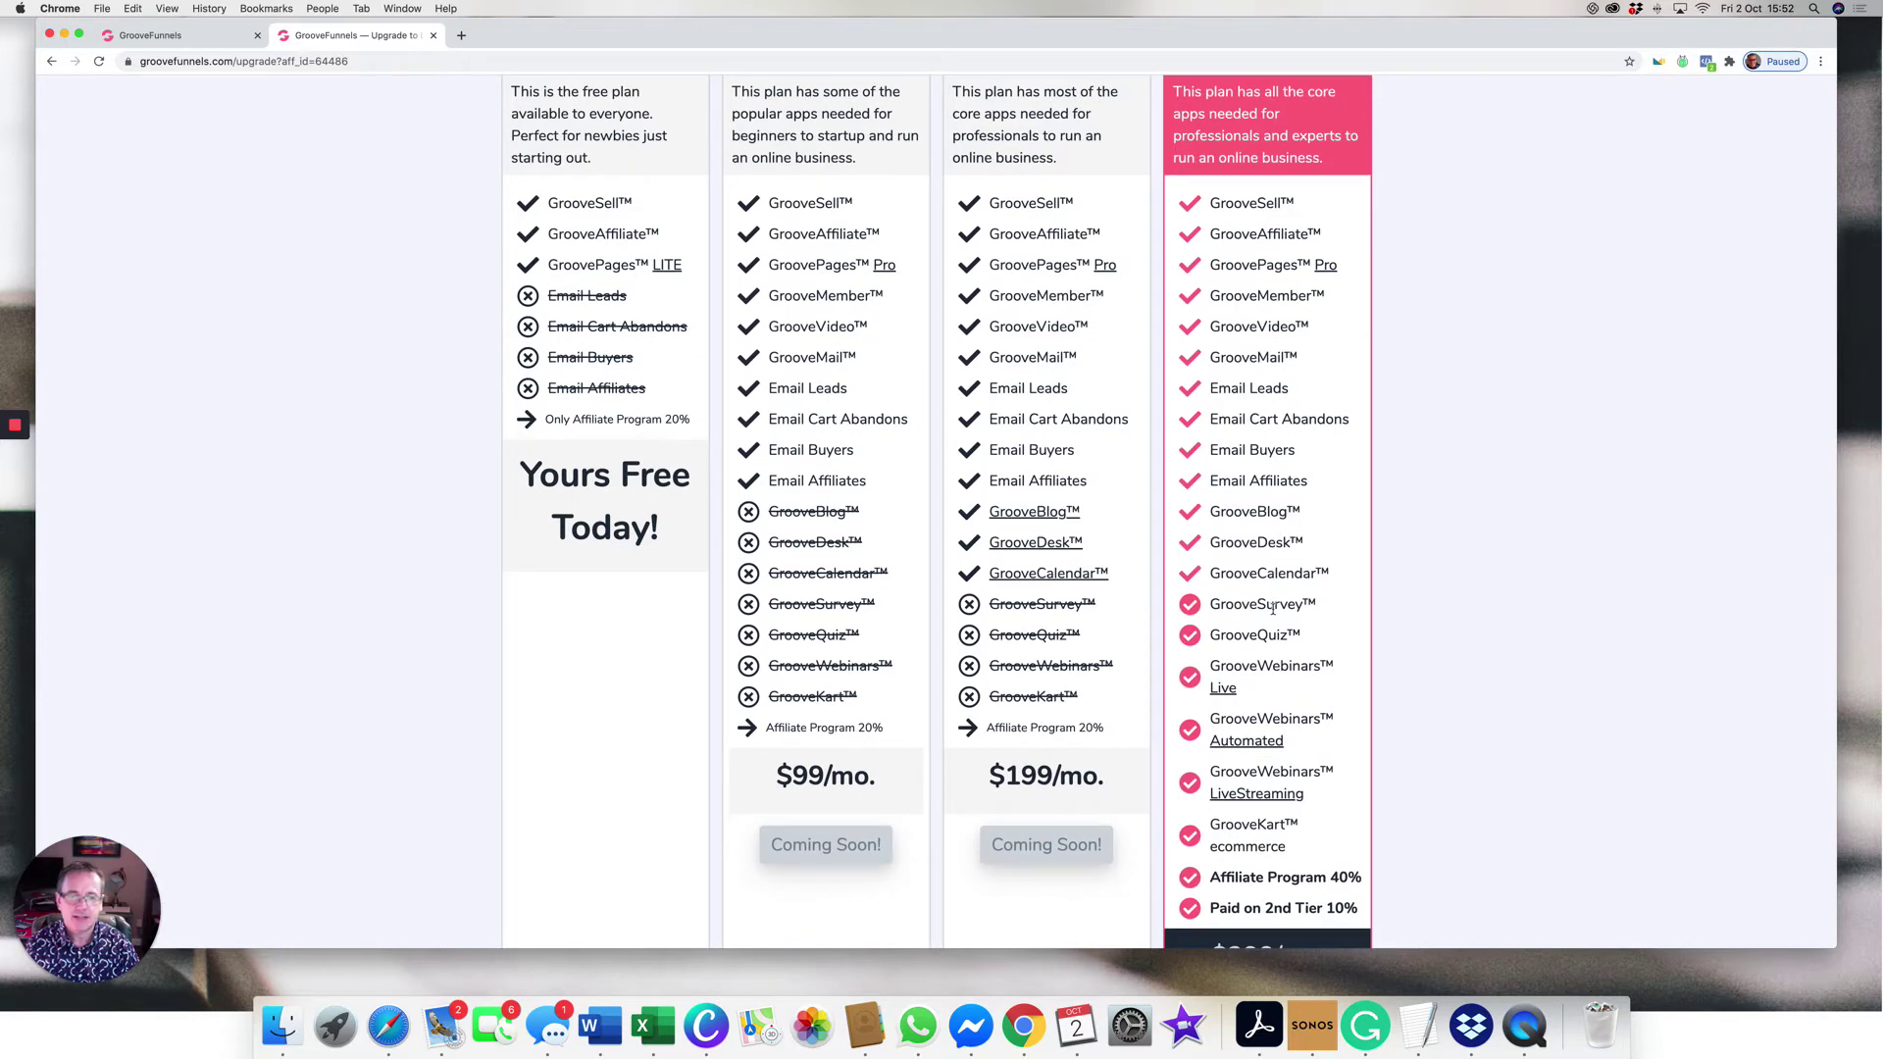
pyautogui.scroll(-2, 1270, 618)
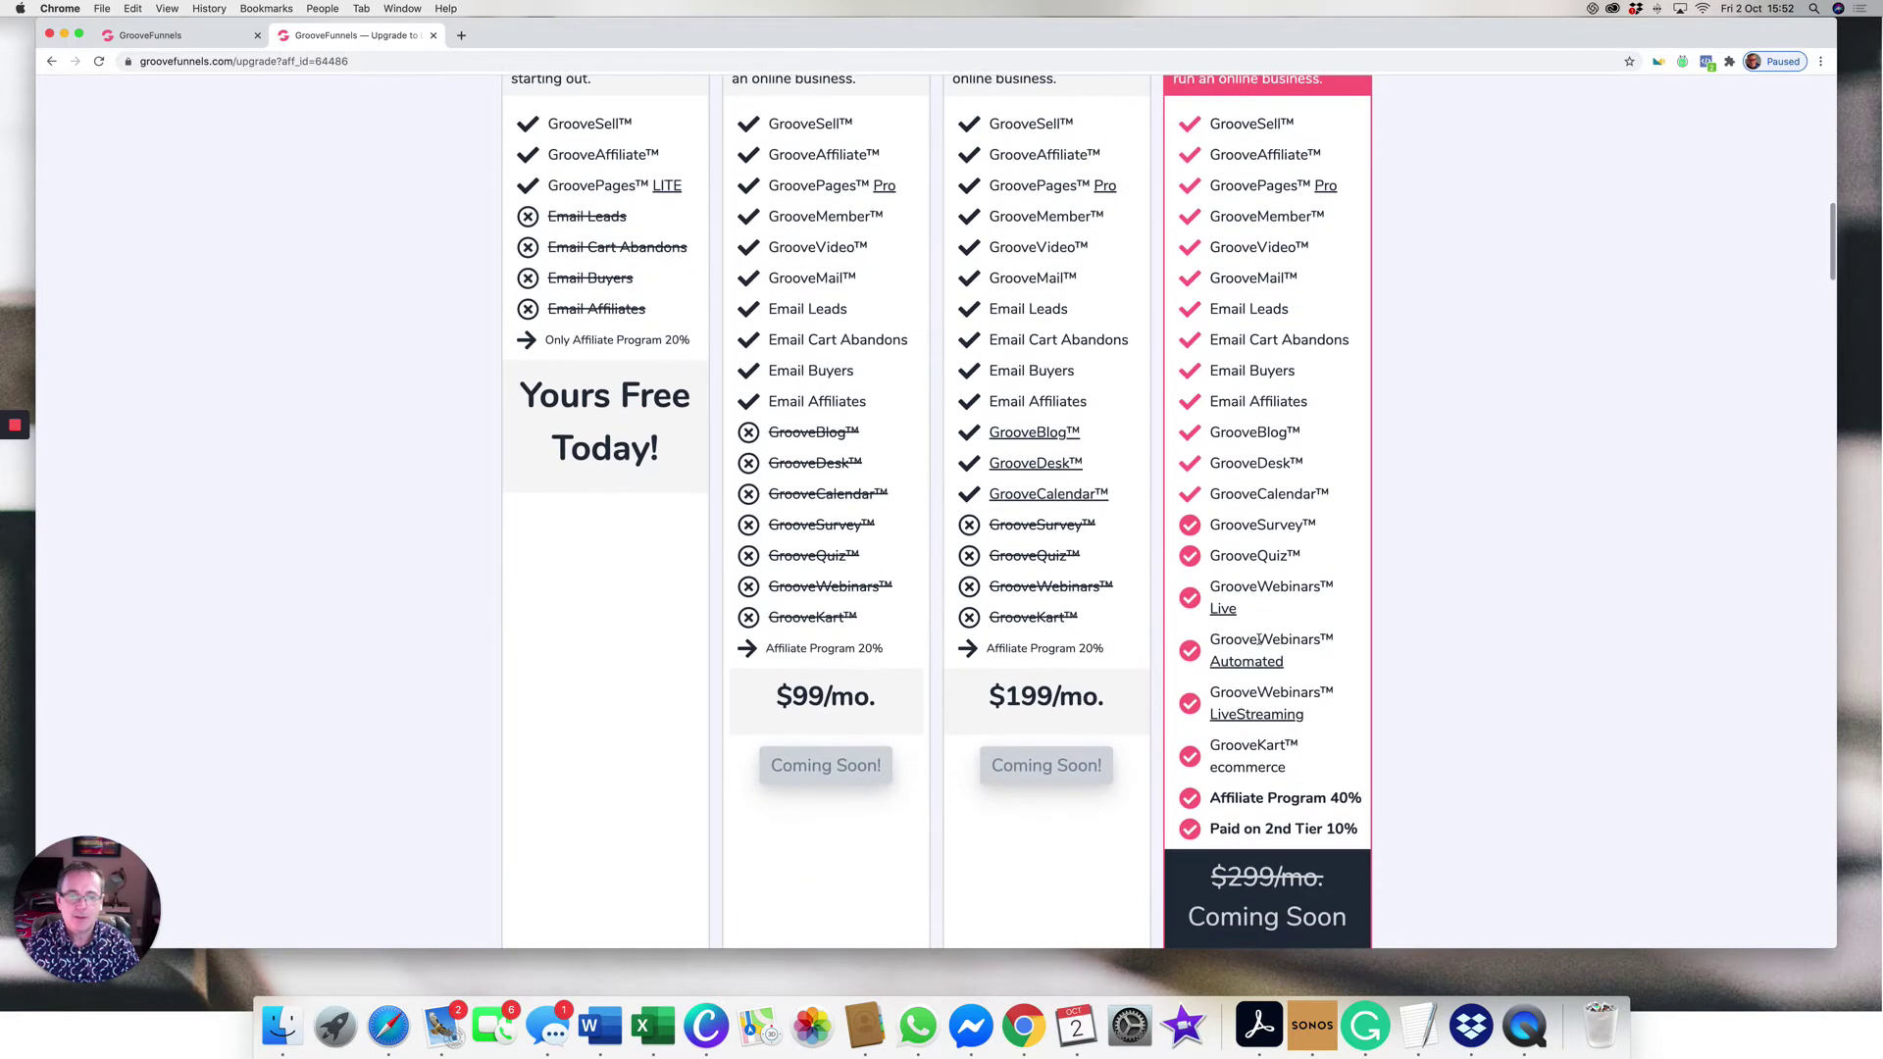
pyautogui.scroll(-2, 1254, 736)
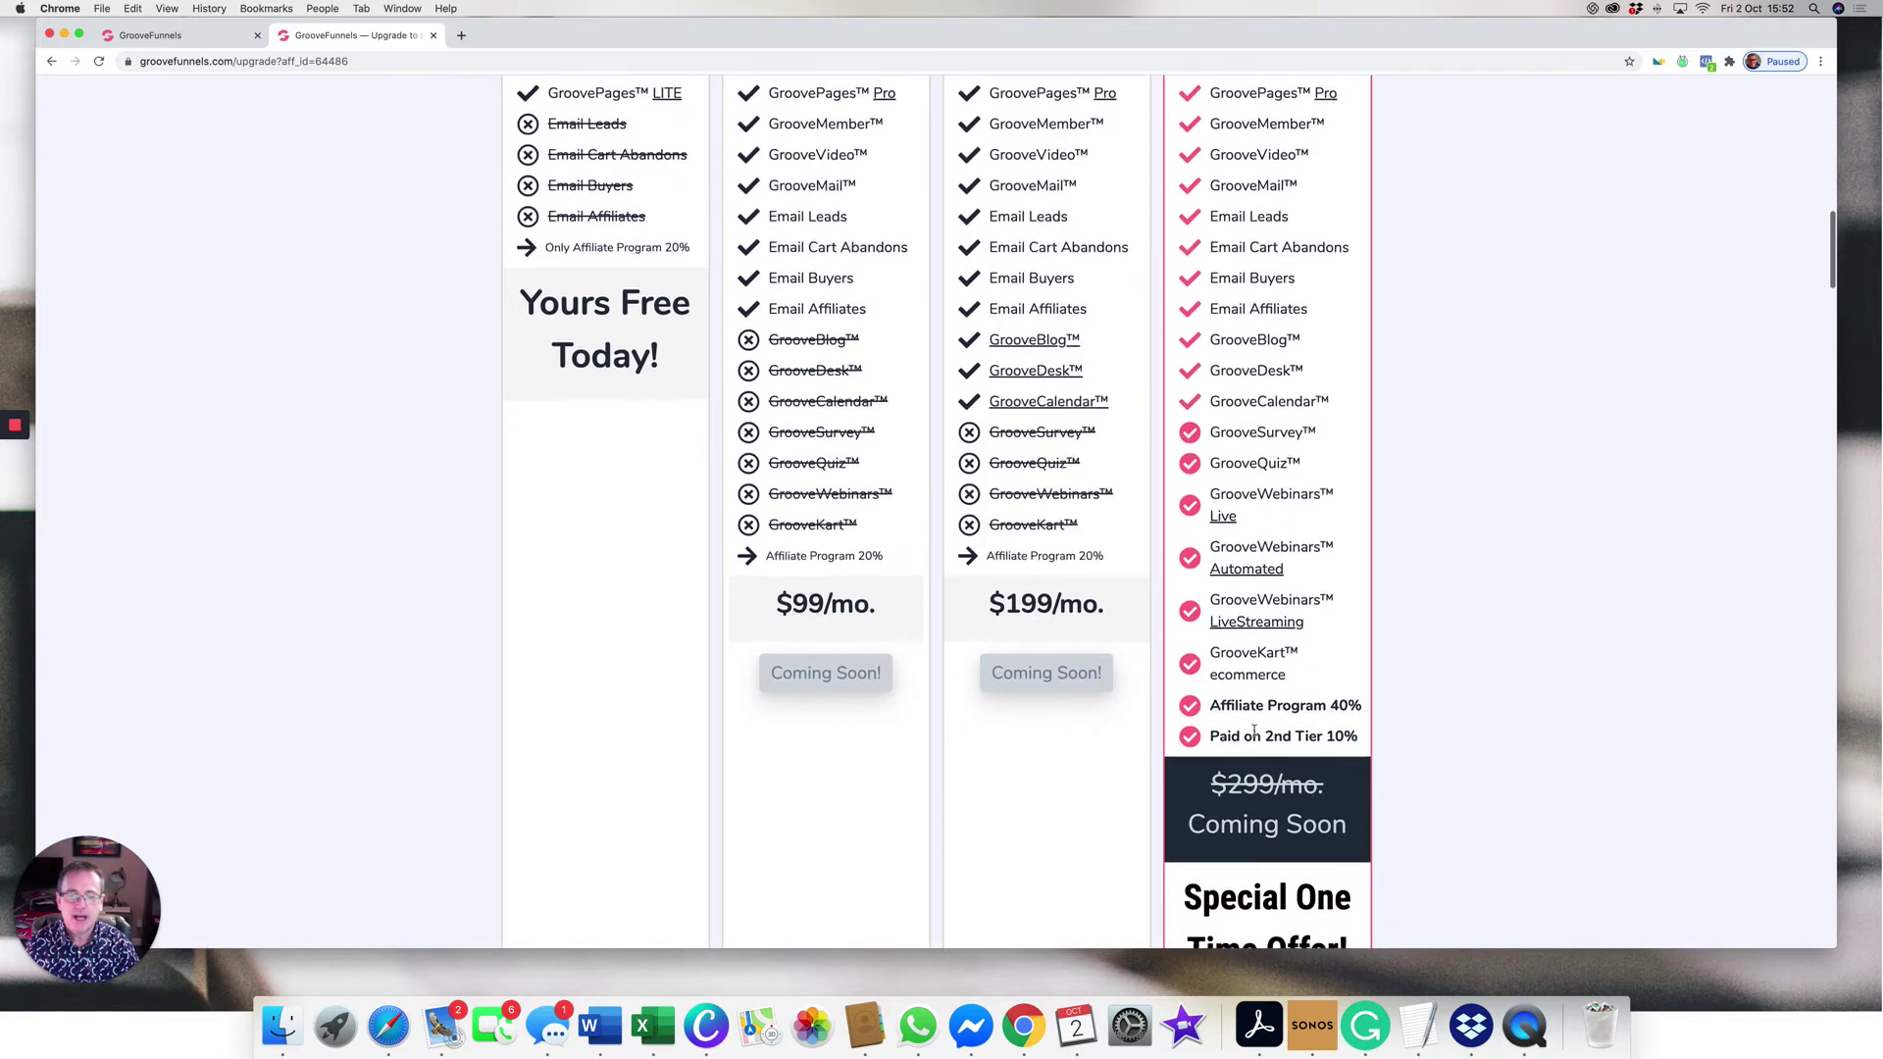
pyautogui.scroll(-3, 1255, 733)
pyautogui.scroll(-2, 1253, 730)
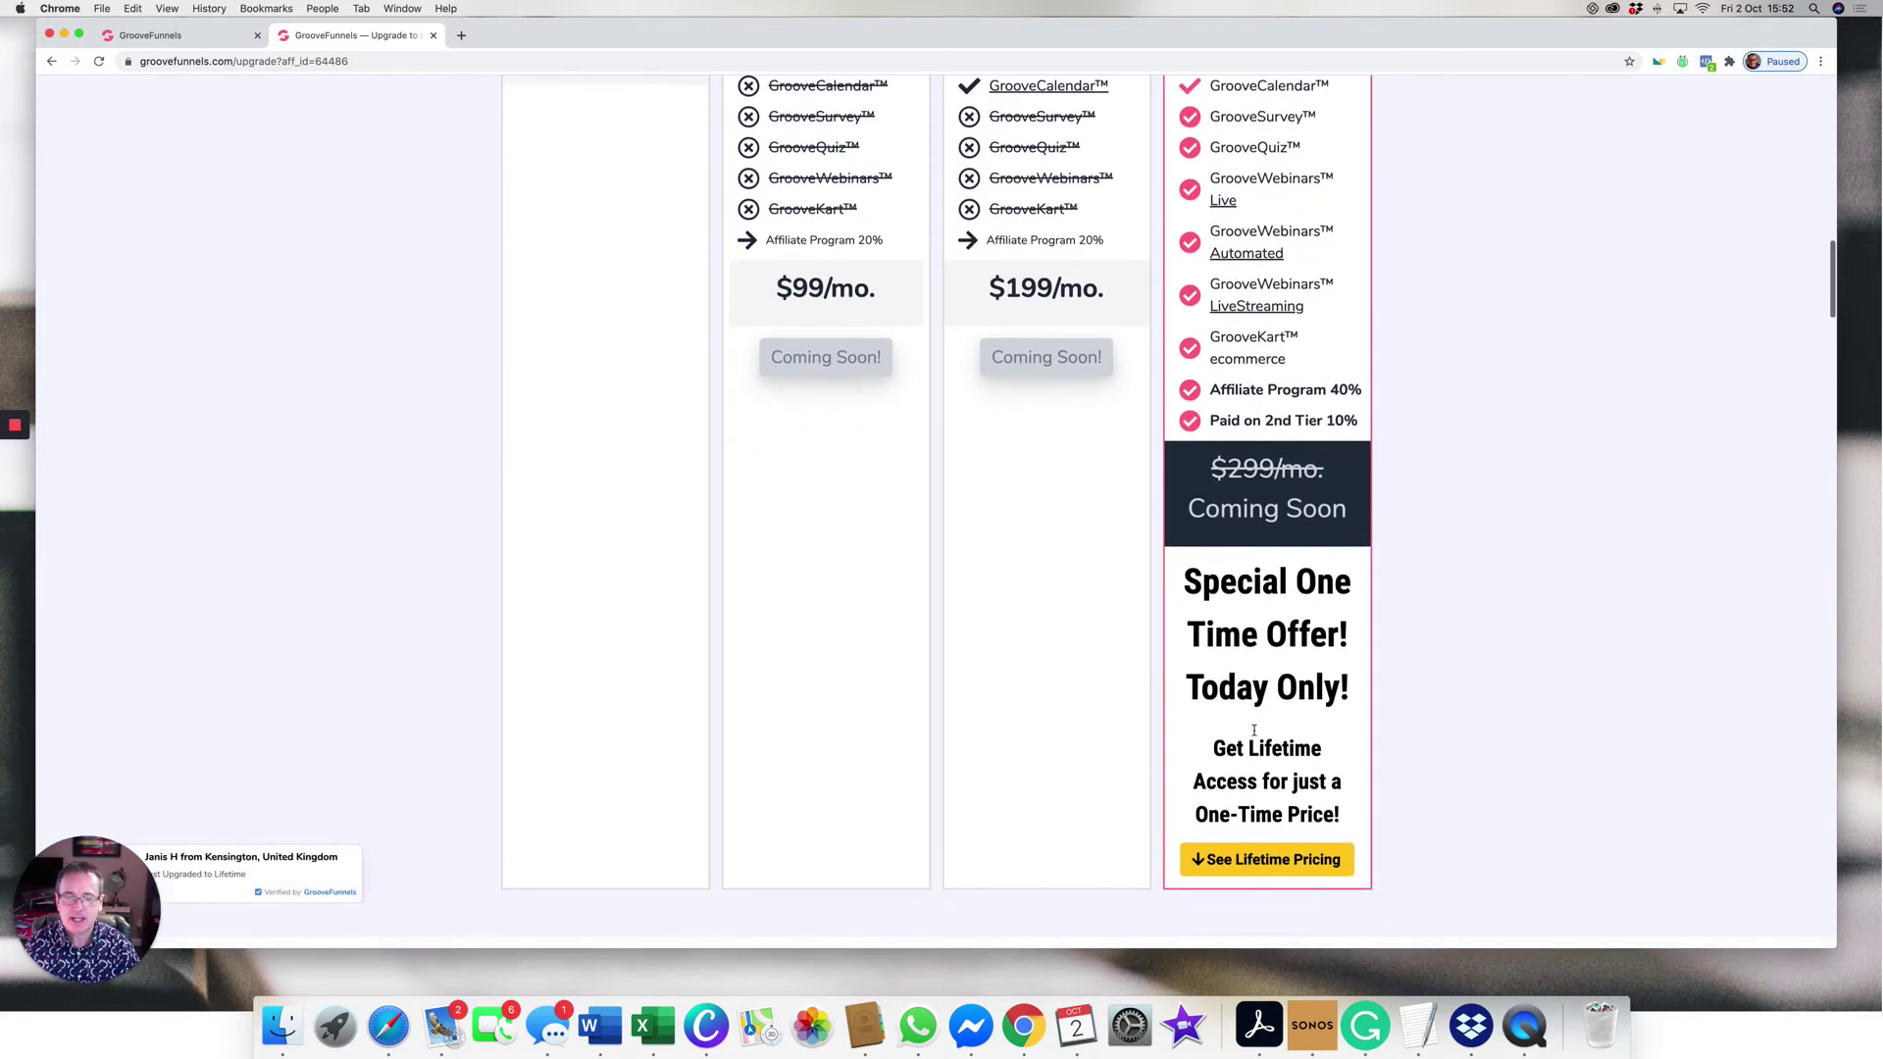
pyautogui.scroll(1, 1253, 729)
pyautogui.scroll(5, 1253, 730)
pyautogui.scroll(5, 1253, 729)
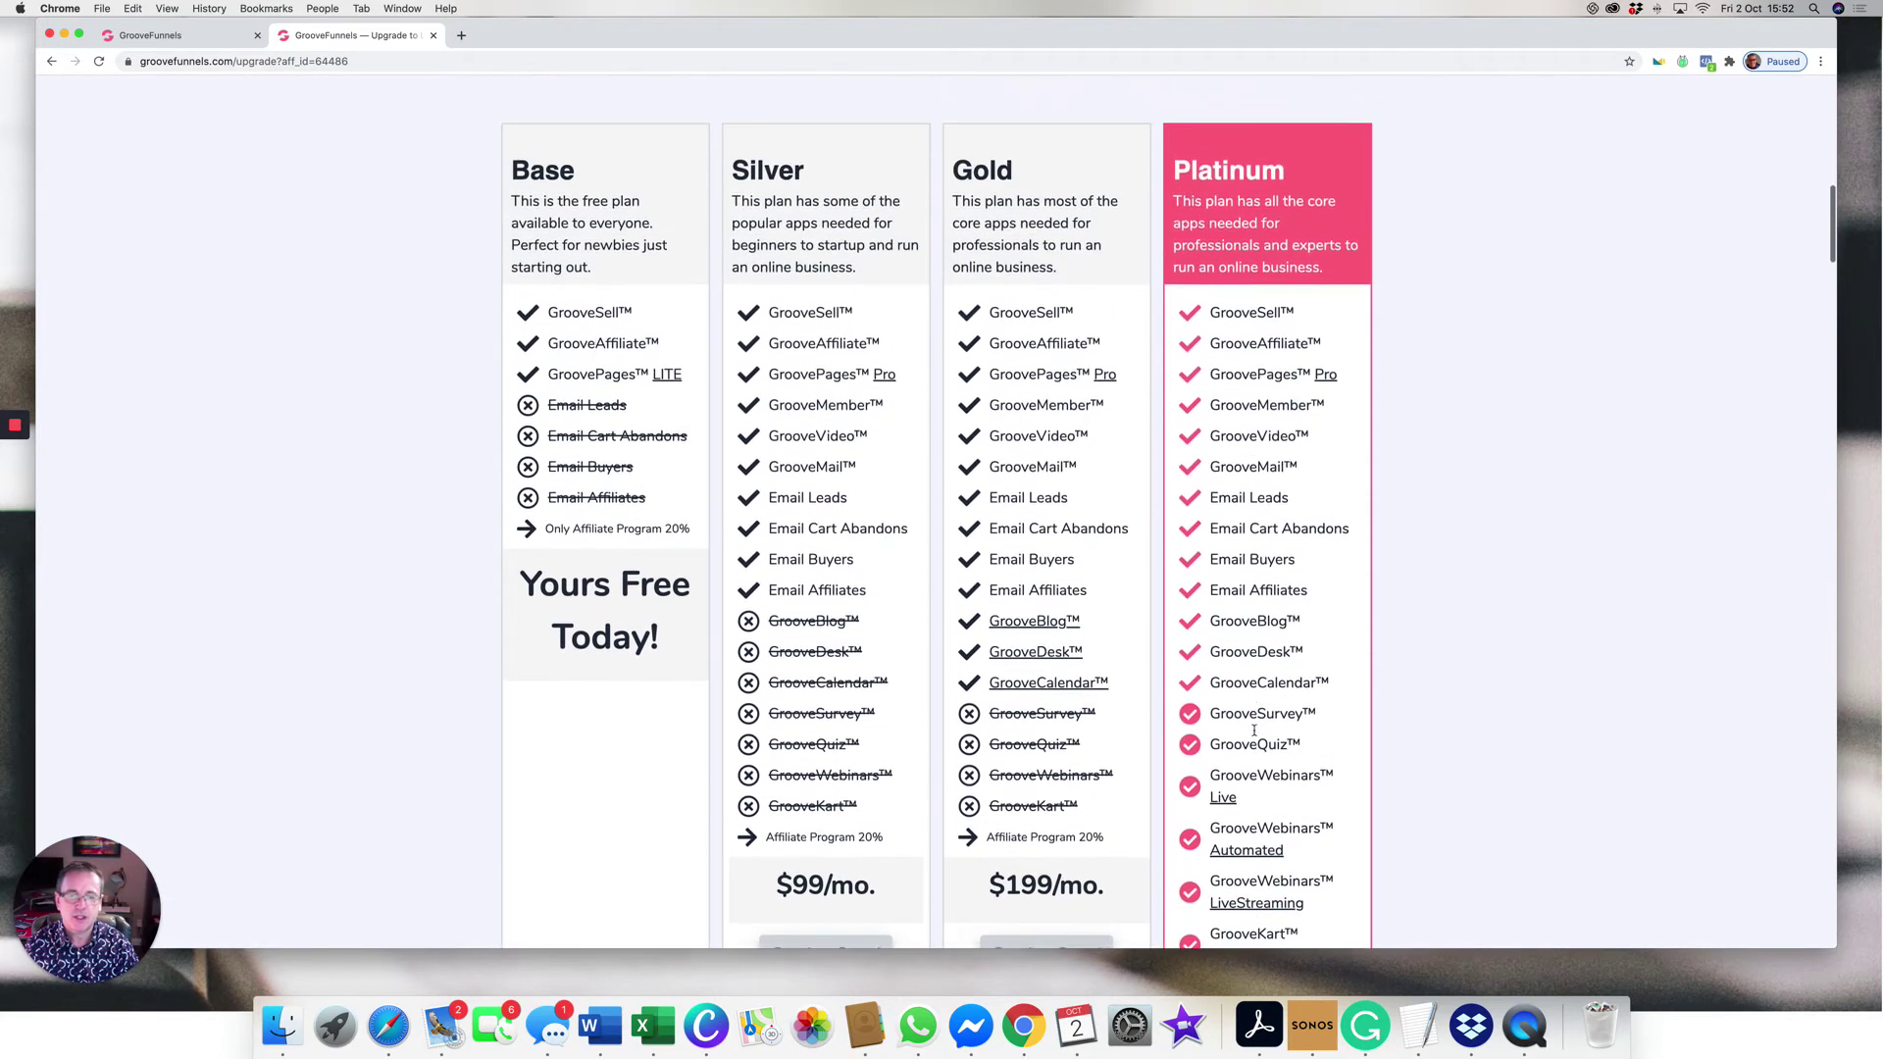
pyautogui.scroll(3, 1254, 730)
pyautogui.scroll(3, 1253, 730)
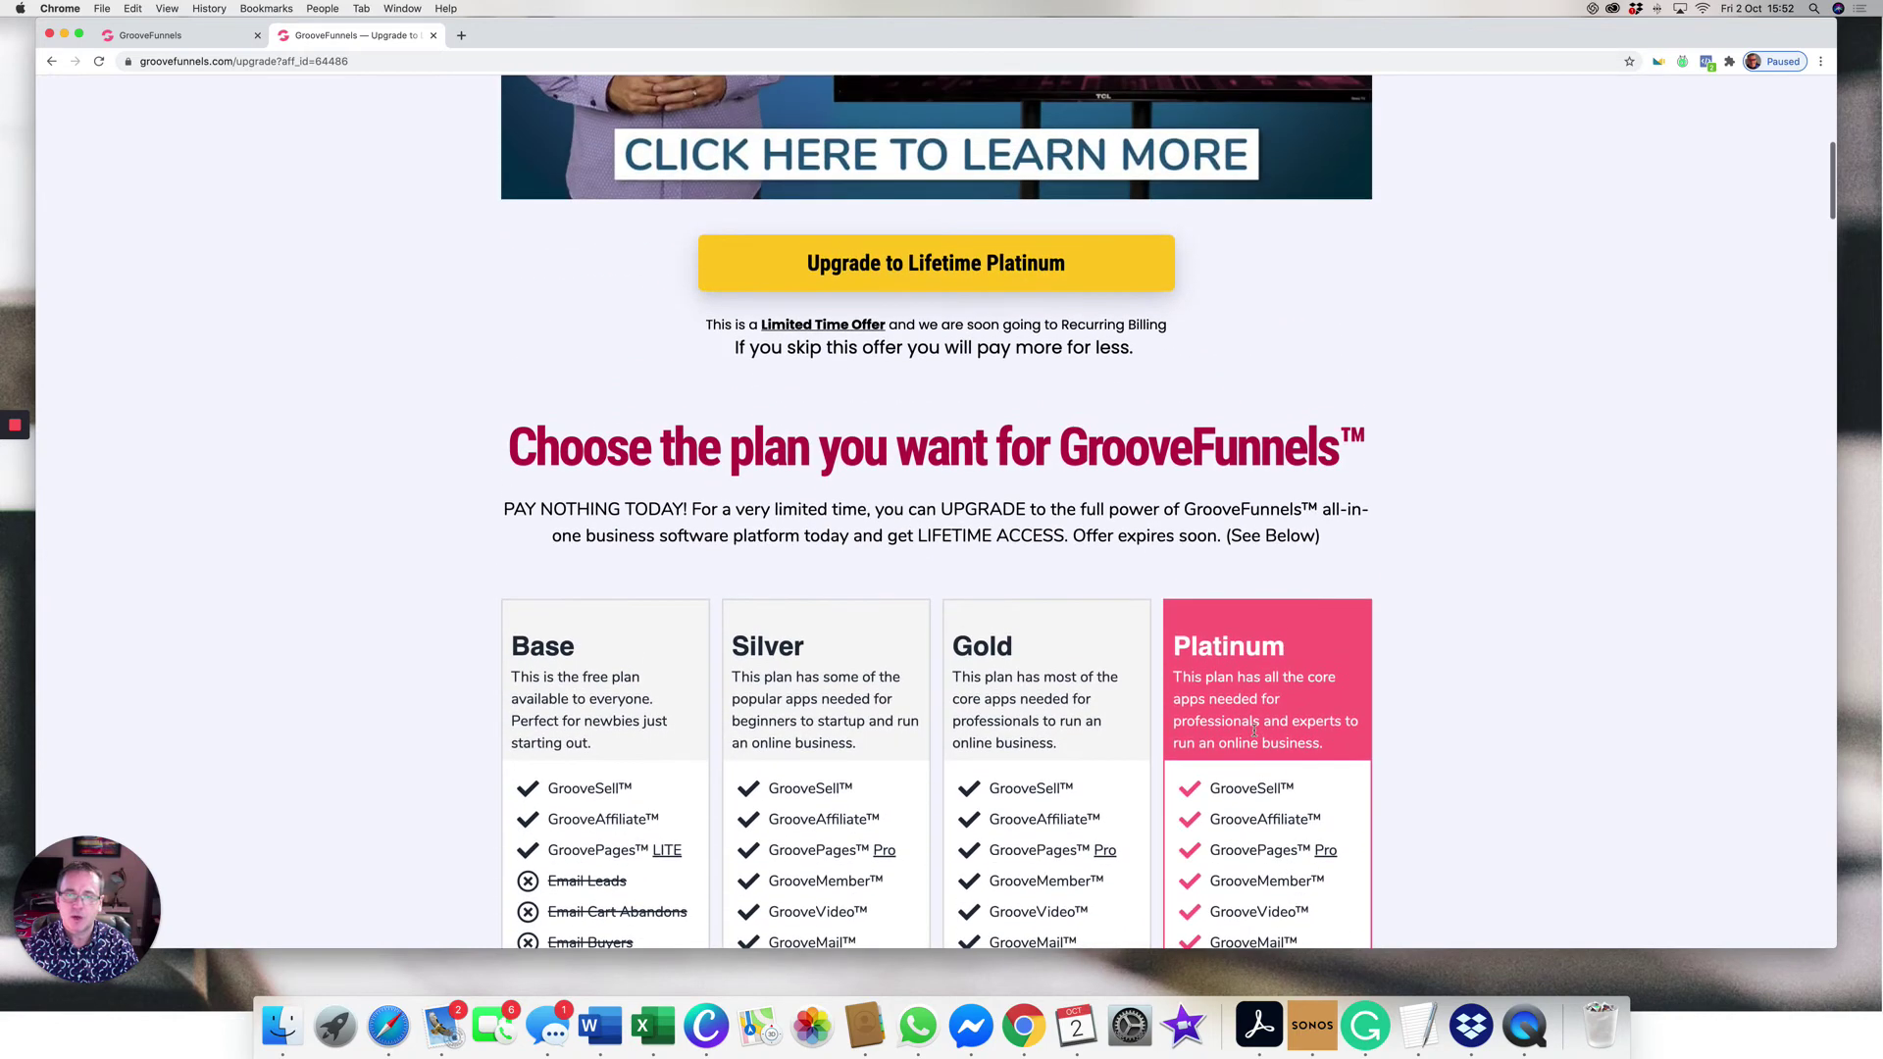
pyautogui.scroll(2, 588, 319)
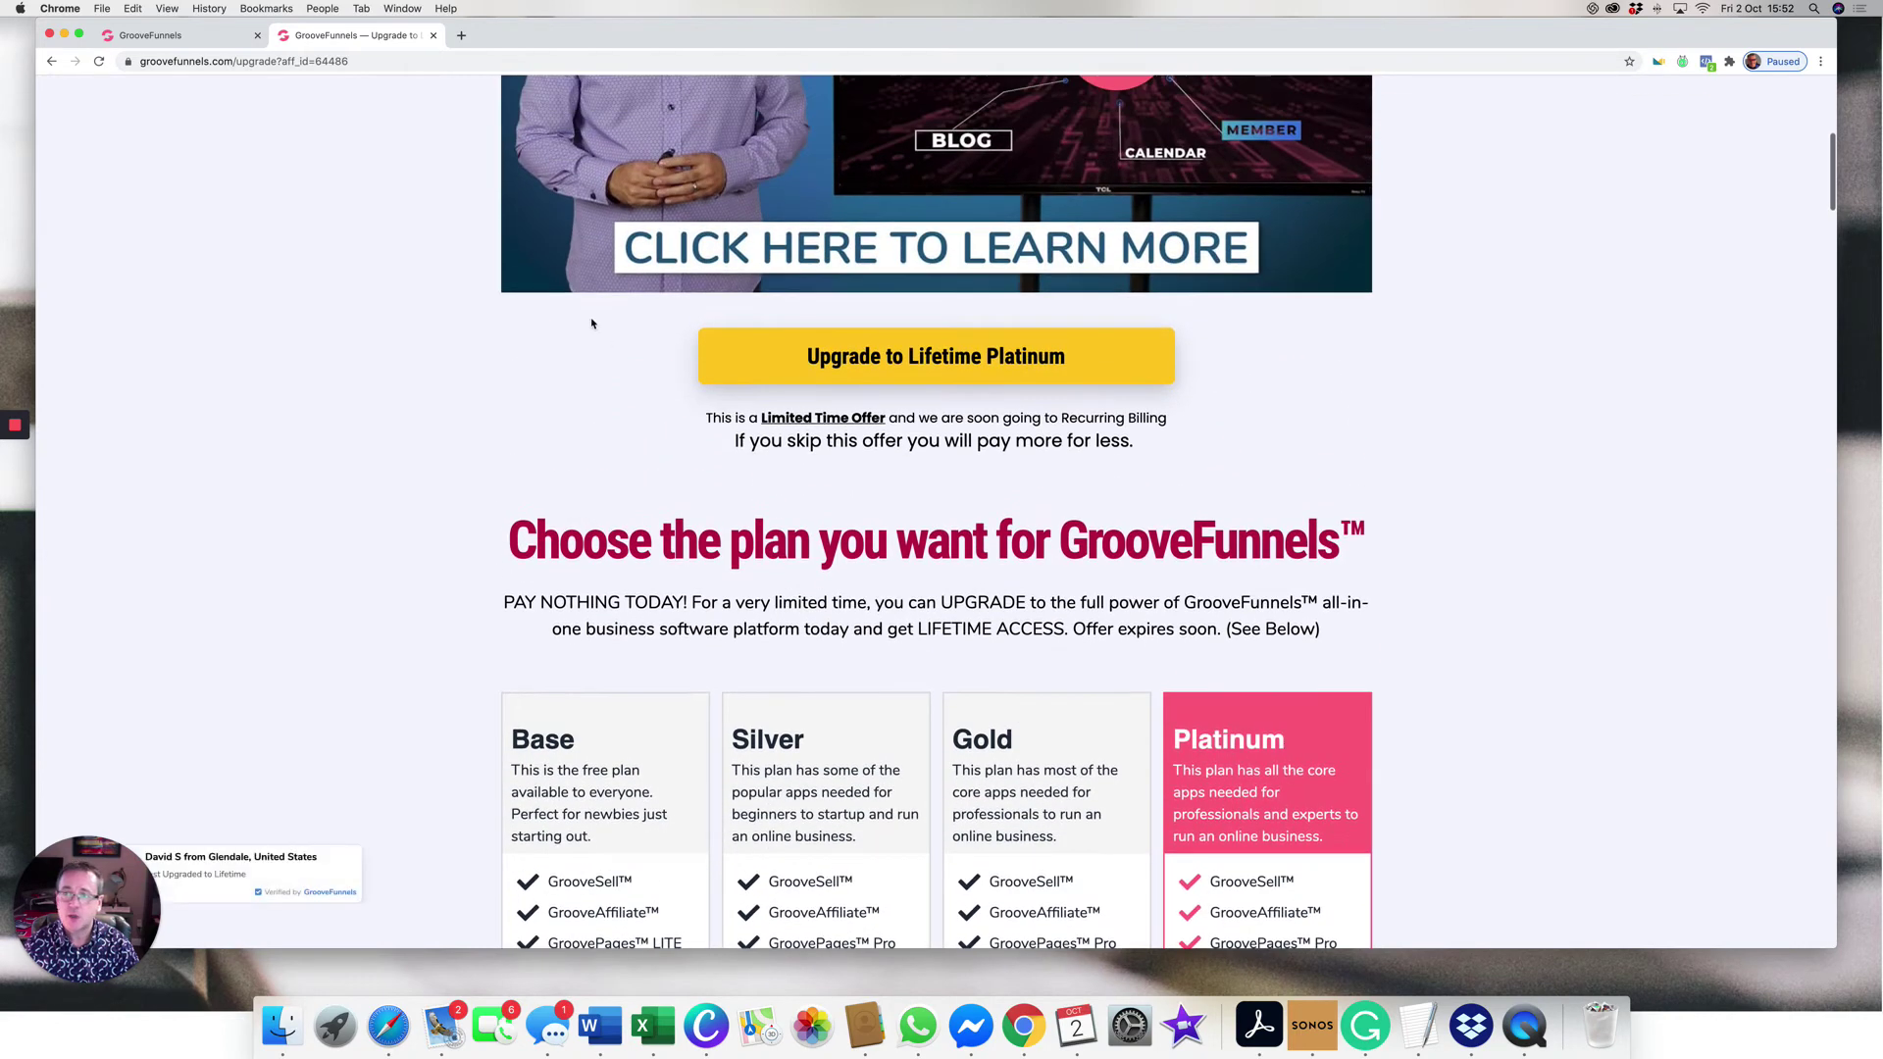
# Step: Copy the main GrooveFunnels affiliate link and go back to Promo Tools
pyautogui.click(176, 37)
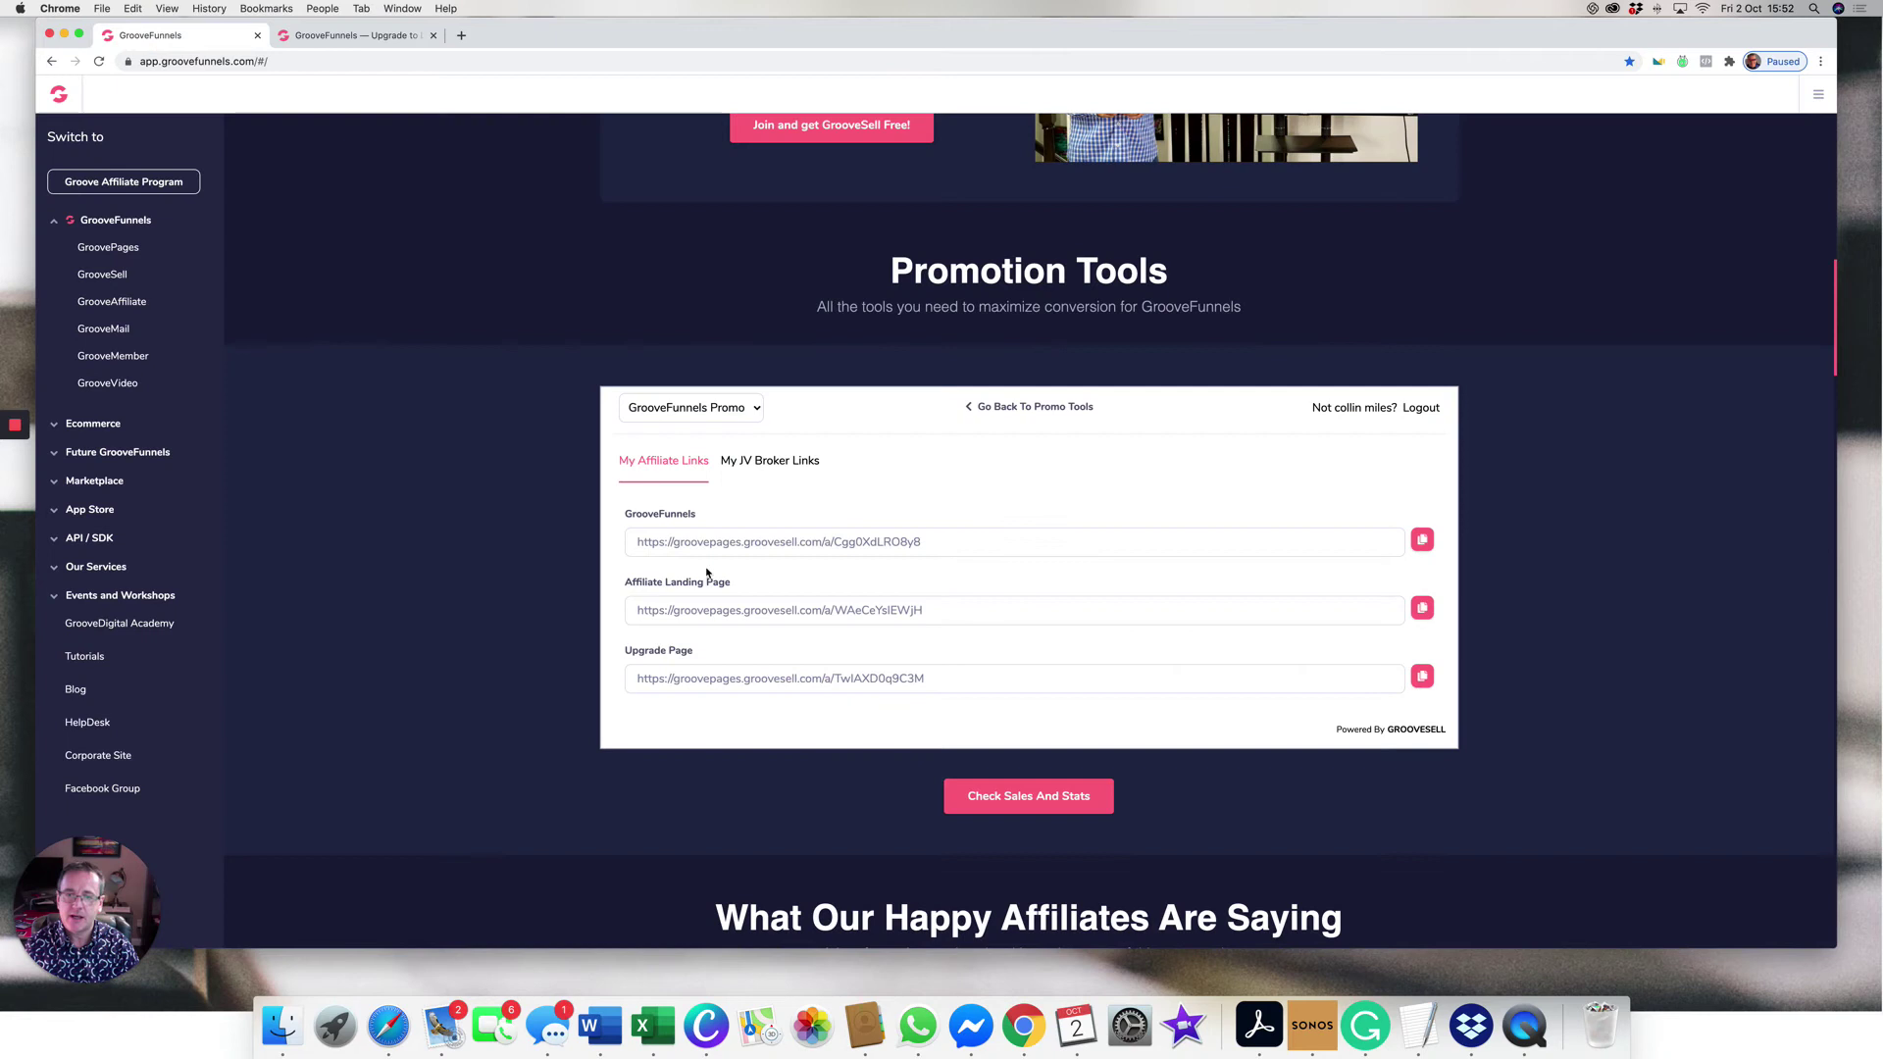
pyautogui.click(1419, 542)
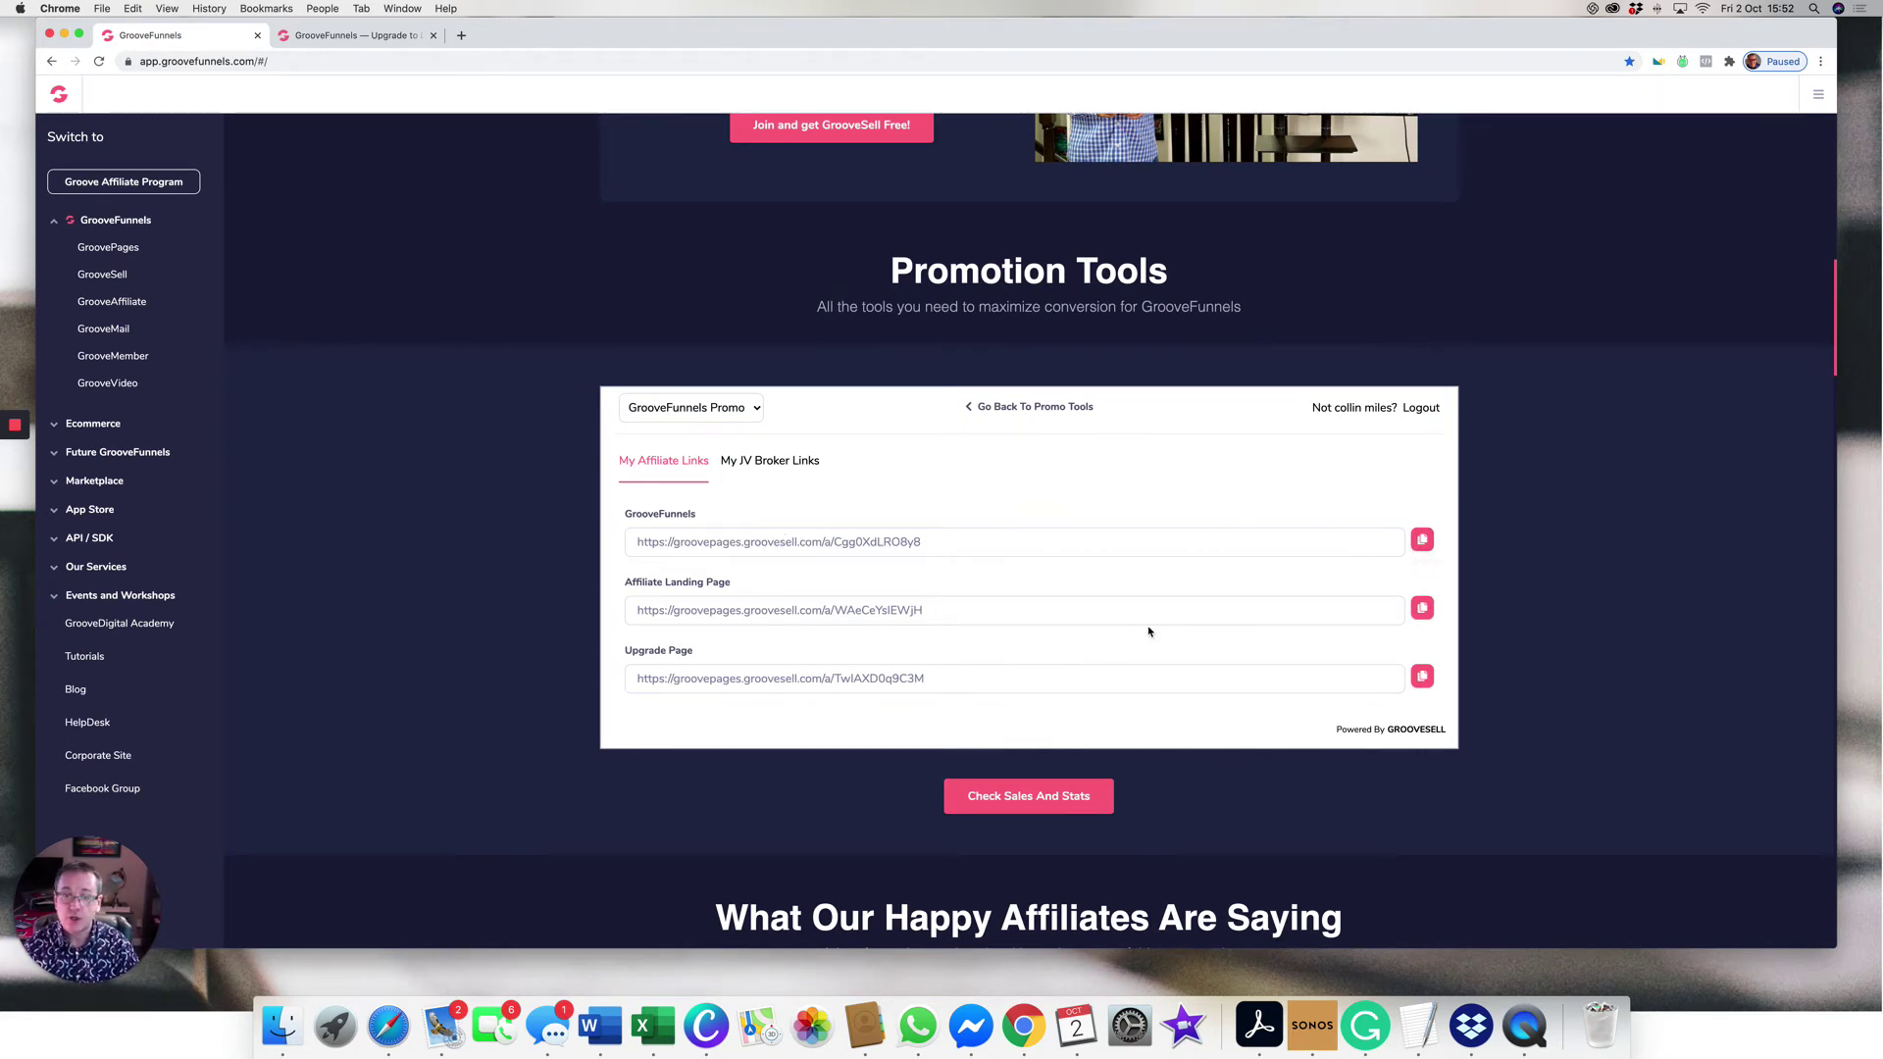
pyautogui.scroll(2, 1148, 632)
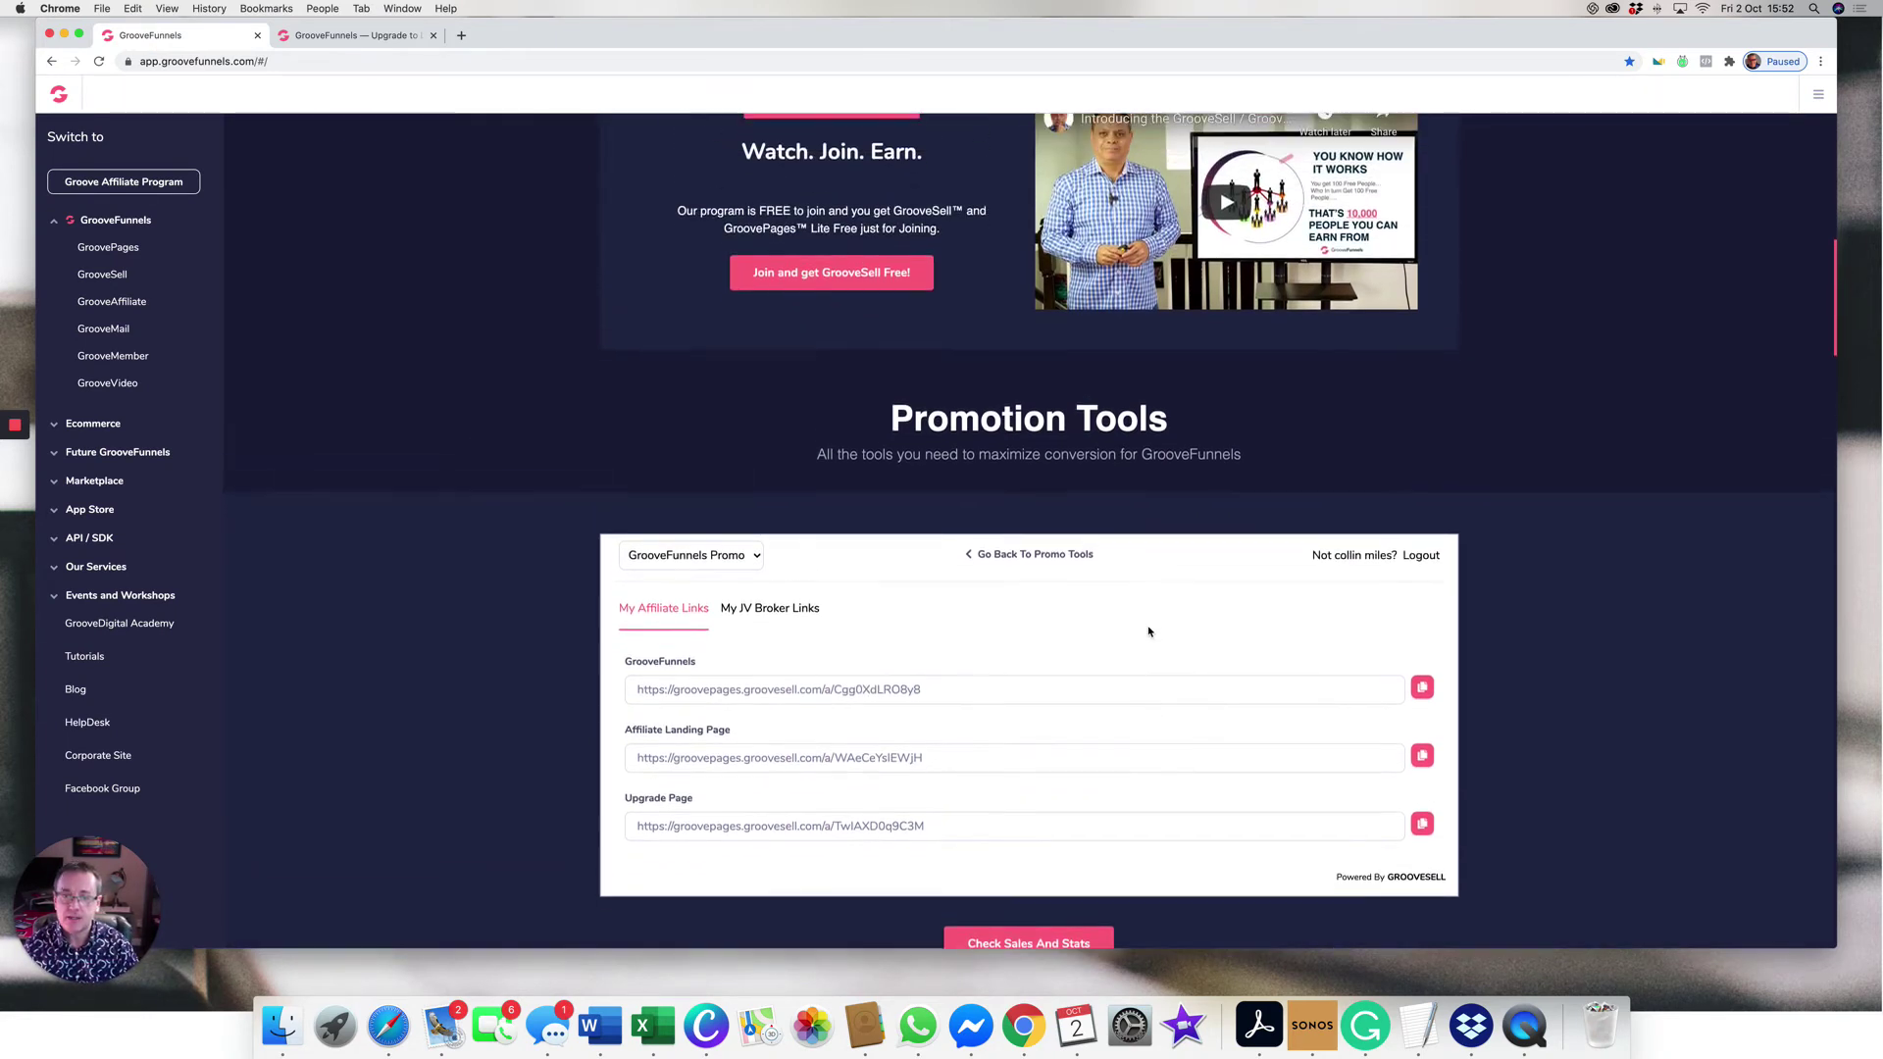
pyautogui.click(1024, 547)
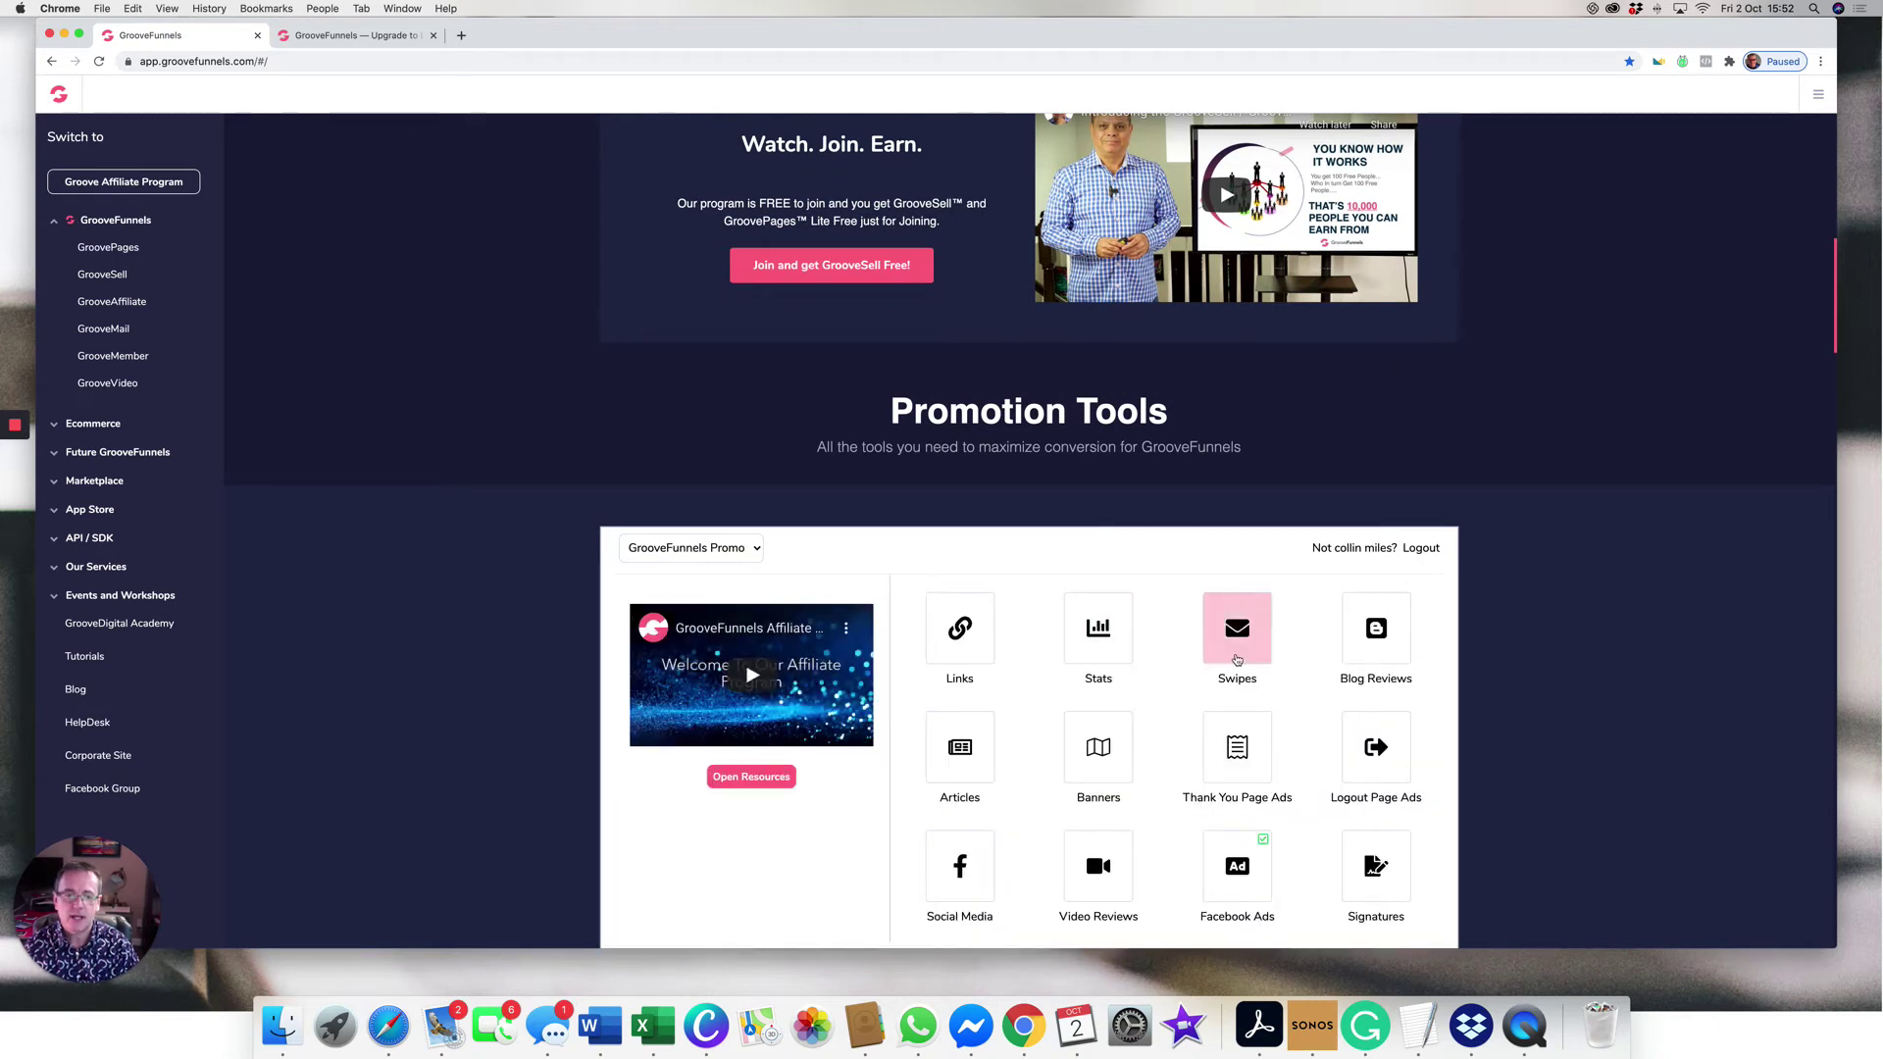
# Step: Review the Swipes promotional email with its subject lines and body text
pyautogui.click(1236, 660)
pyautogui.scroll(-3, 1079, 691)
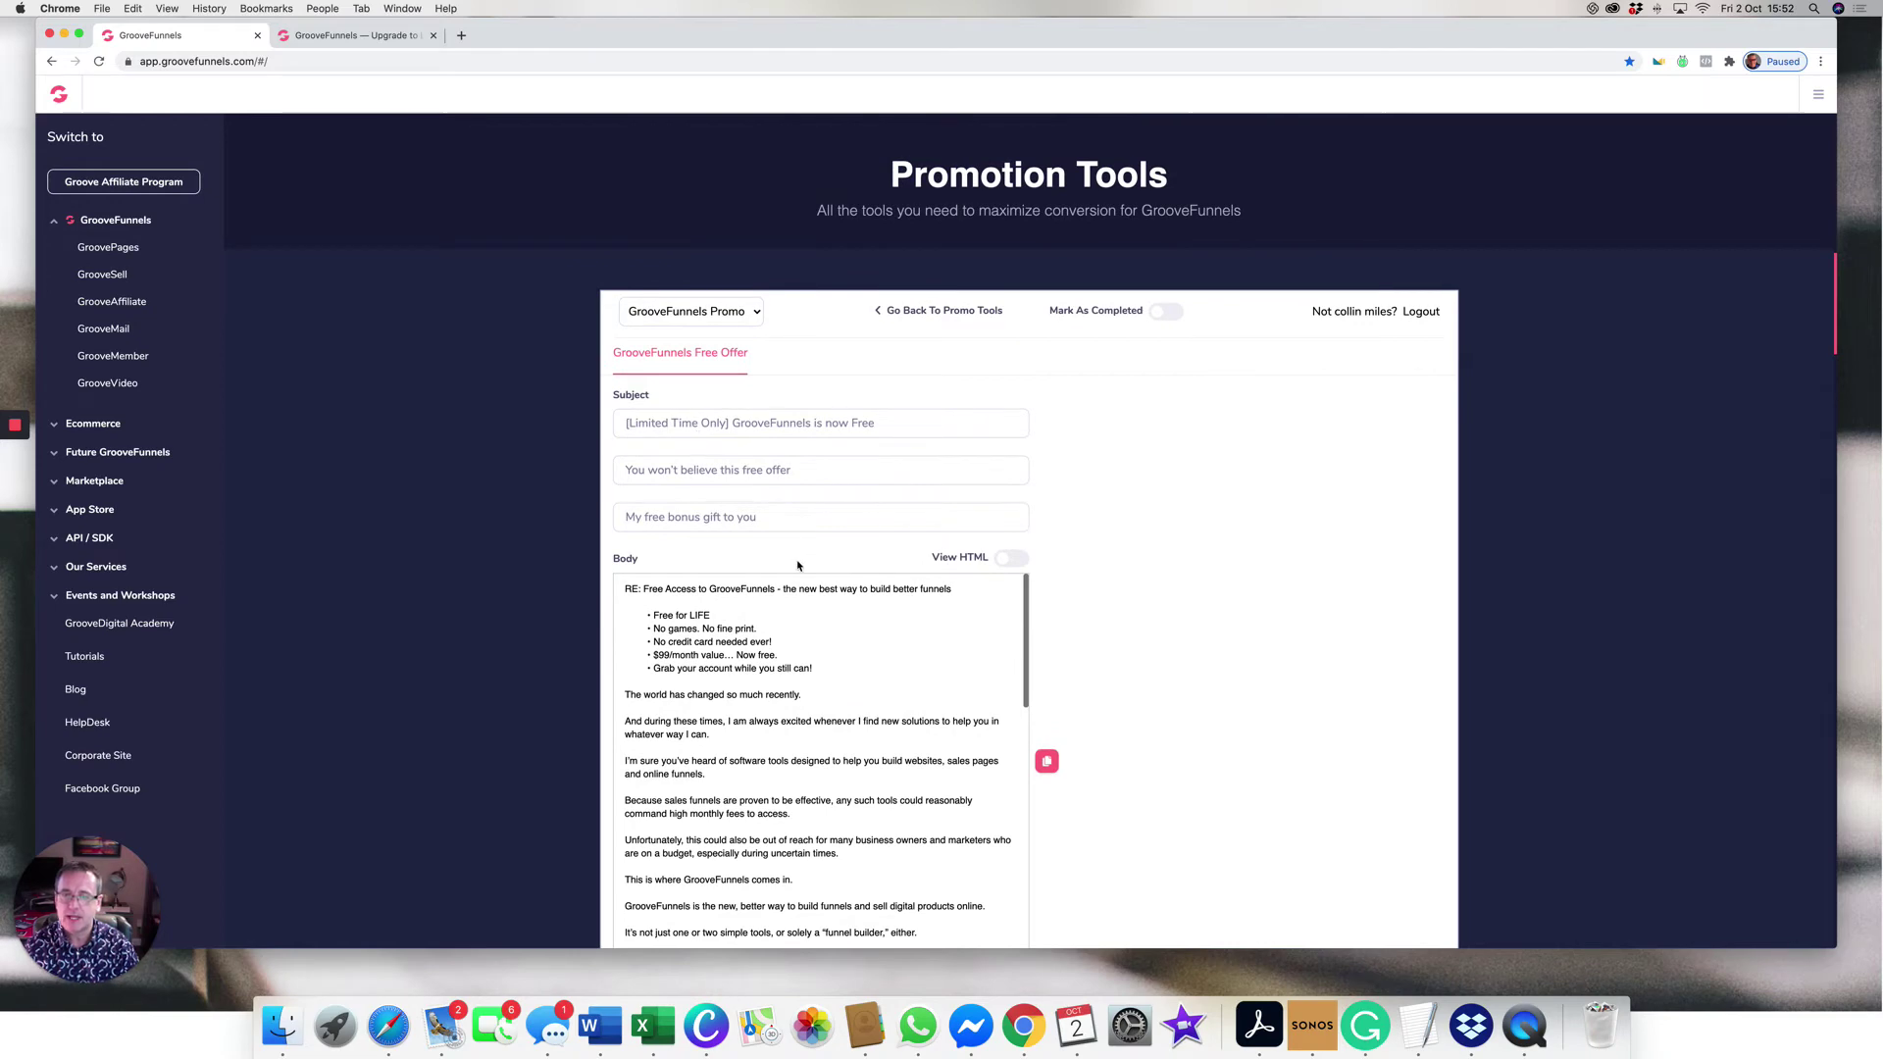
pyautogui.scroll(-3, 770, 526)
pyautogui.scroll(-3, 797, 564)
pyautogui.scroll(-2, 797, 565)
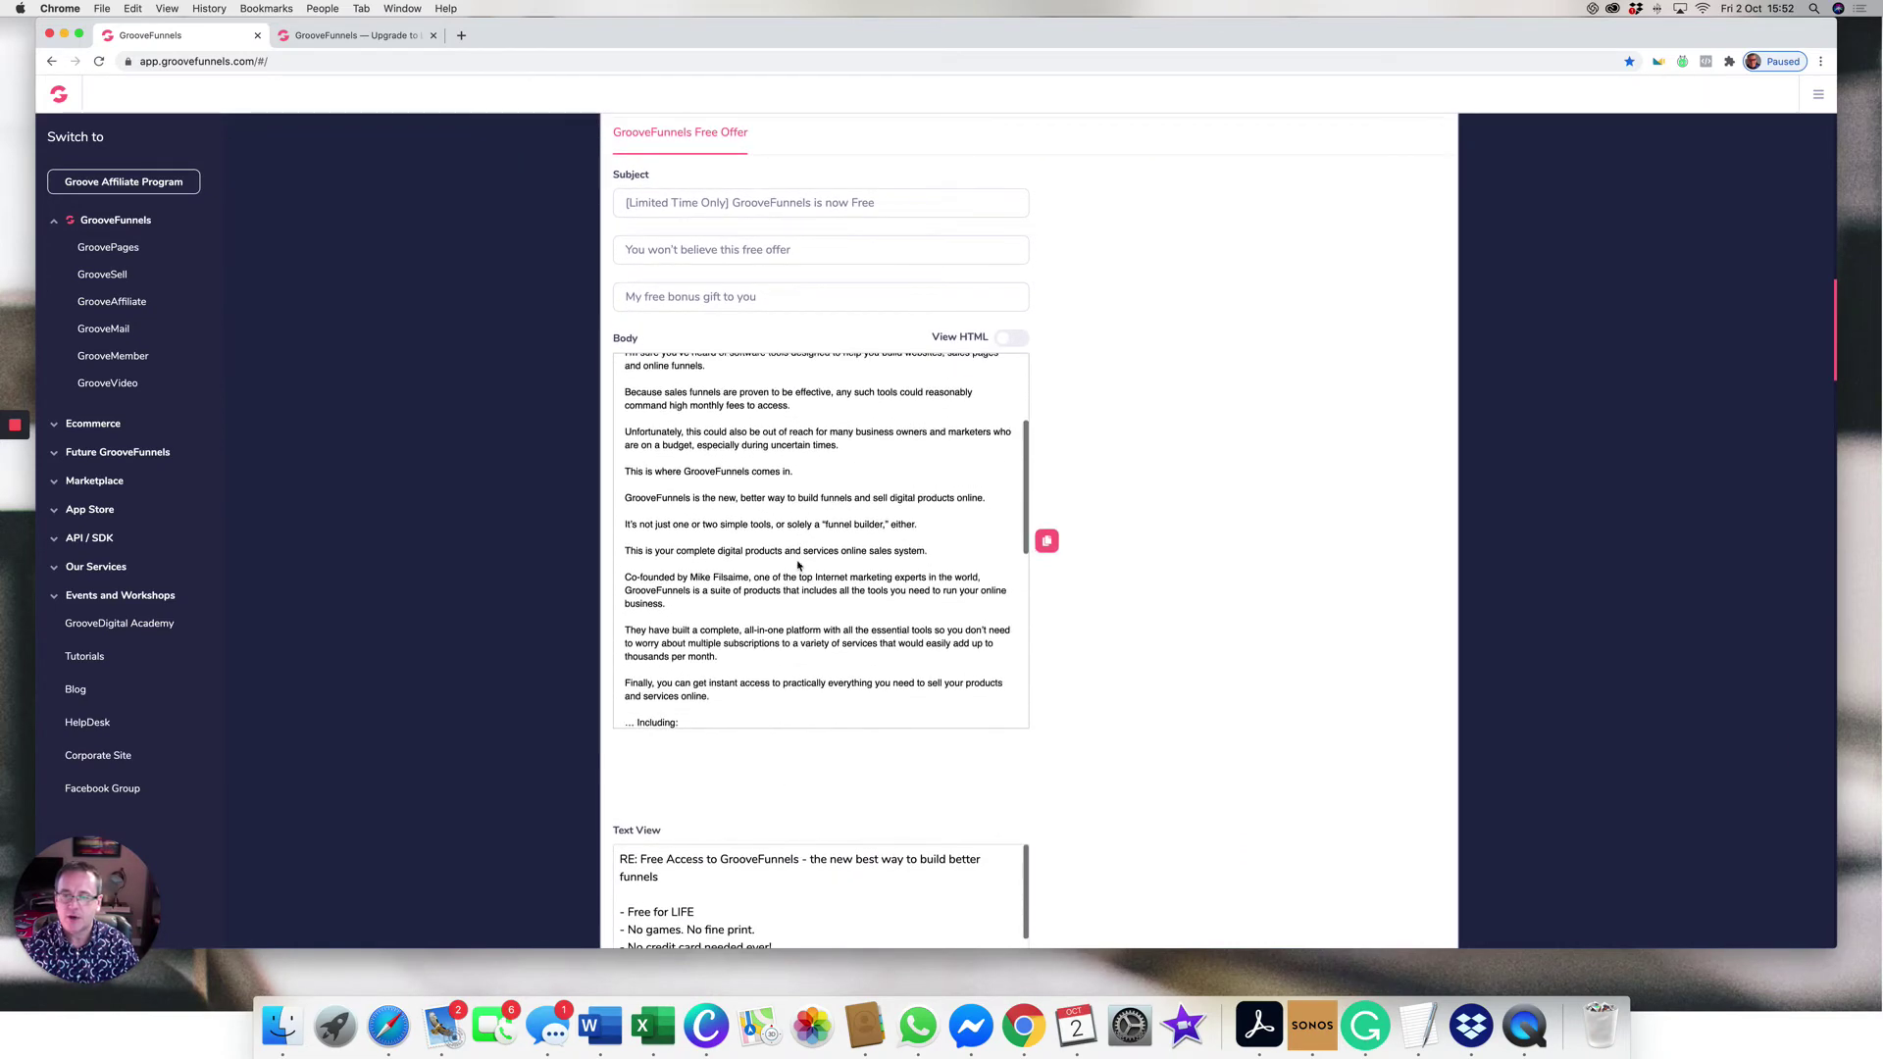
pyautogui.scroll(-2, 797, 566)
pyautogui.scroll(-2, 798, 564)
pyautogui.scroll(-2, 797, 565)
pyautogui.scroll(-2, 797, 564)
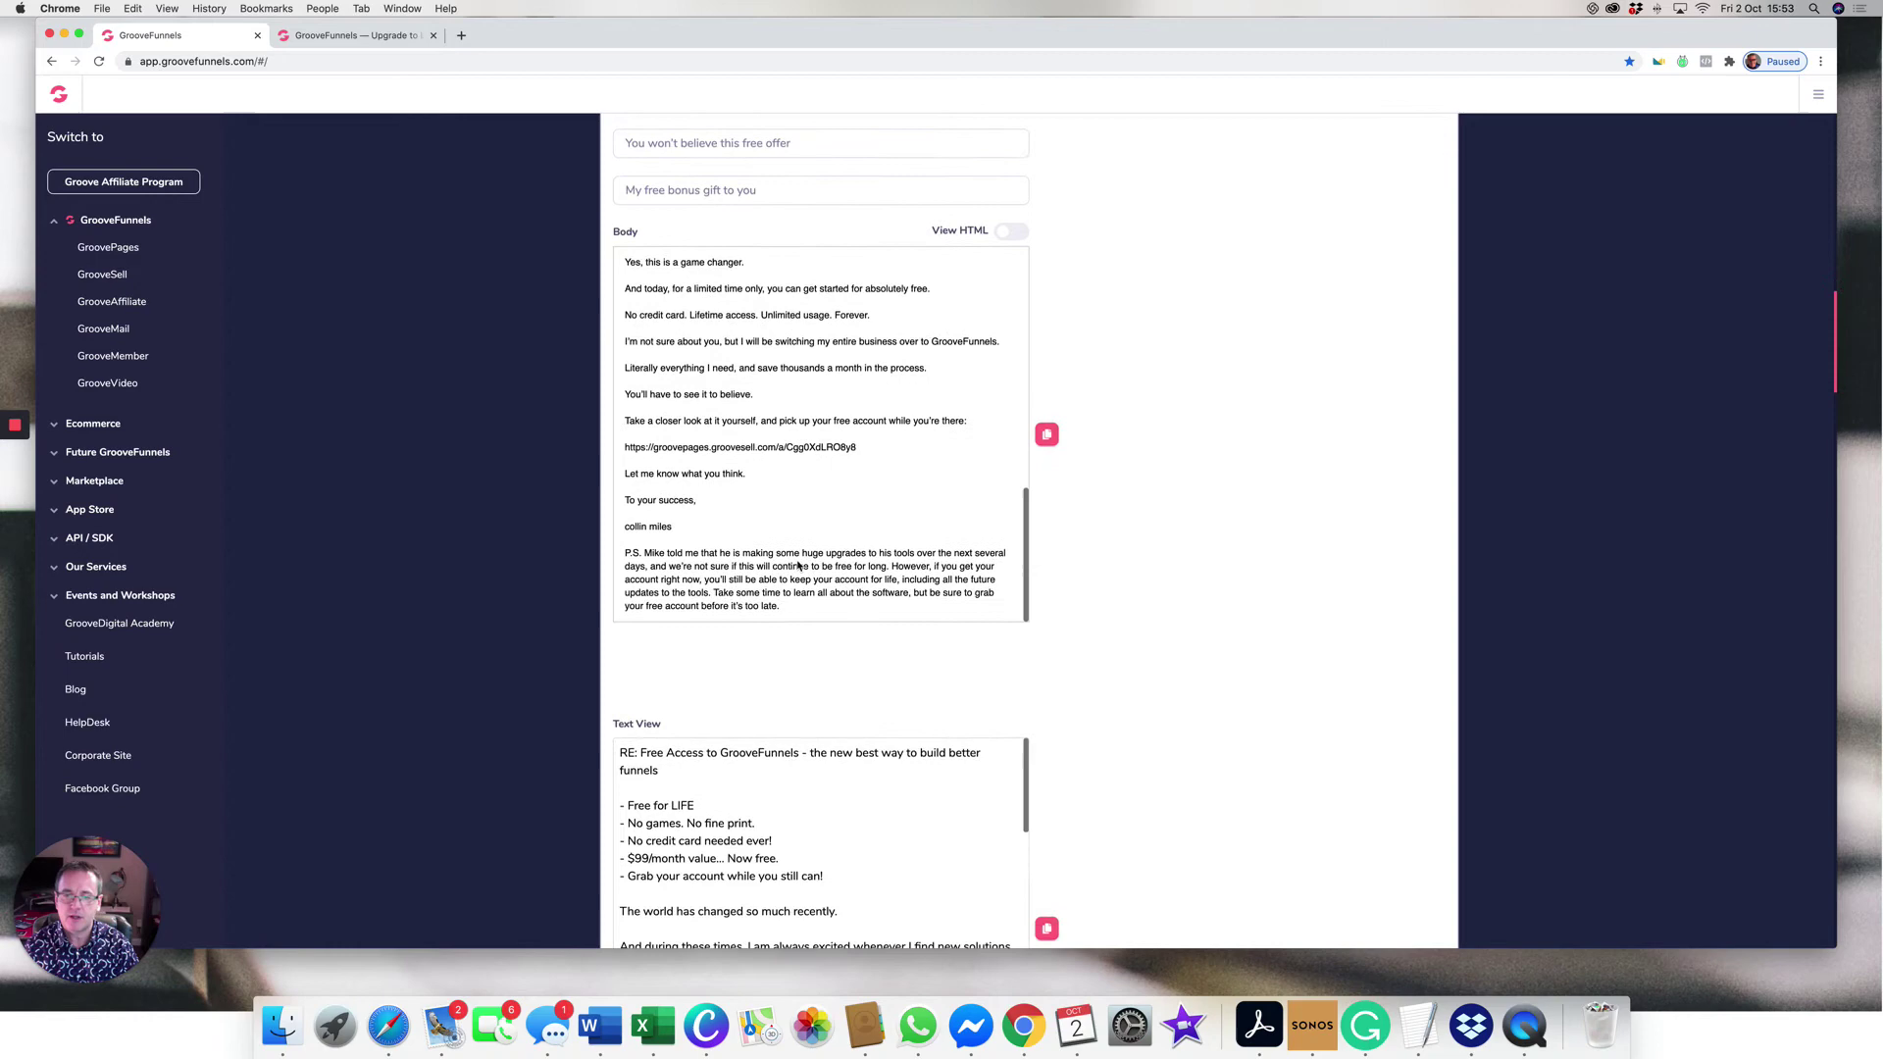
pyautogui.scroll(-2, 807, 648)
pyautogui.scroll(-2, 815, 735)
pyautogui.scroll(-3, 819, 754)
pyautogui.scroll(-3, 818, 753)
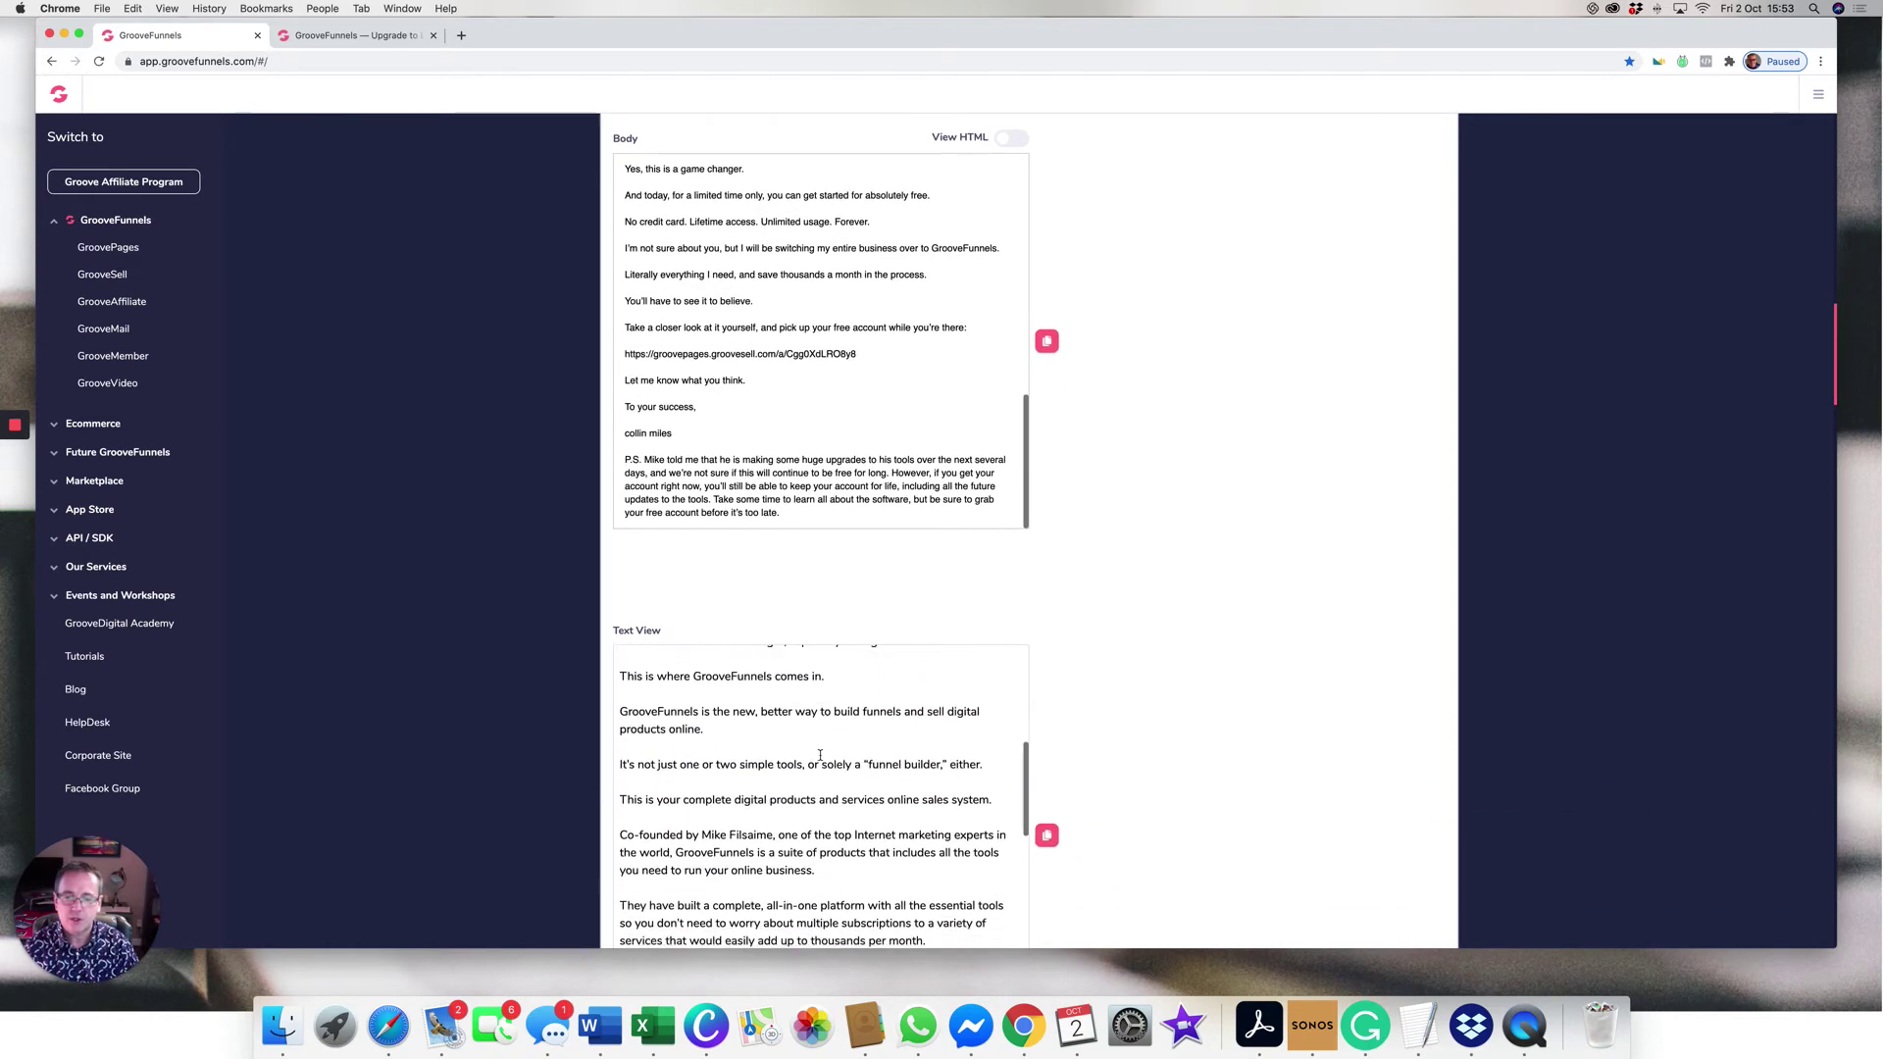
pyautogui.scroll(-3, 819, 753)
pyautogui.scroll(-3, 819, 753)
pyautogui.scroll(10, 818, 755)
pyautogui.scroll(3, 820, 755)
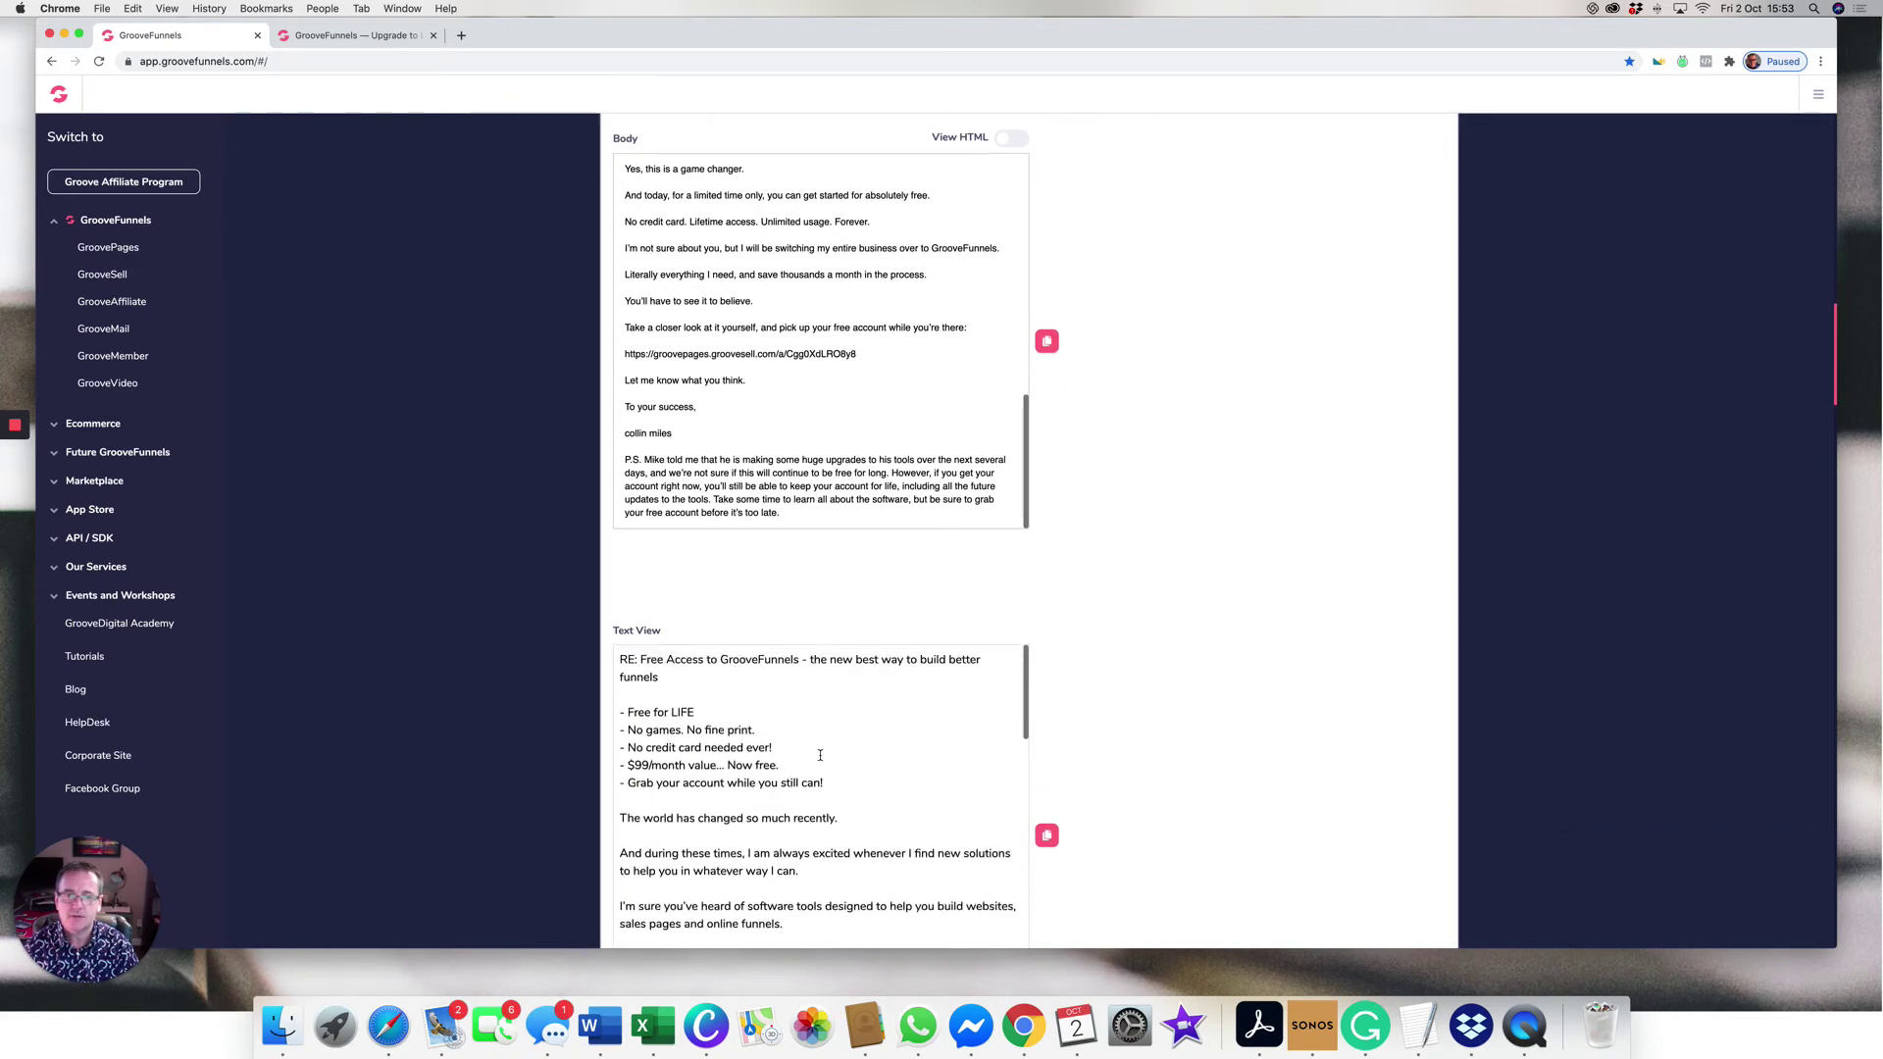
pyautogui.scroll(5, 840, 676)
pyautogui.scroll(5, 868, 619)
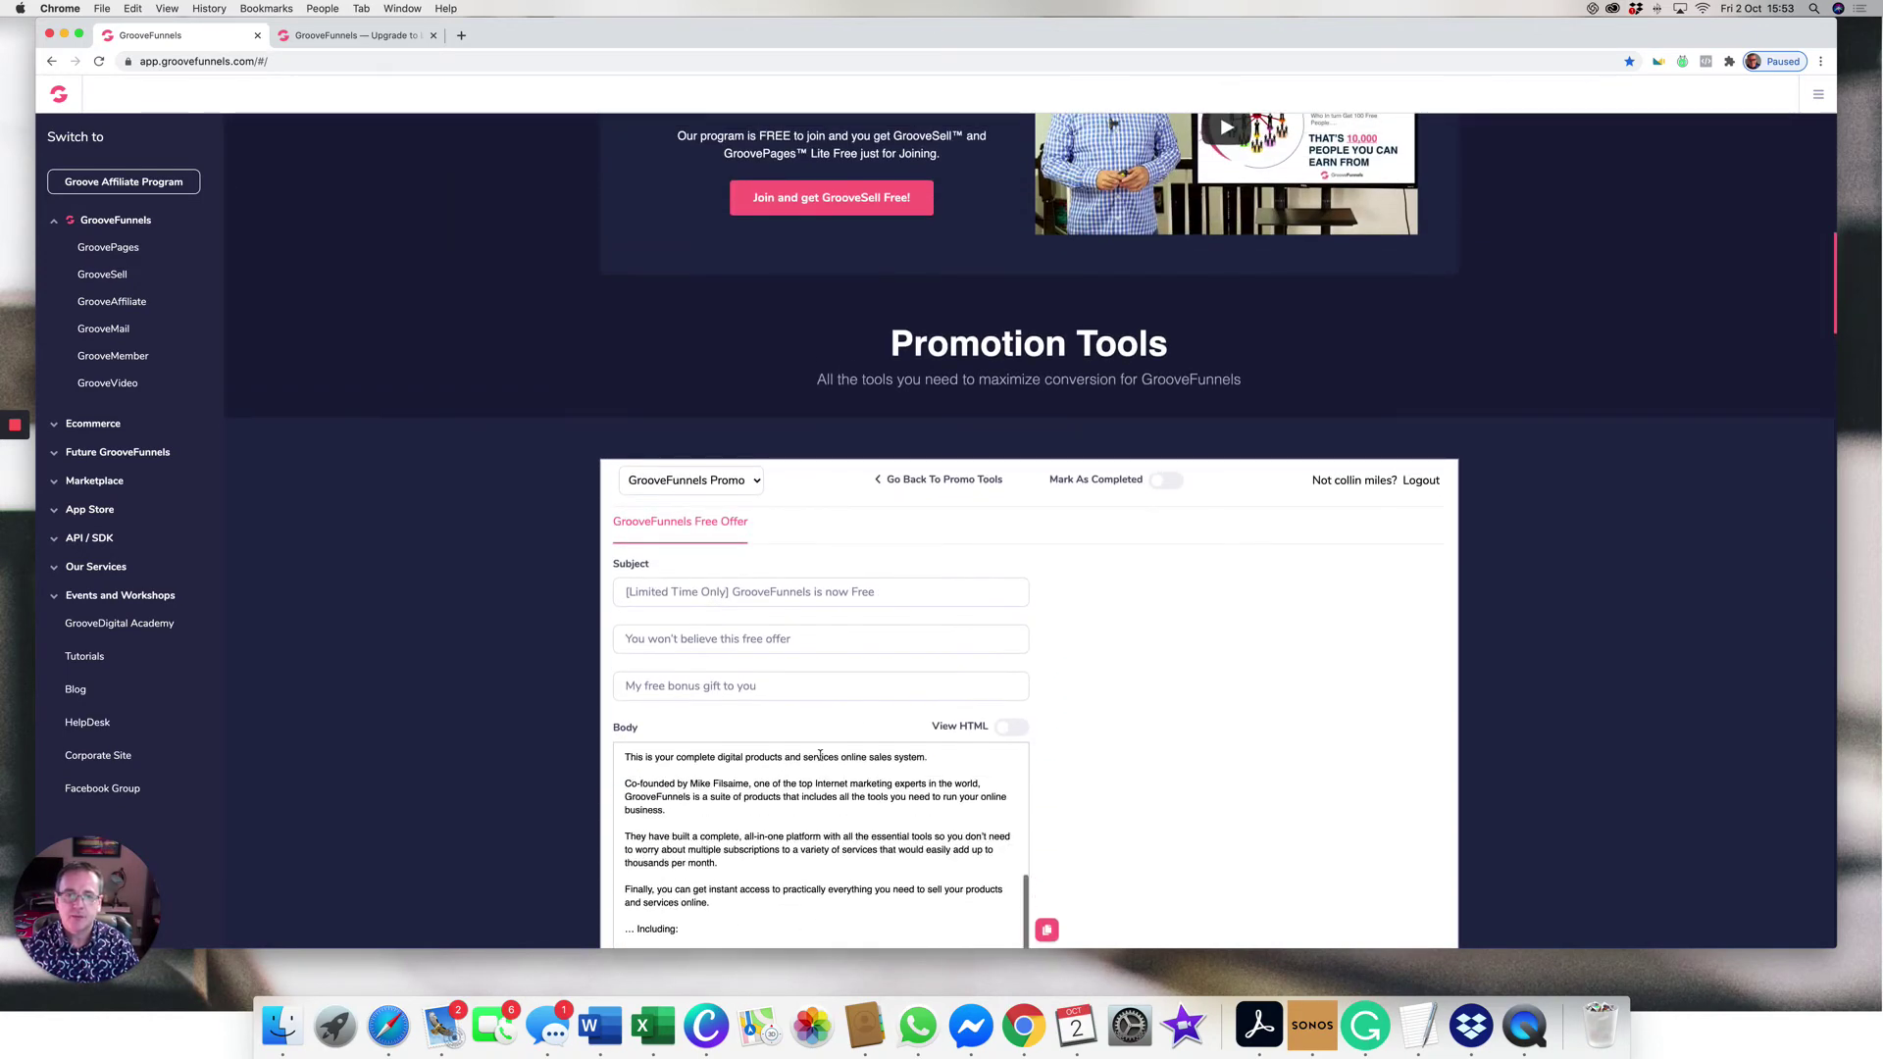
# Step: Review the Social Media post templates, then show the affiliate Links again
pyautogui.click(925, 481)
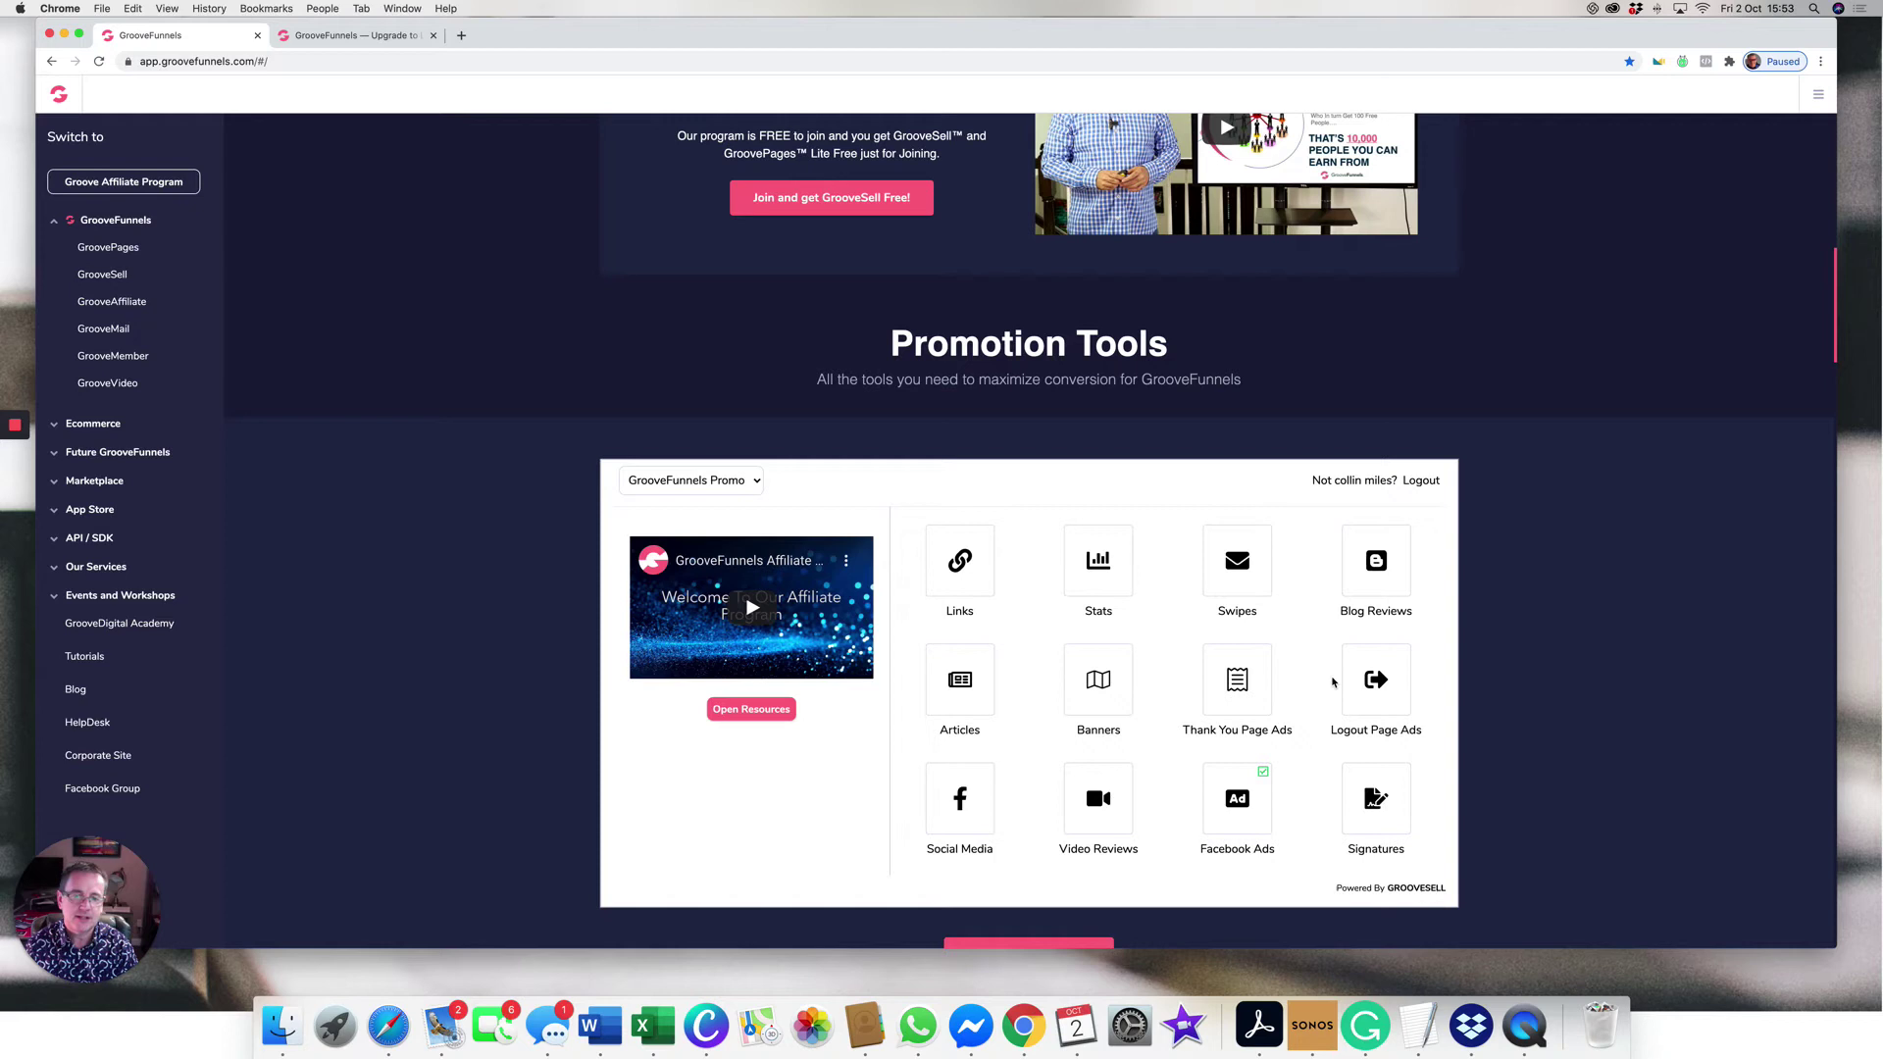
pyautogui.click(966, 796)
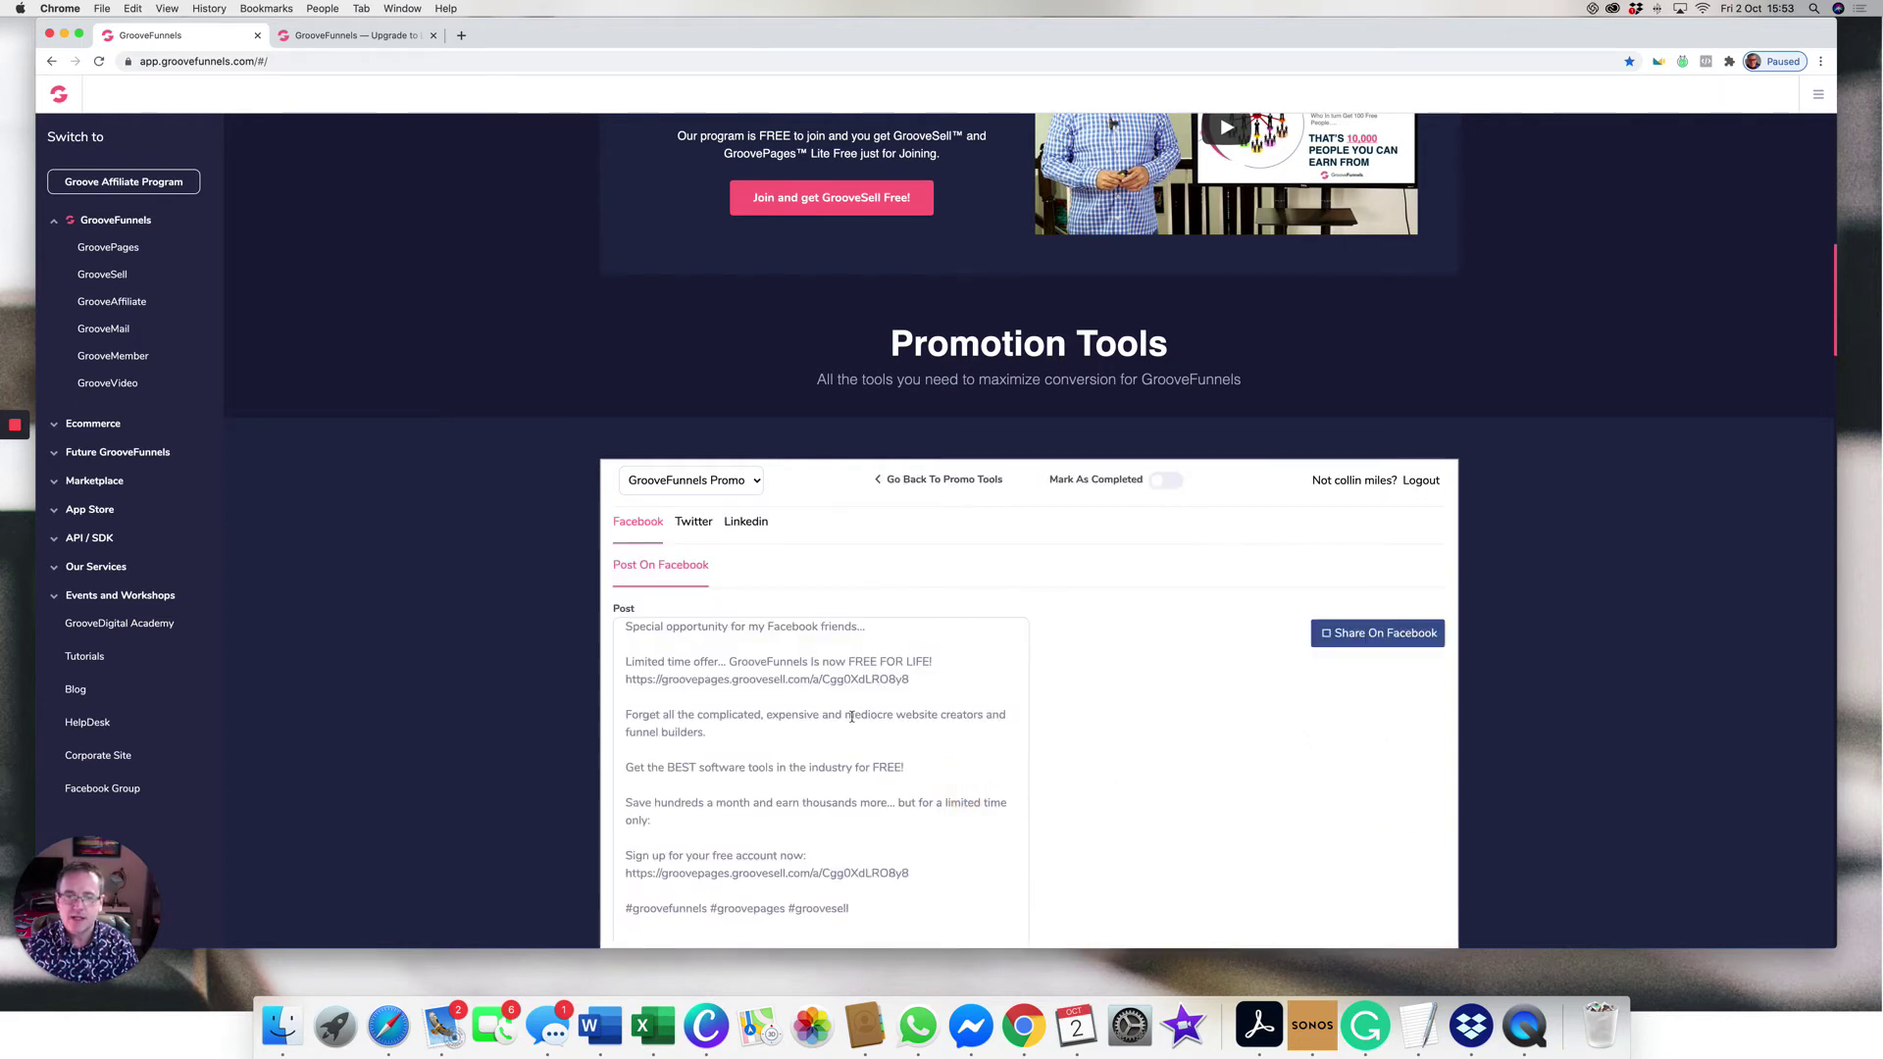
pyautogui.click(934, 481)
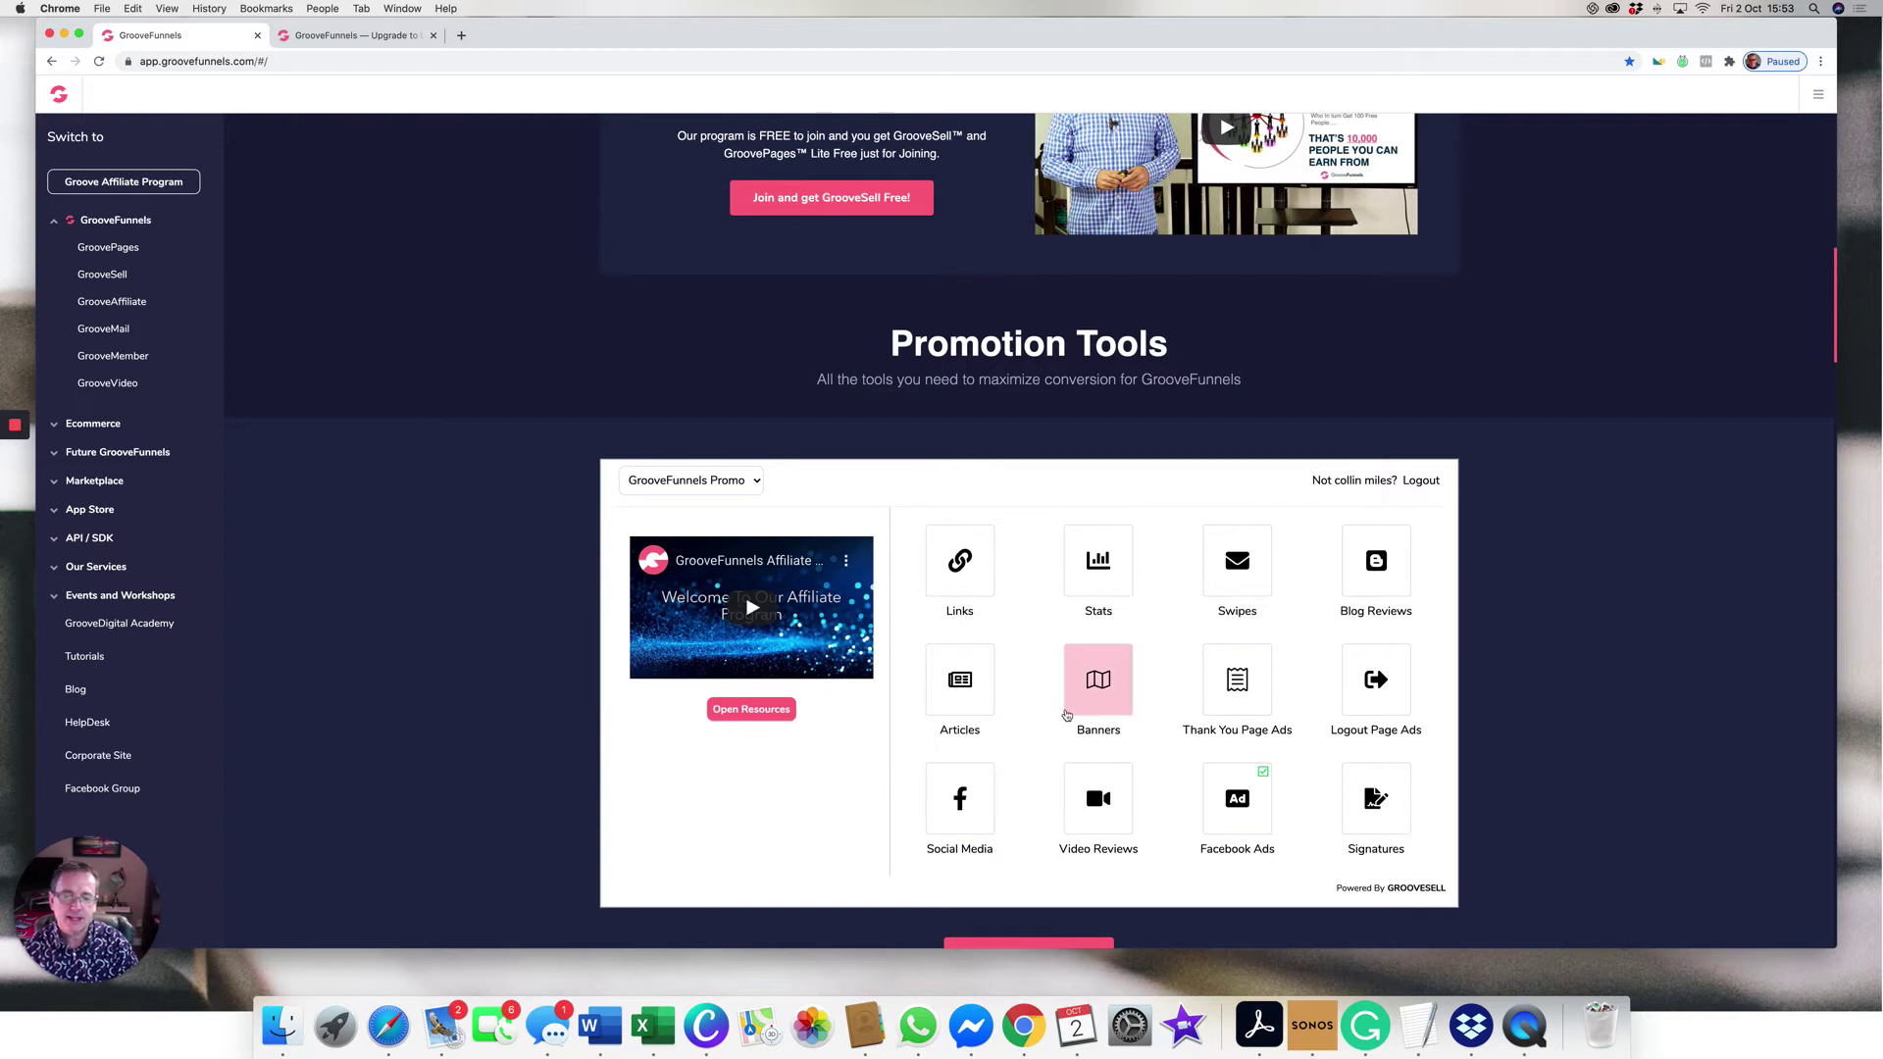
pyautogui.scroll(-1, 1066, 715)
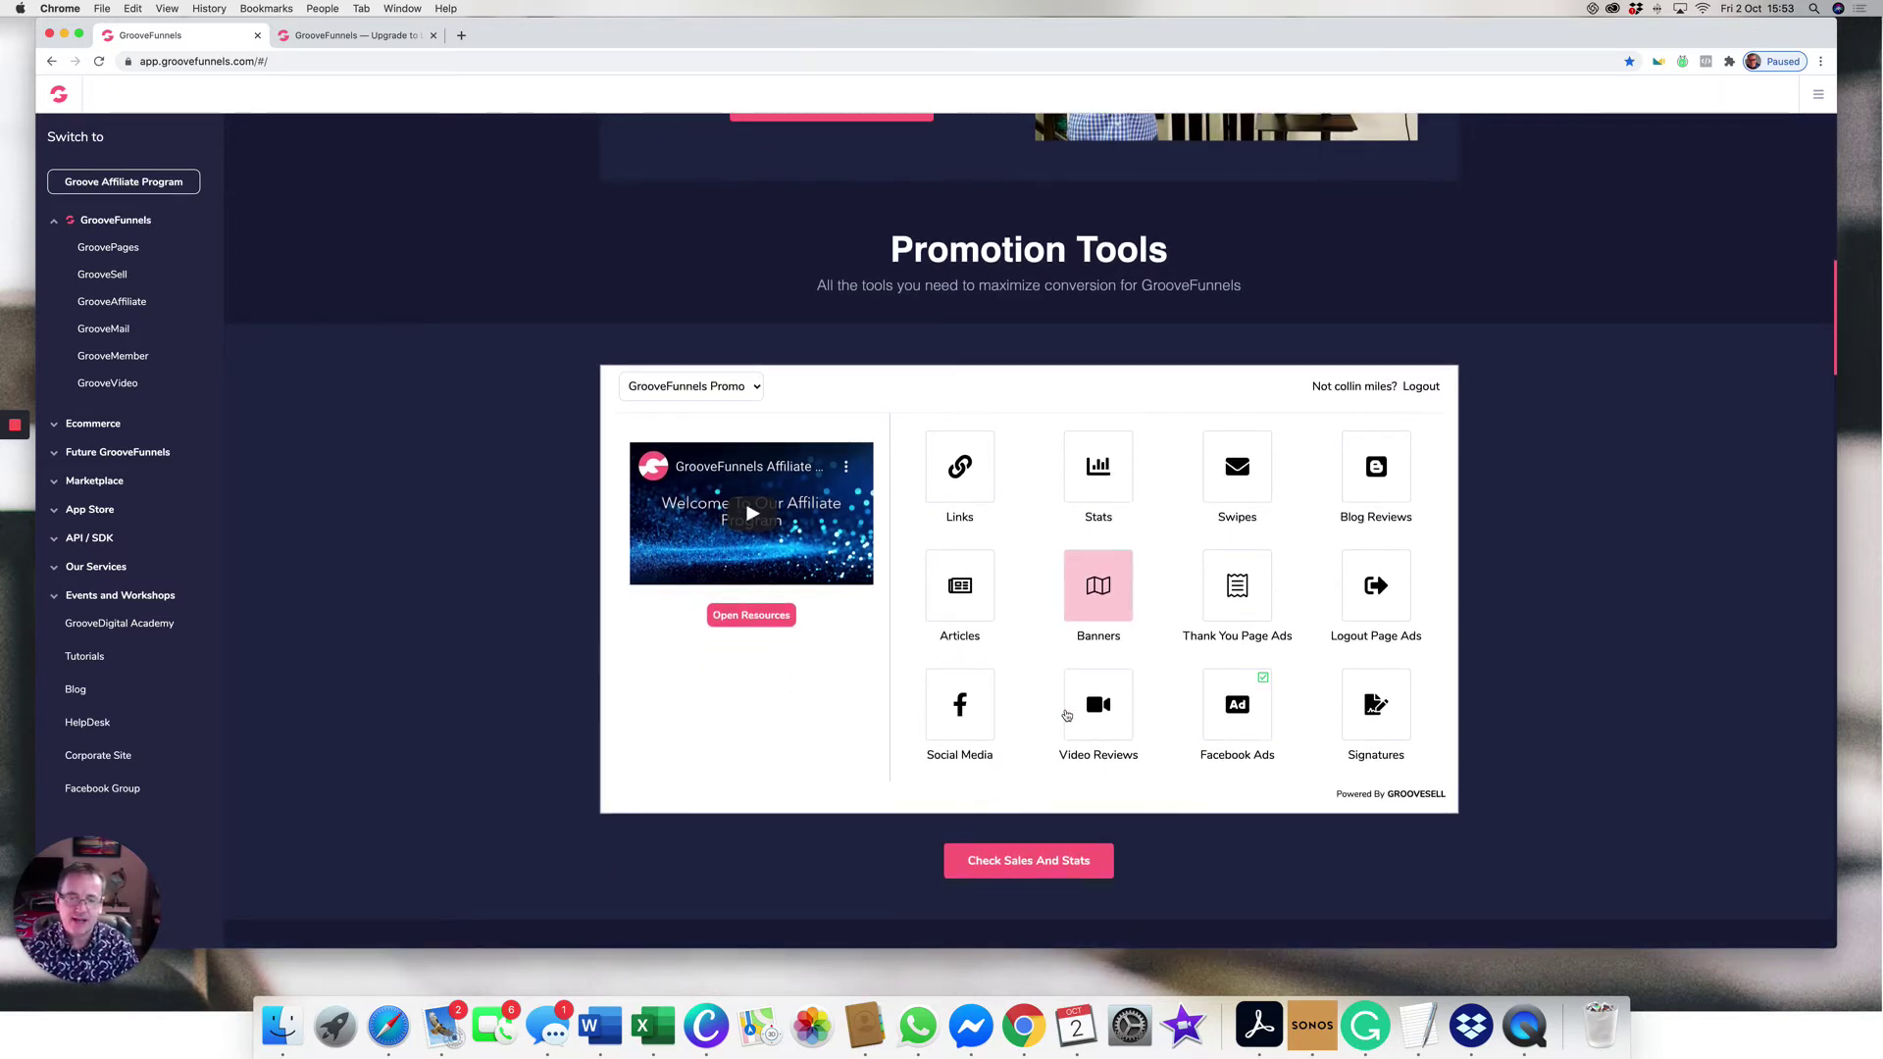
pyautogui.scroll(3, 1067, 715)
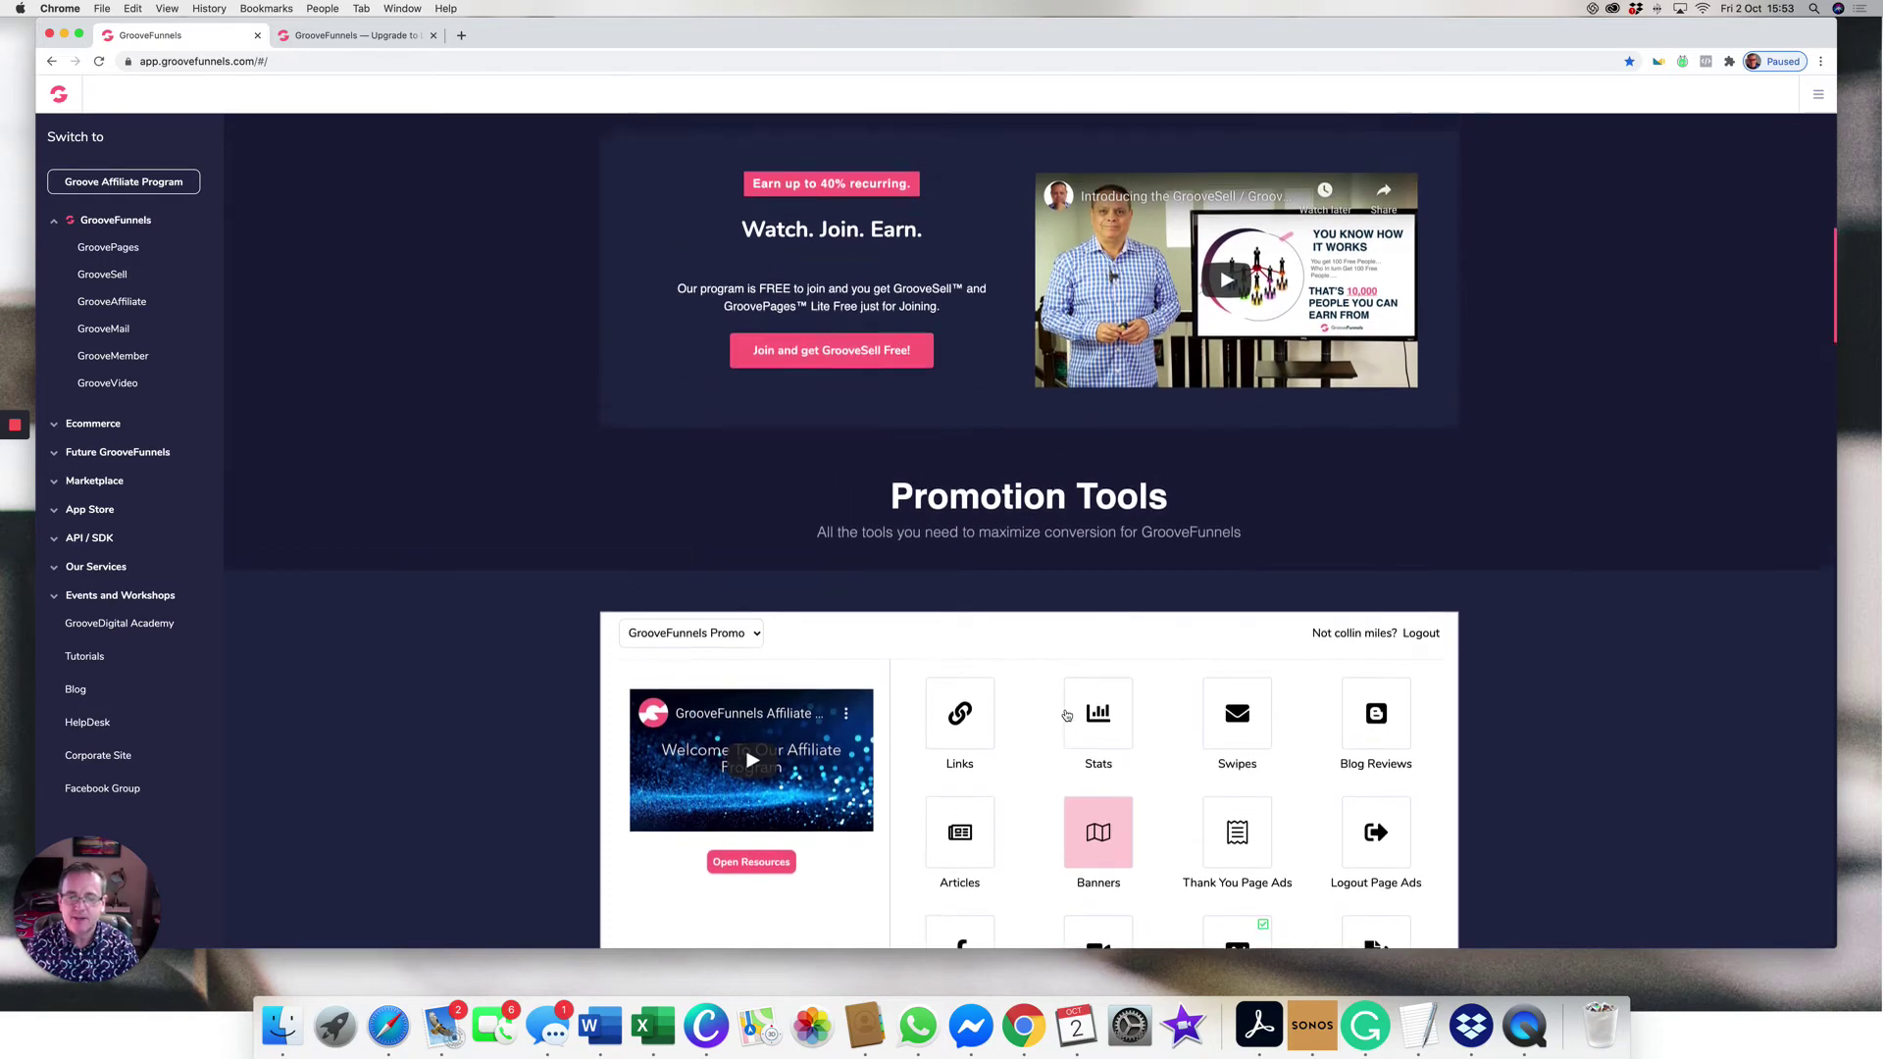
pyautogui.scroll(4, 1067, 715)
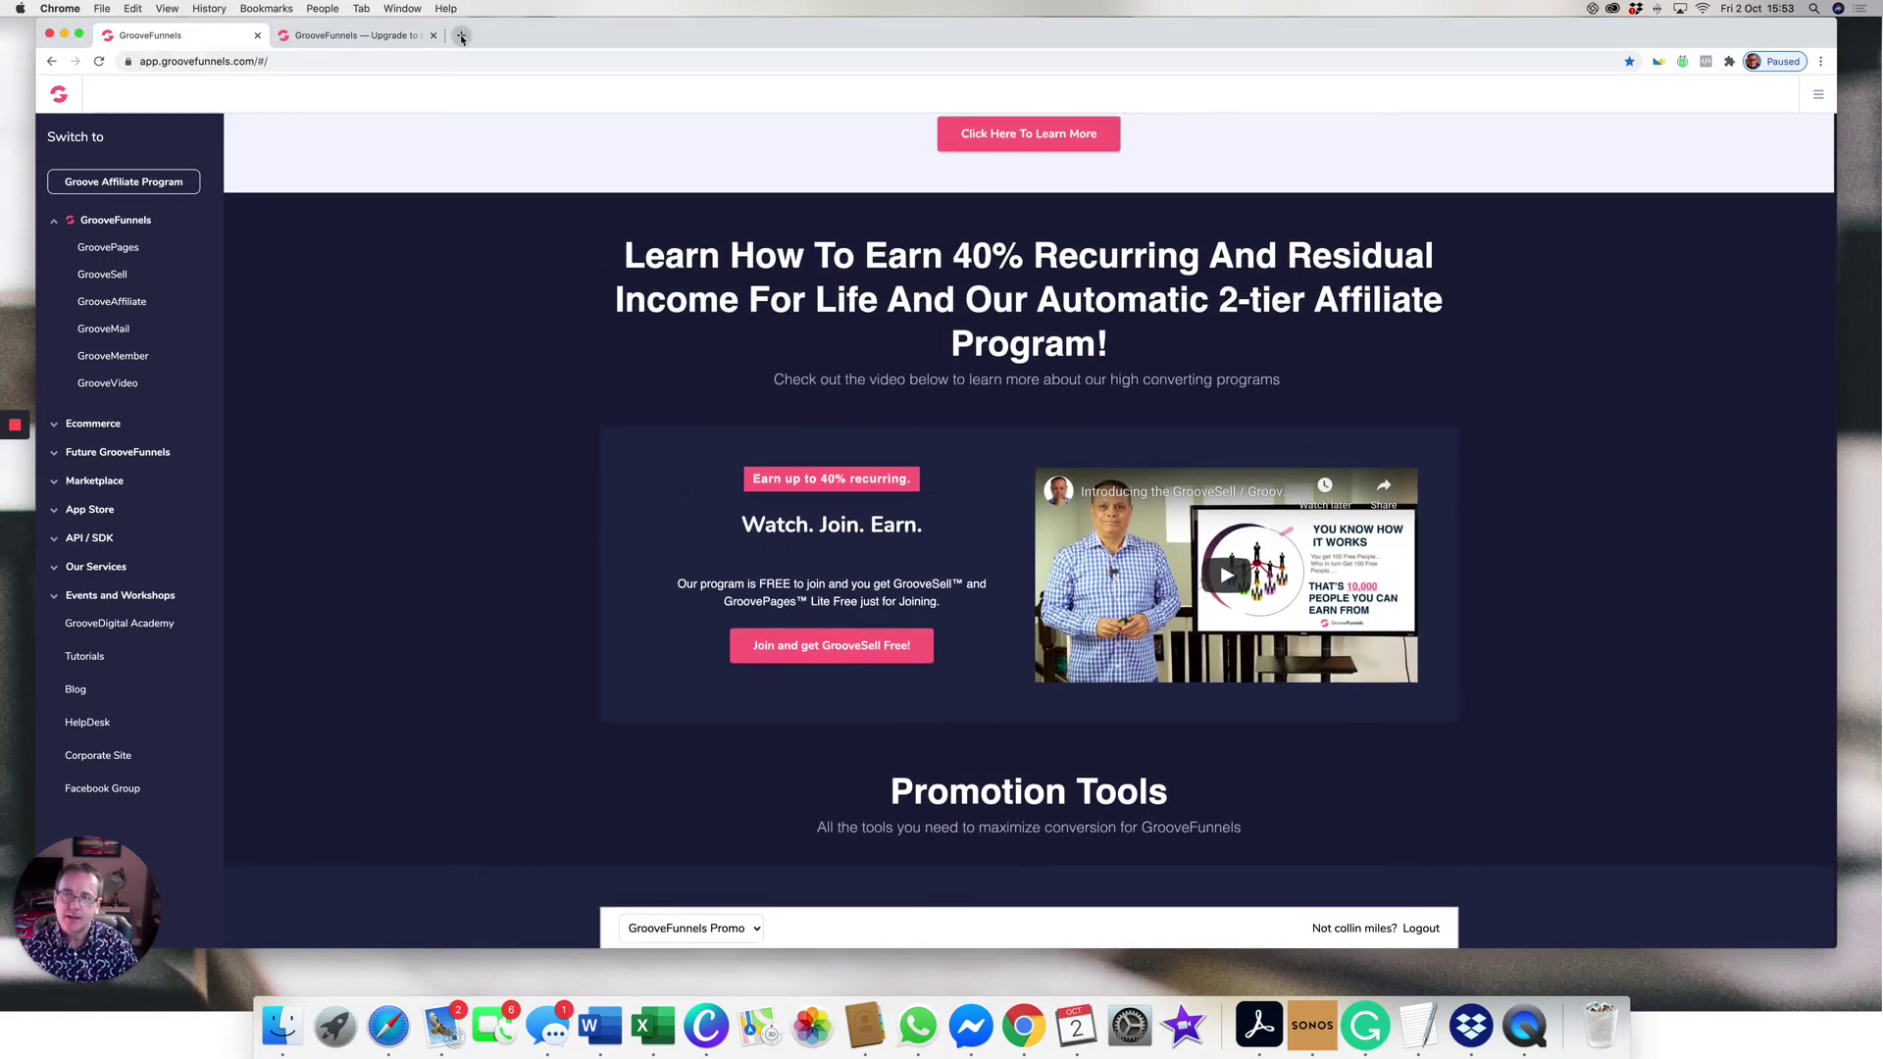
pyautogui.scroll(-4, 787, 512)
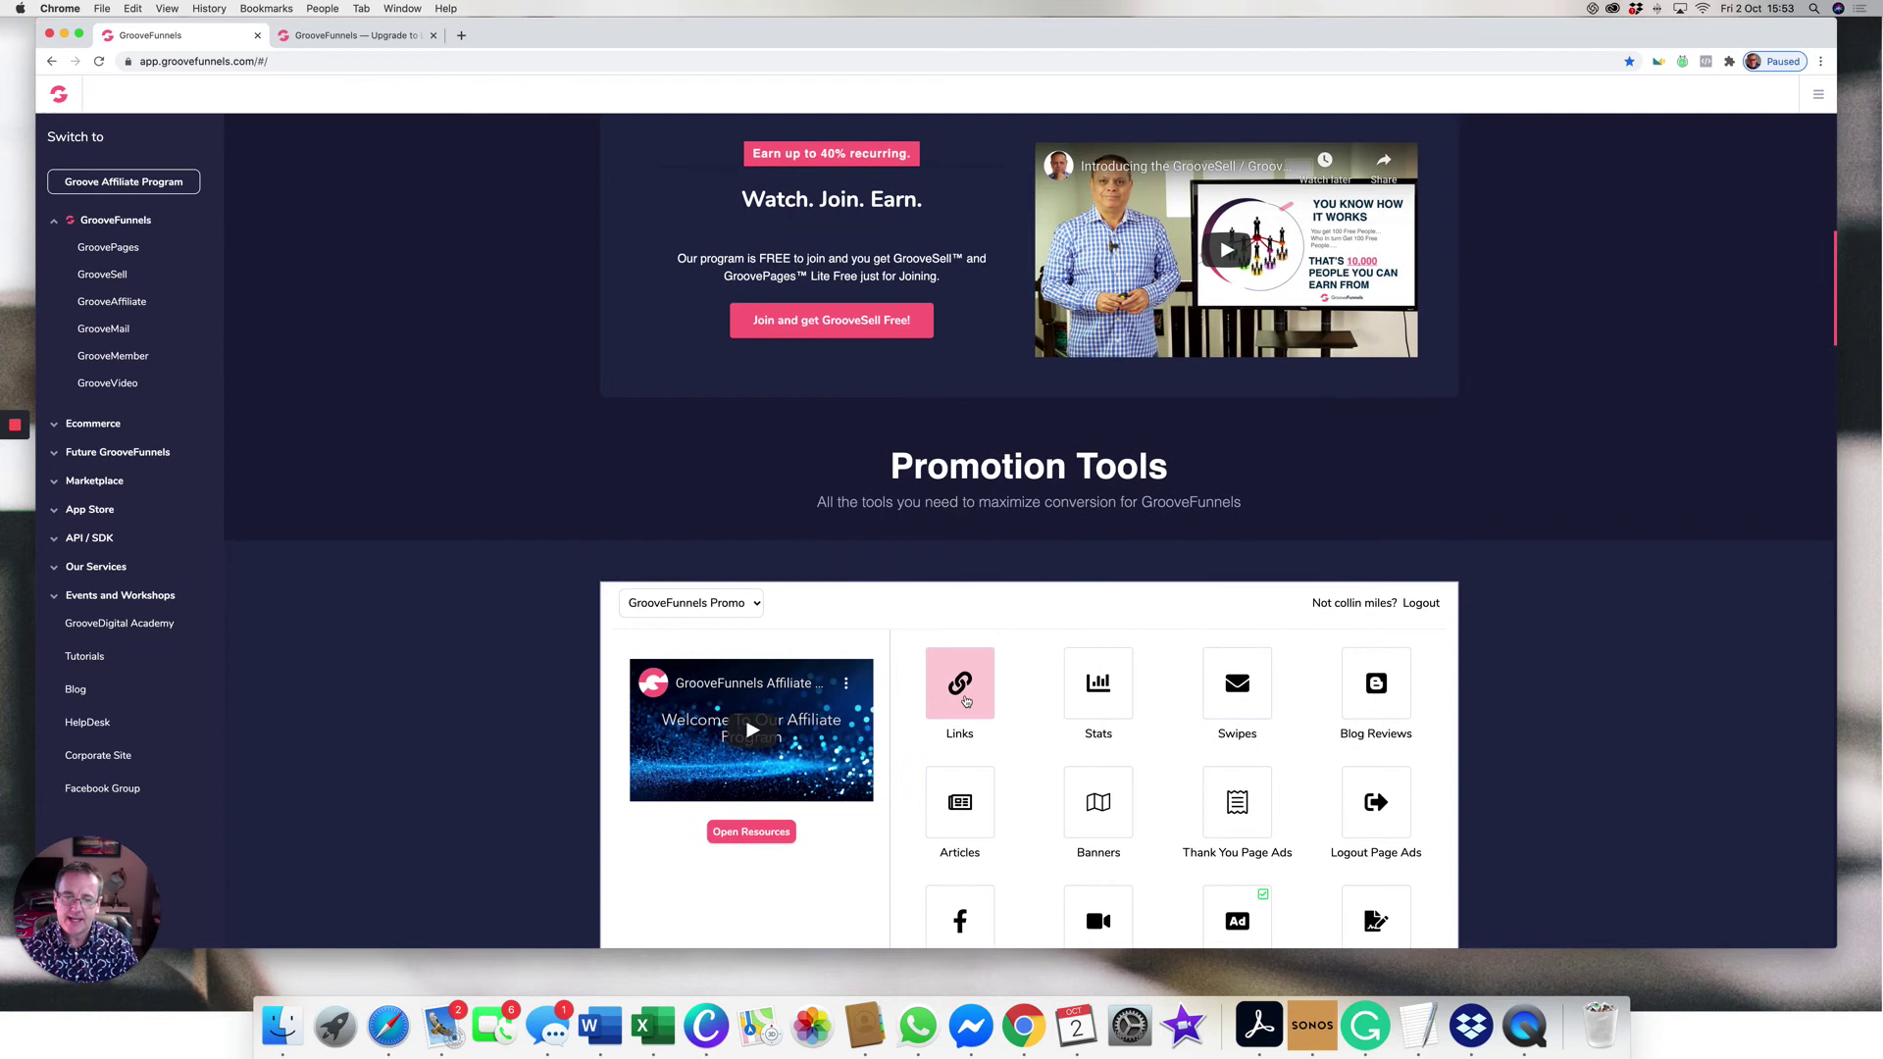
pyautogui.click(965, 702)
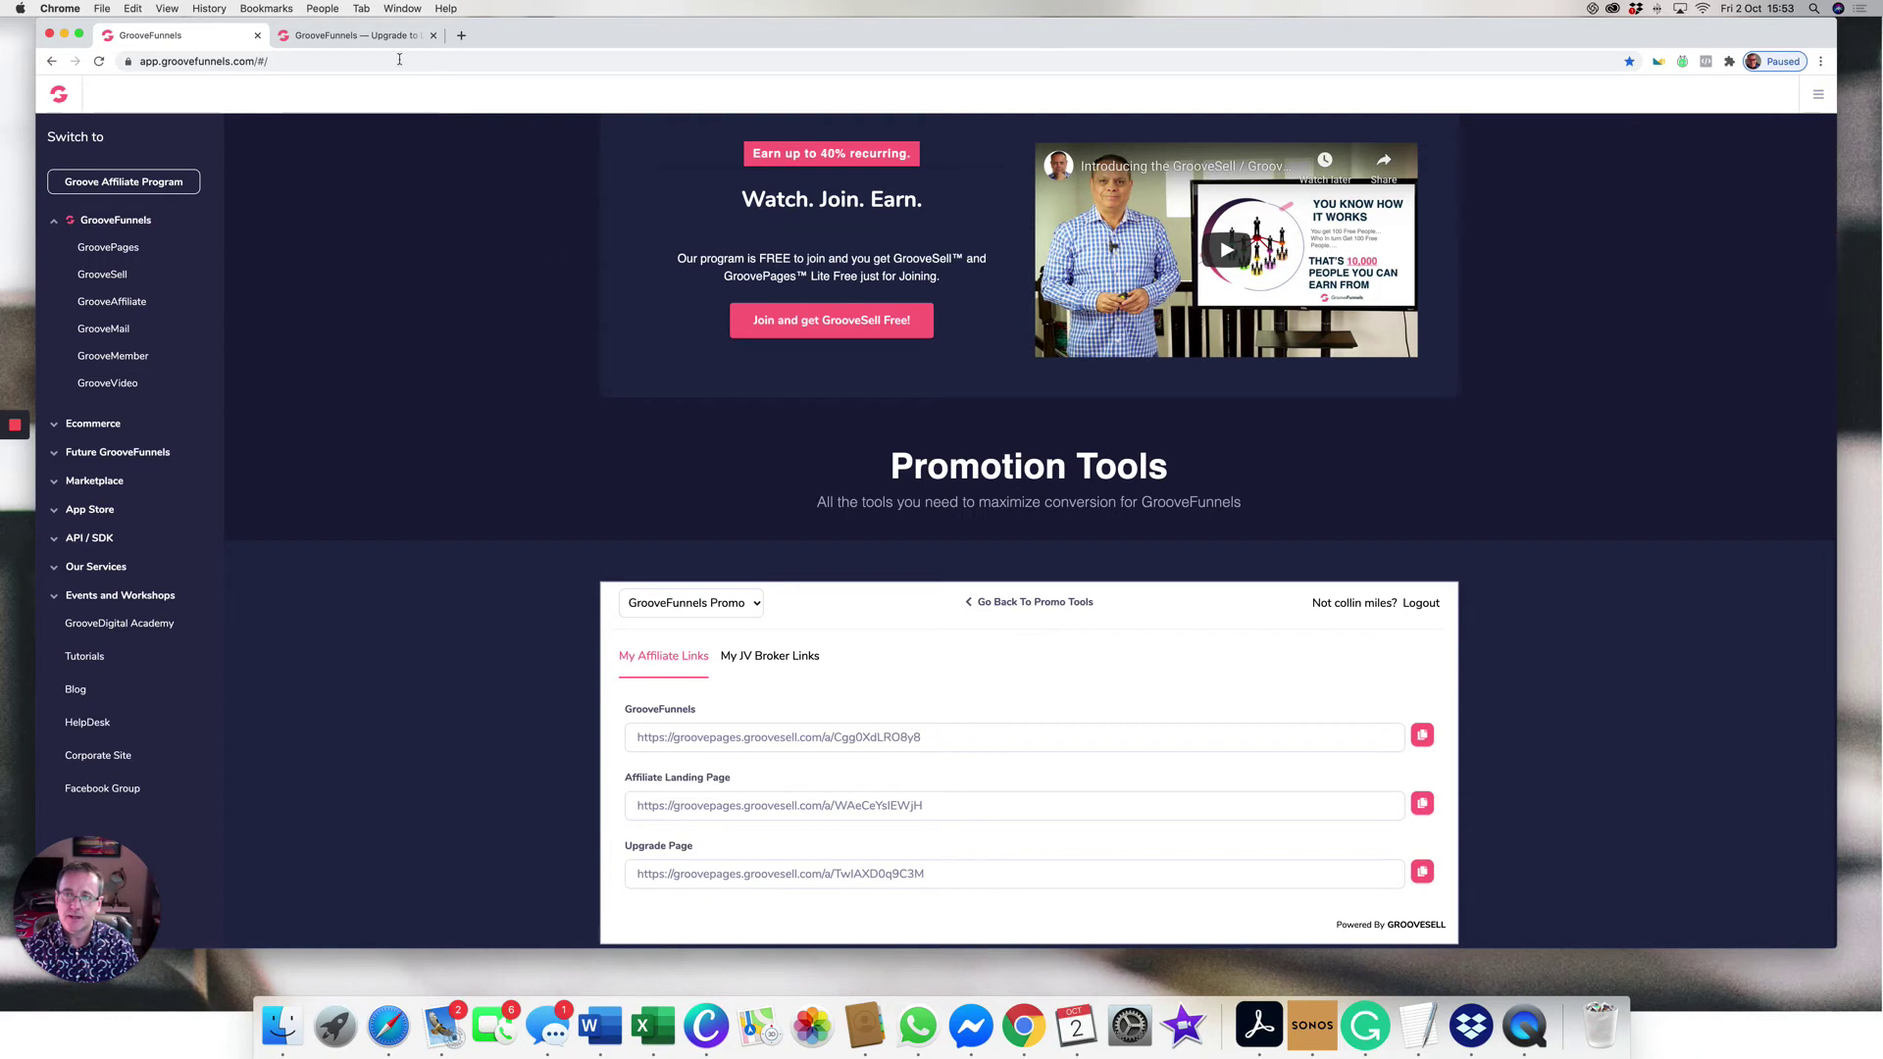
# Step: Load the showmefunnels.com Groove Funnels offer page in a new tab
pyautogui.click(461, 34)
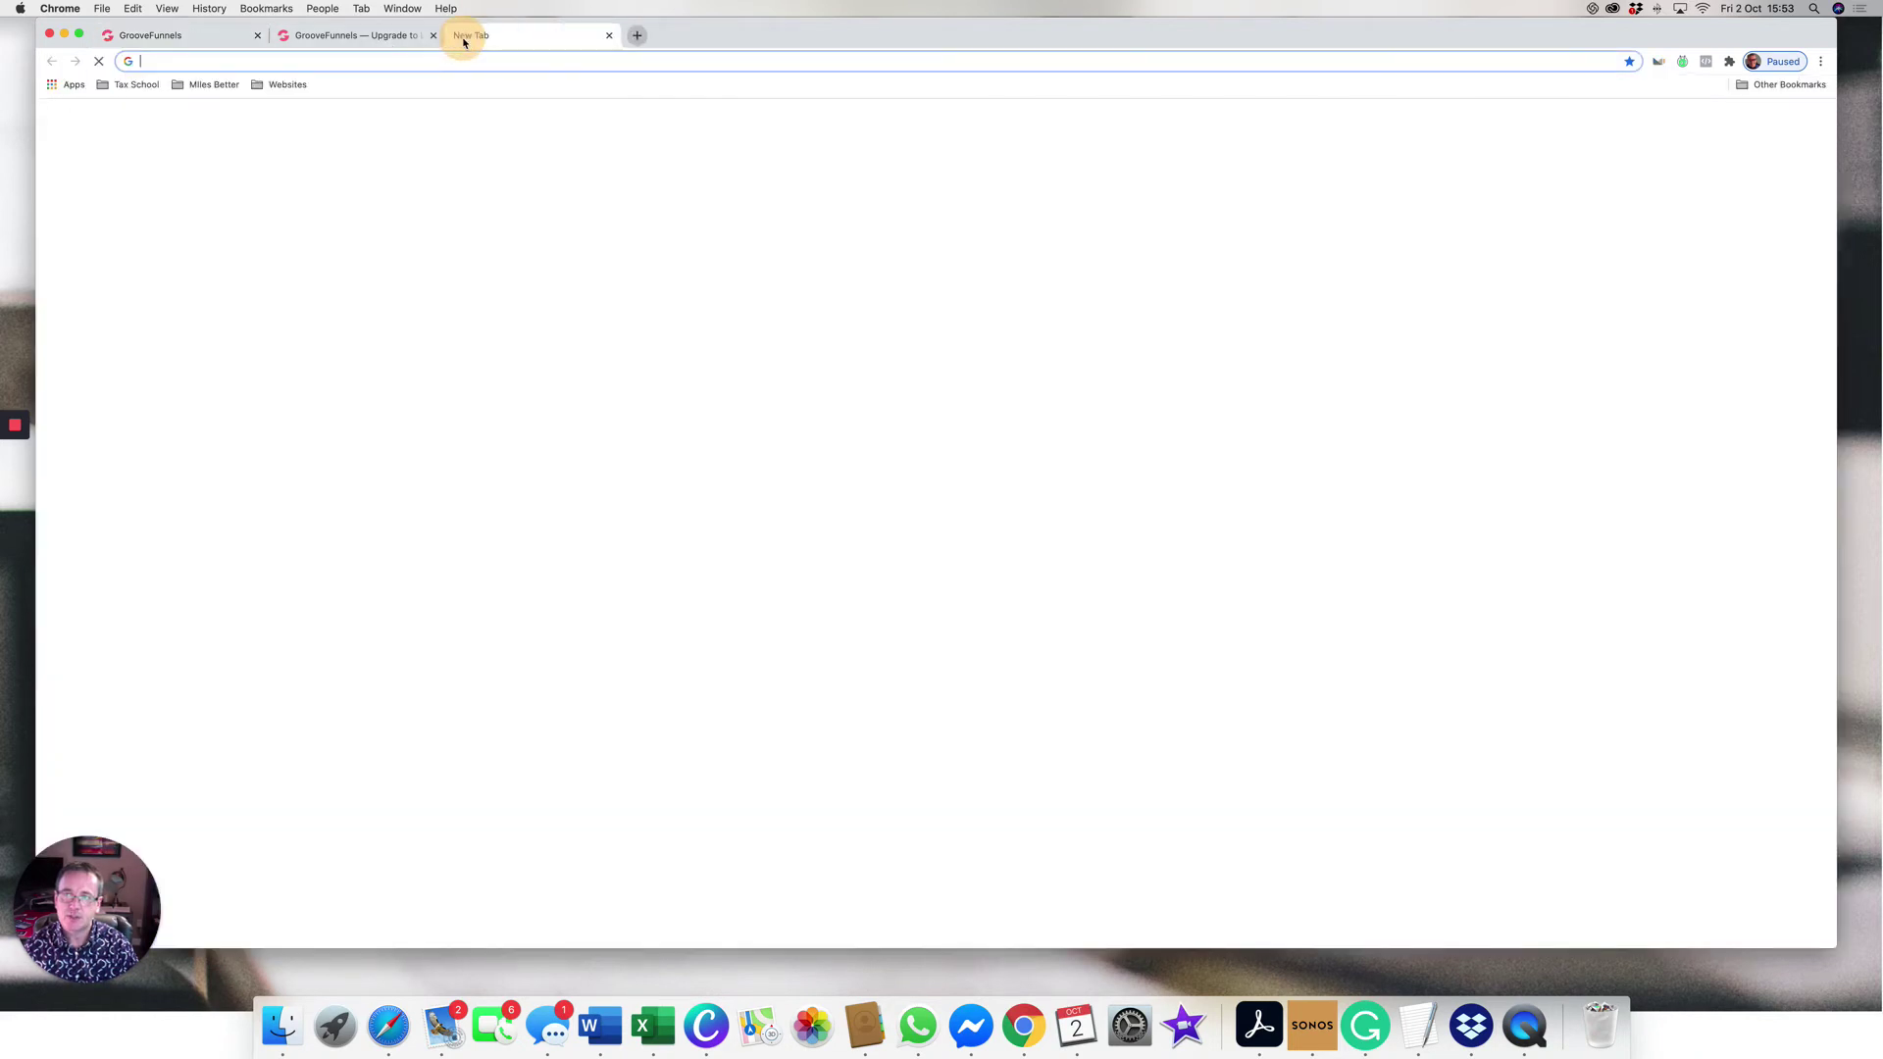
pyautogui.click(312, 65)
pyautogui.write('www.')
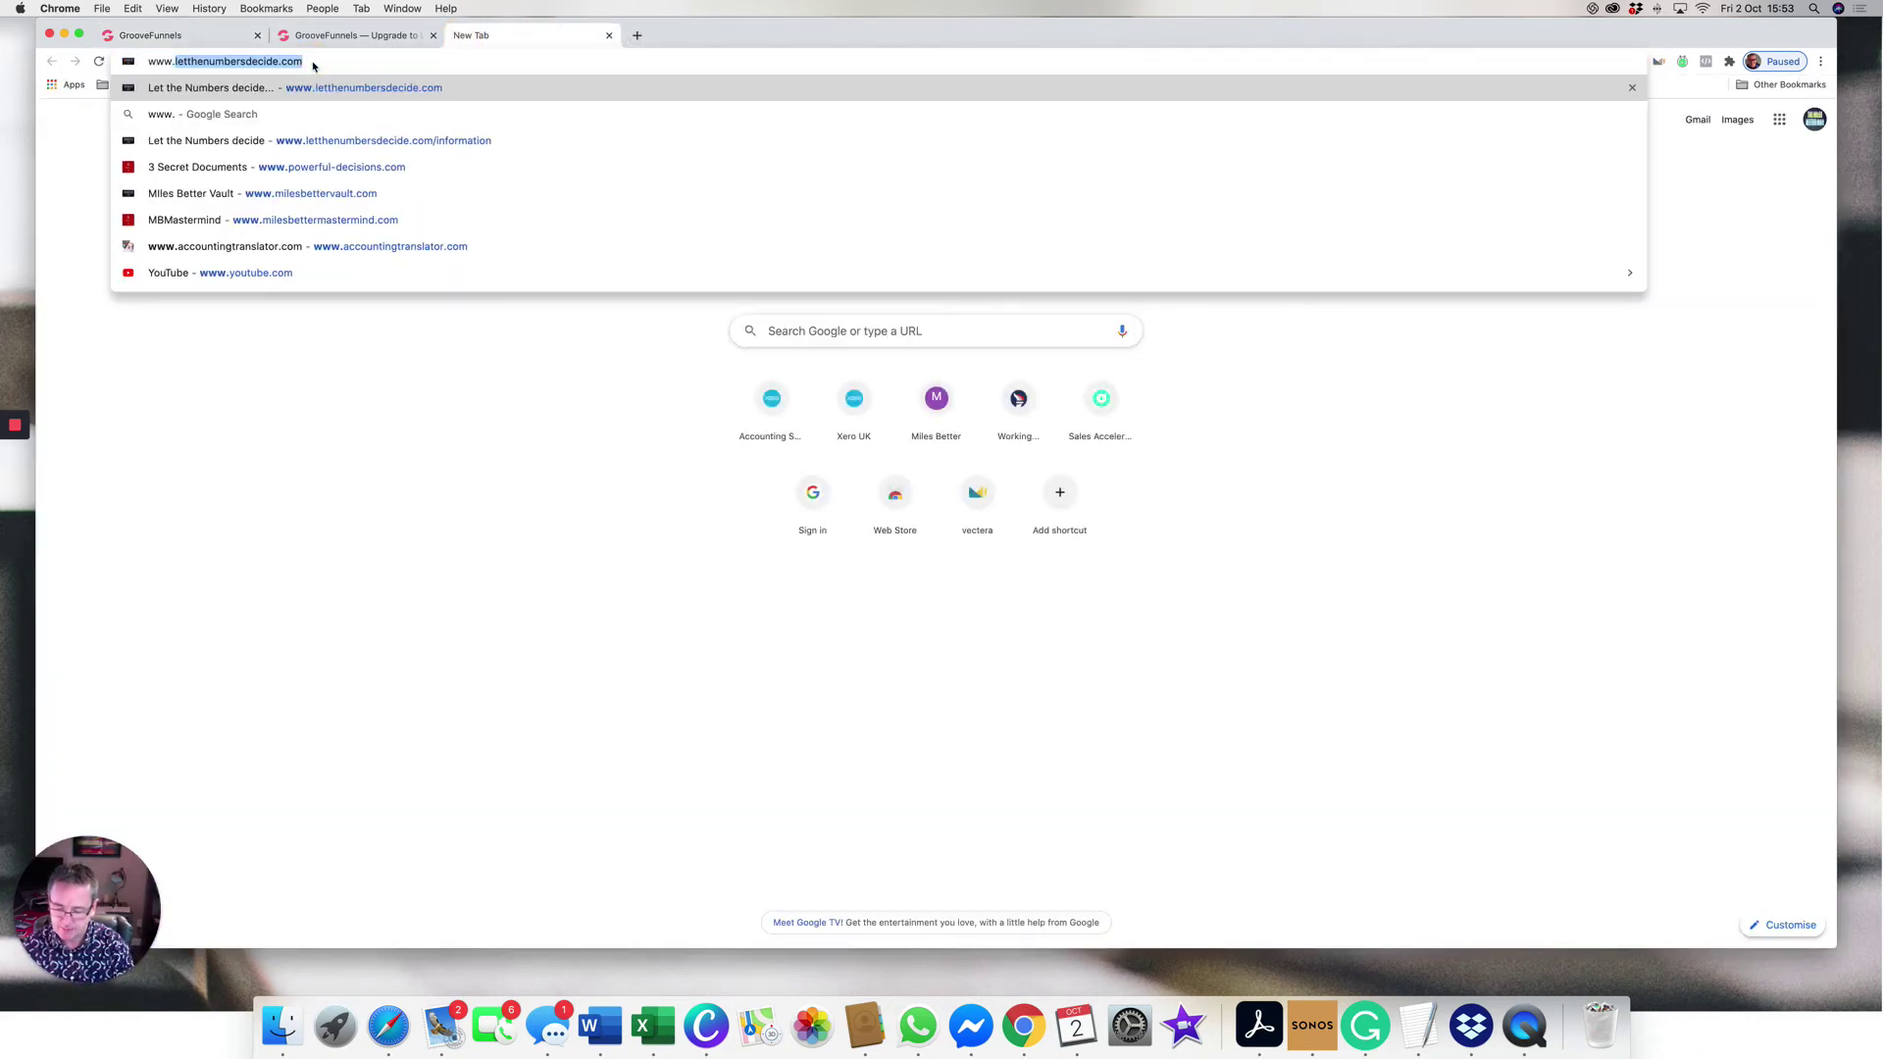
pyautogui.write('show')
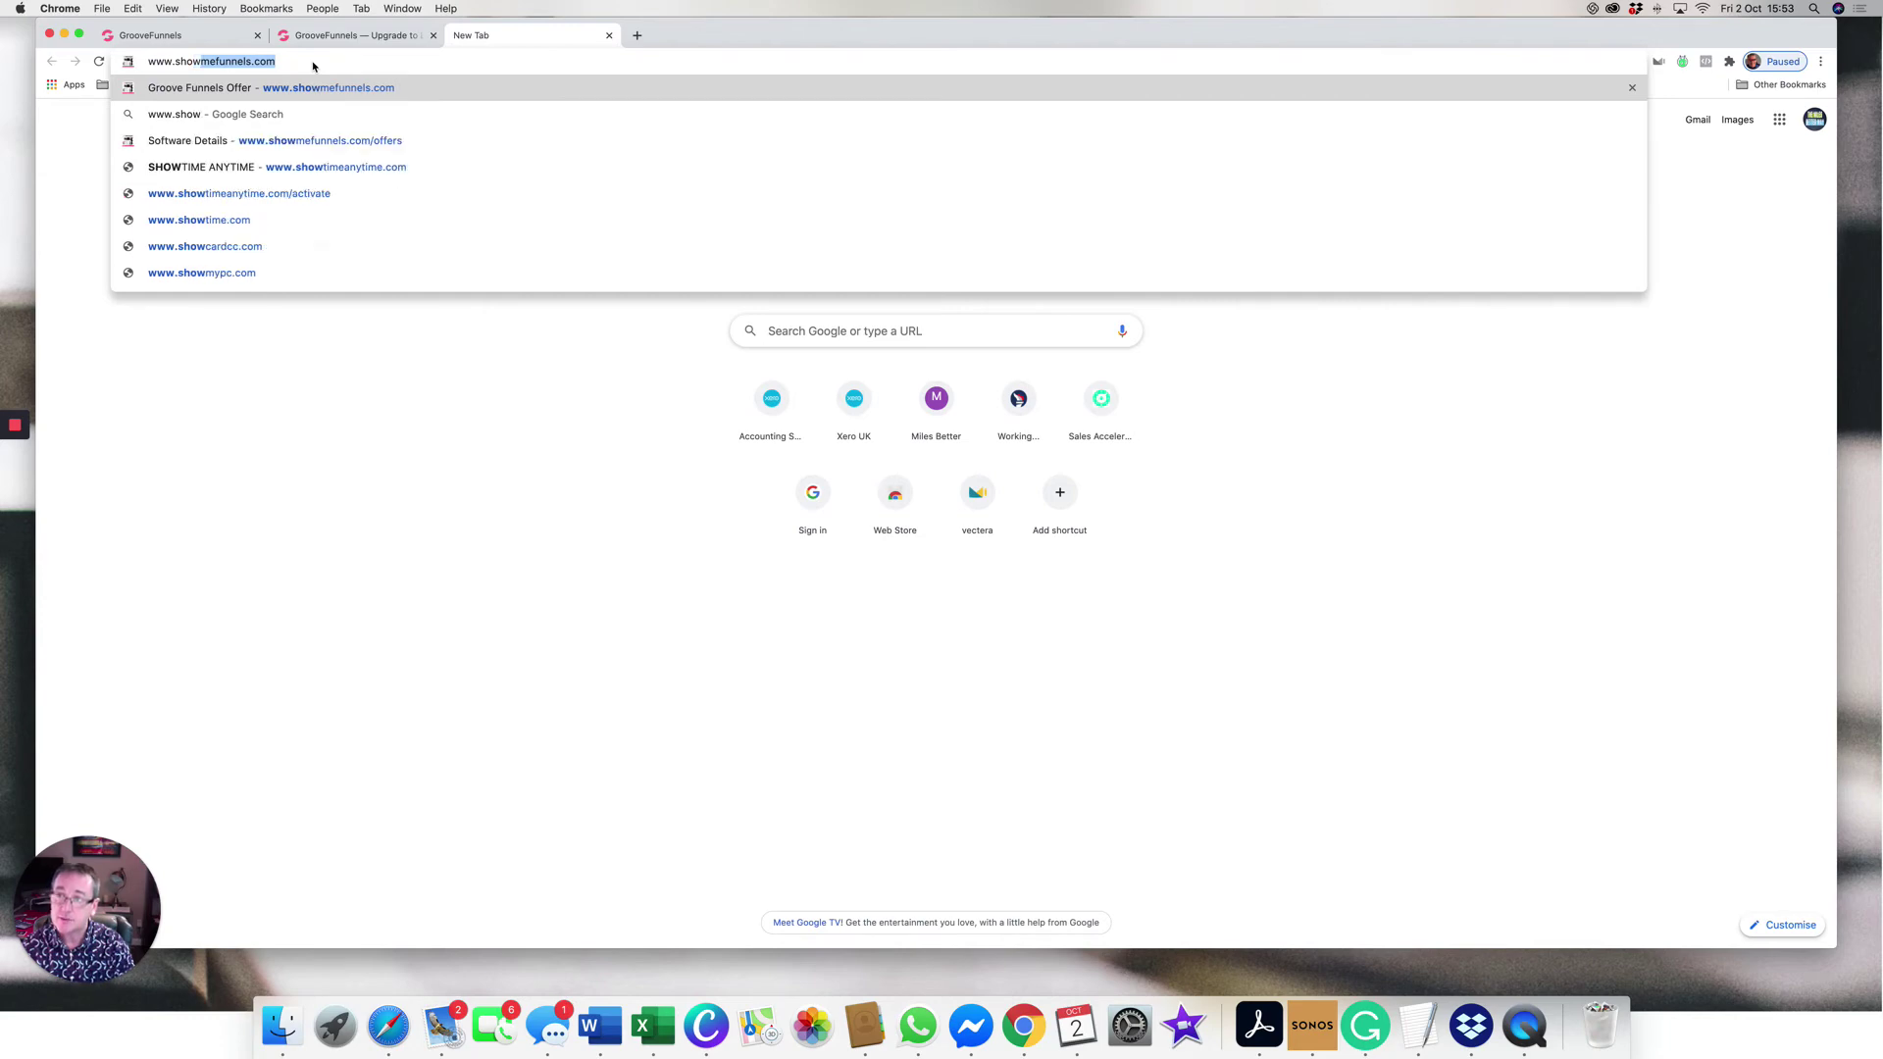
pyautogui.press('Return')
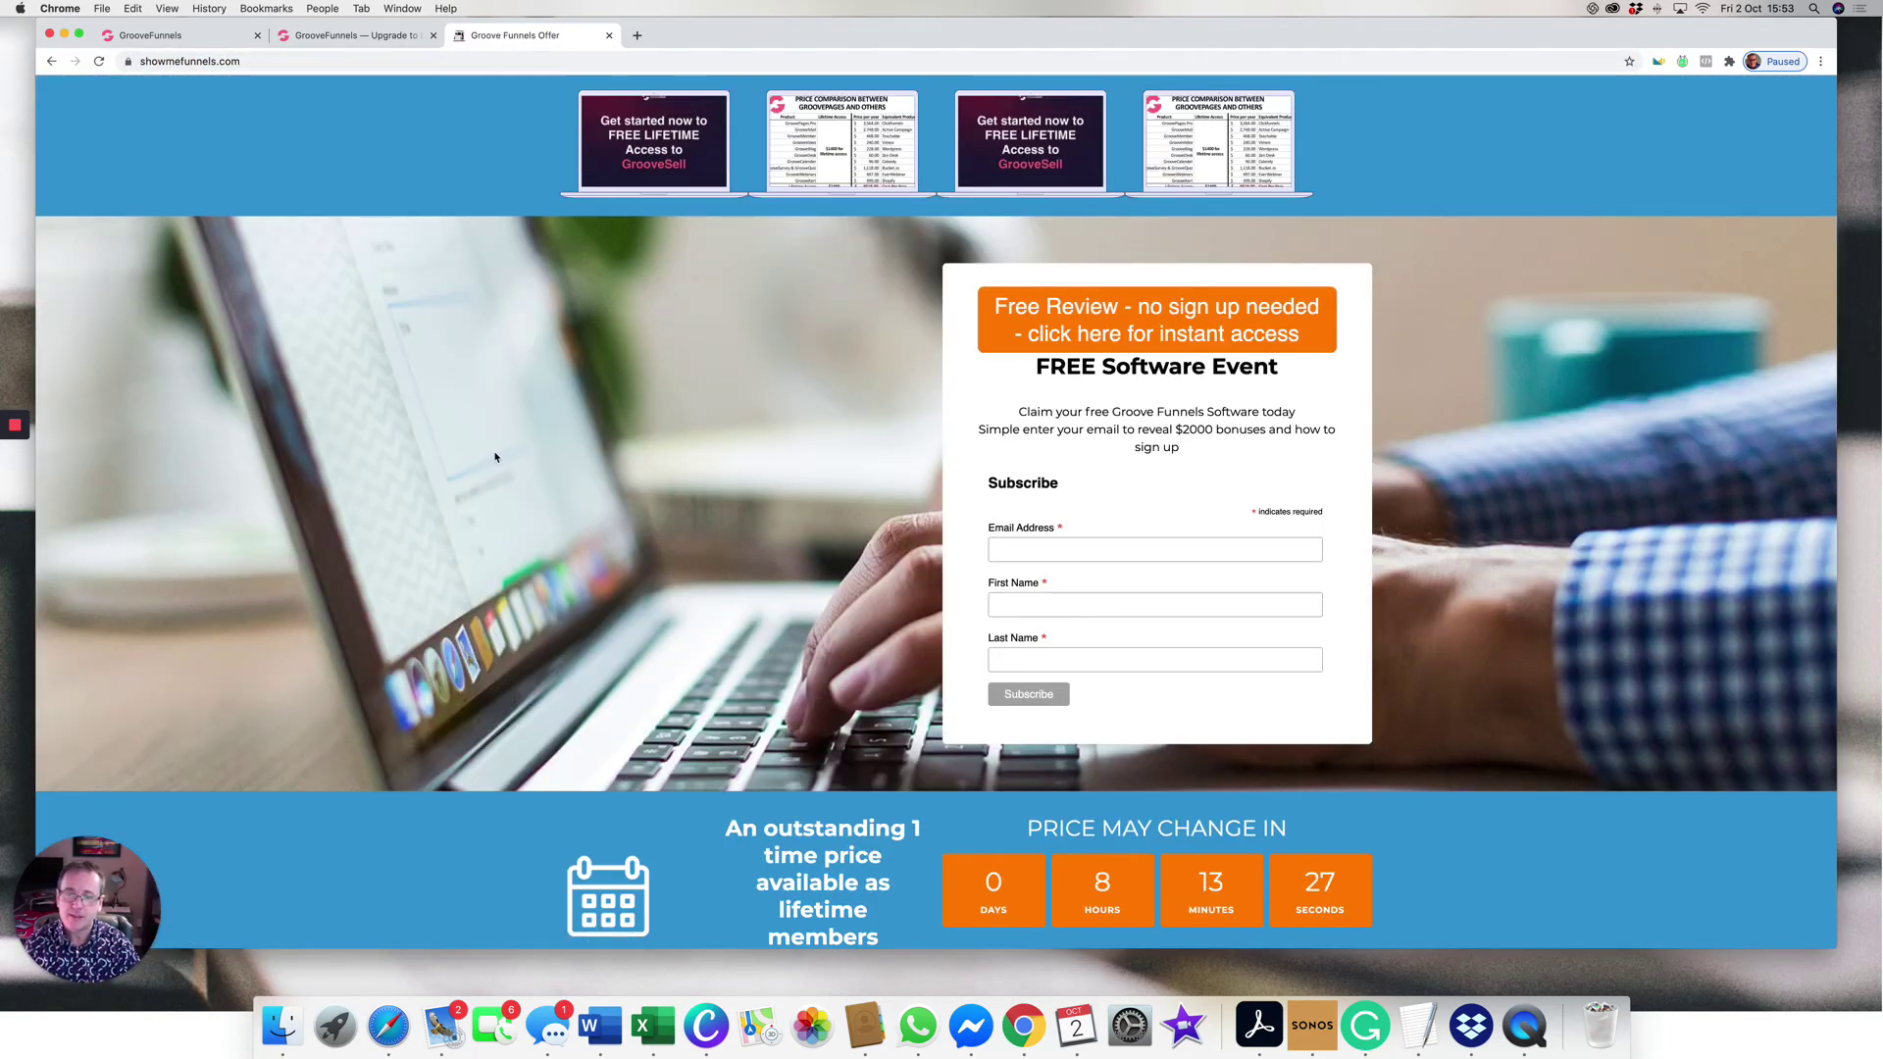
pyautogui.scroll(-5, 496, 457)
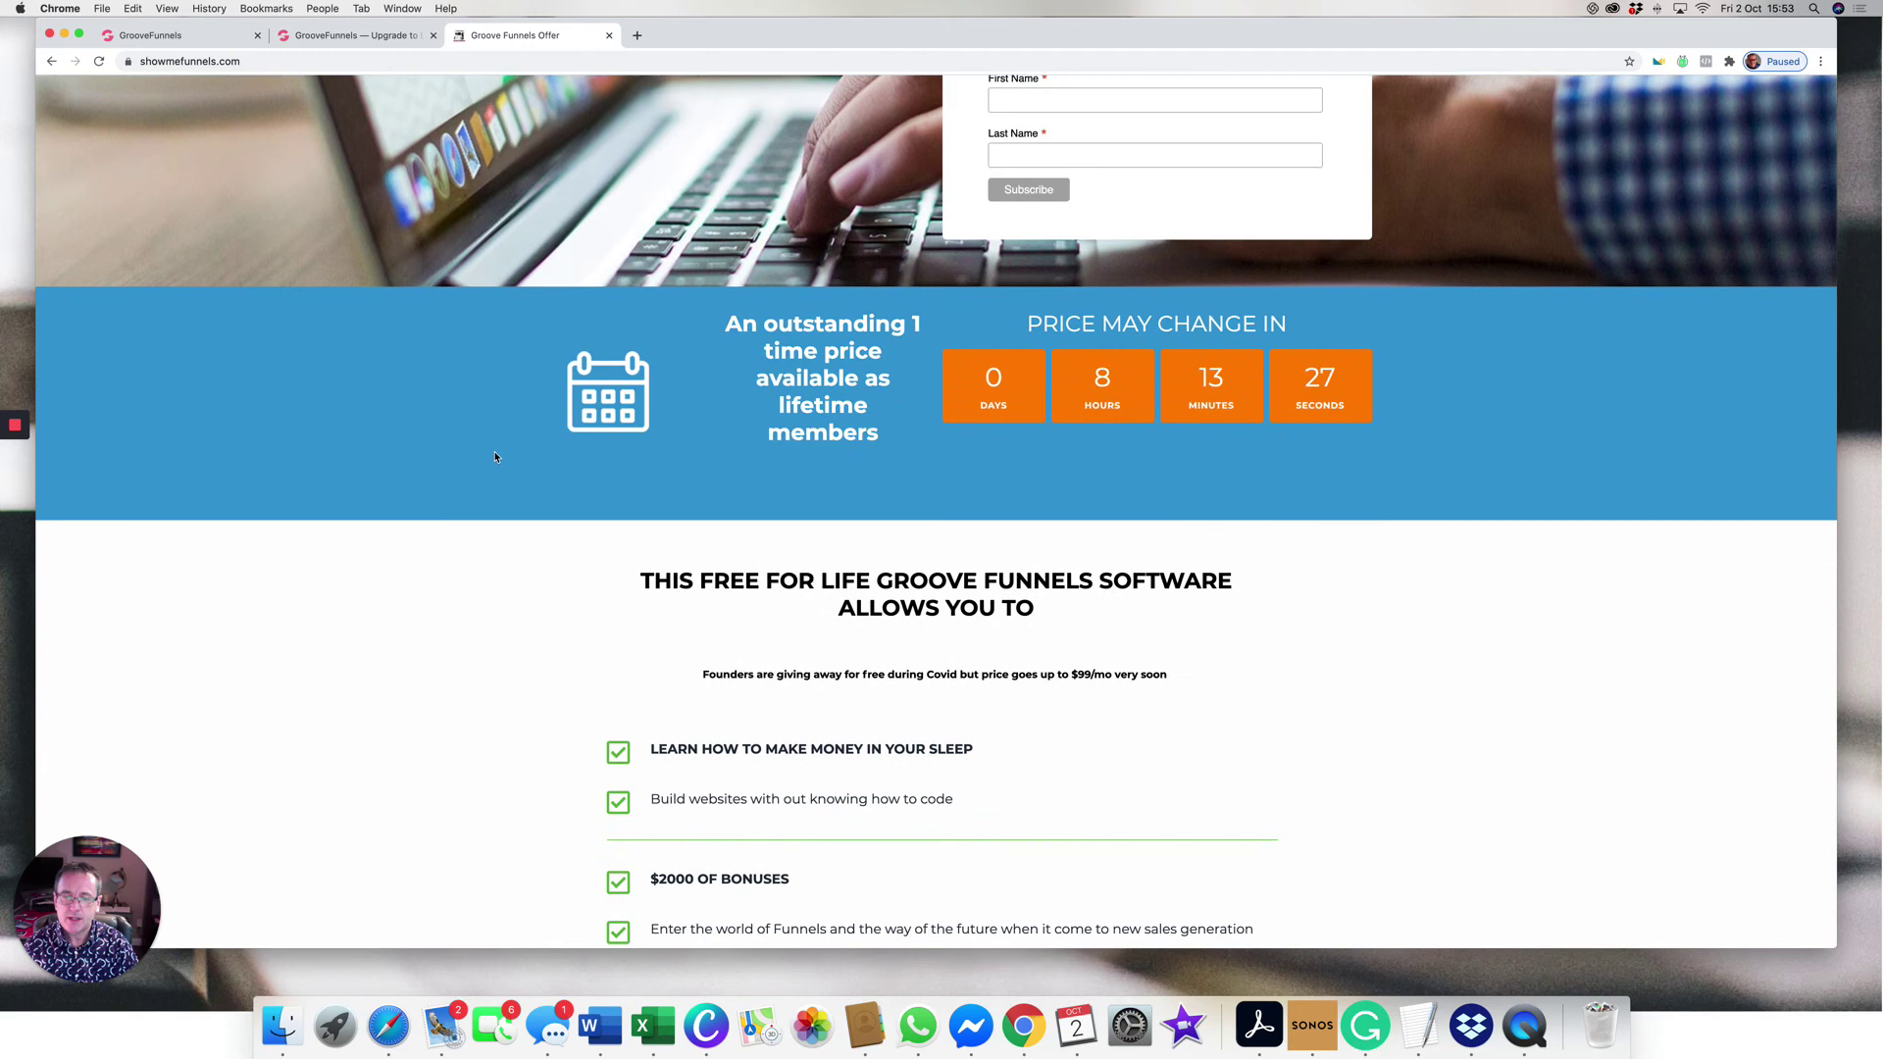
pyautogui.scroll(-2, 496, 458)
pyautogui.scroll(-2, 495, 458)
pyautogui.scroll(-1, 496, 458)
pyautogui.scroll(-2, 496, 458)
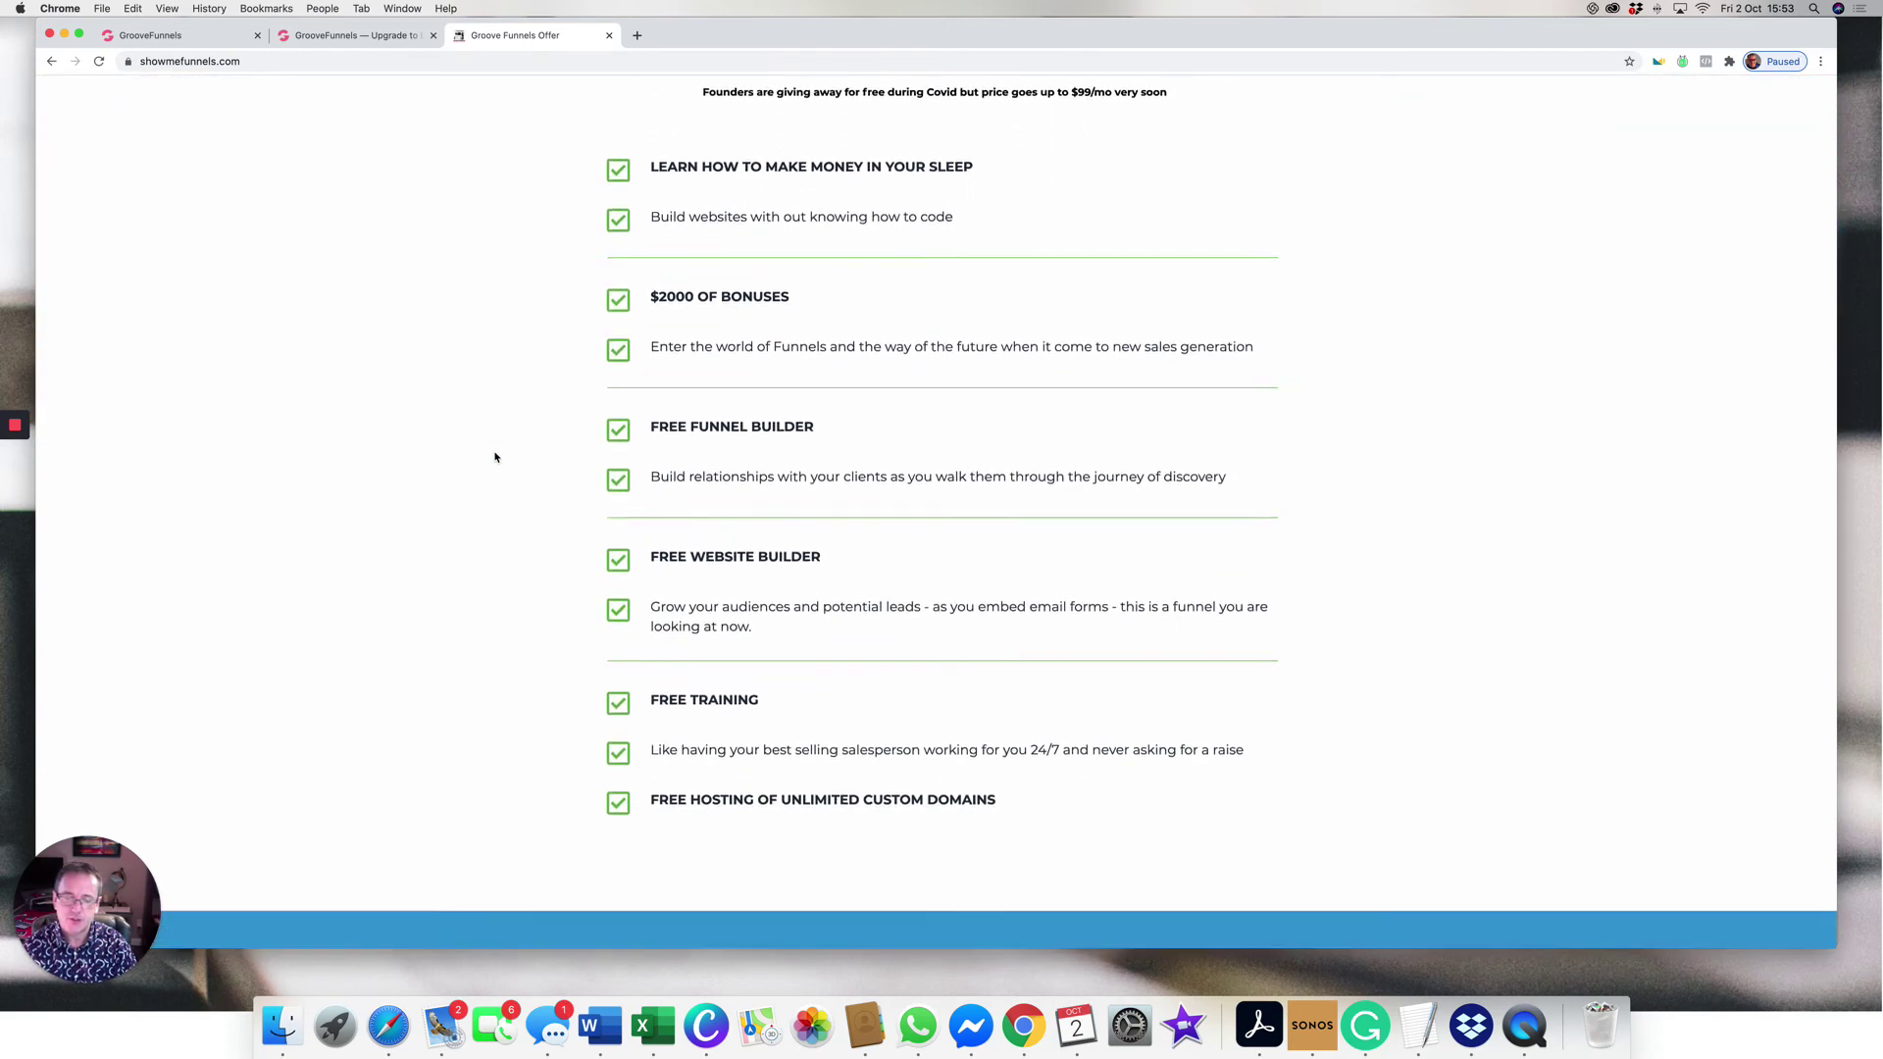
pyautogui.scroll(-2, 496, 458)
pyautogui.scroll(-2, 496, 458)
pyautogui.scroll(-2, 495, 458)
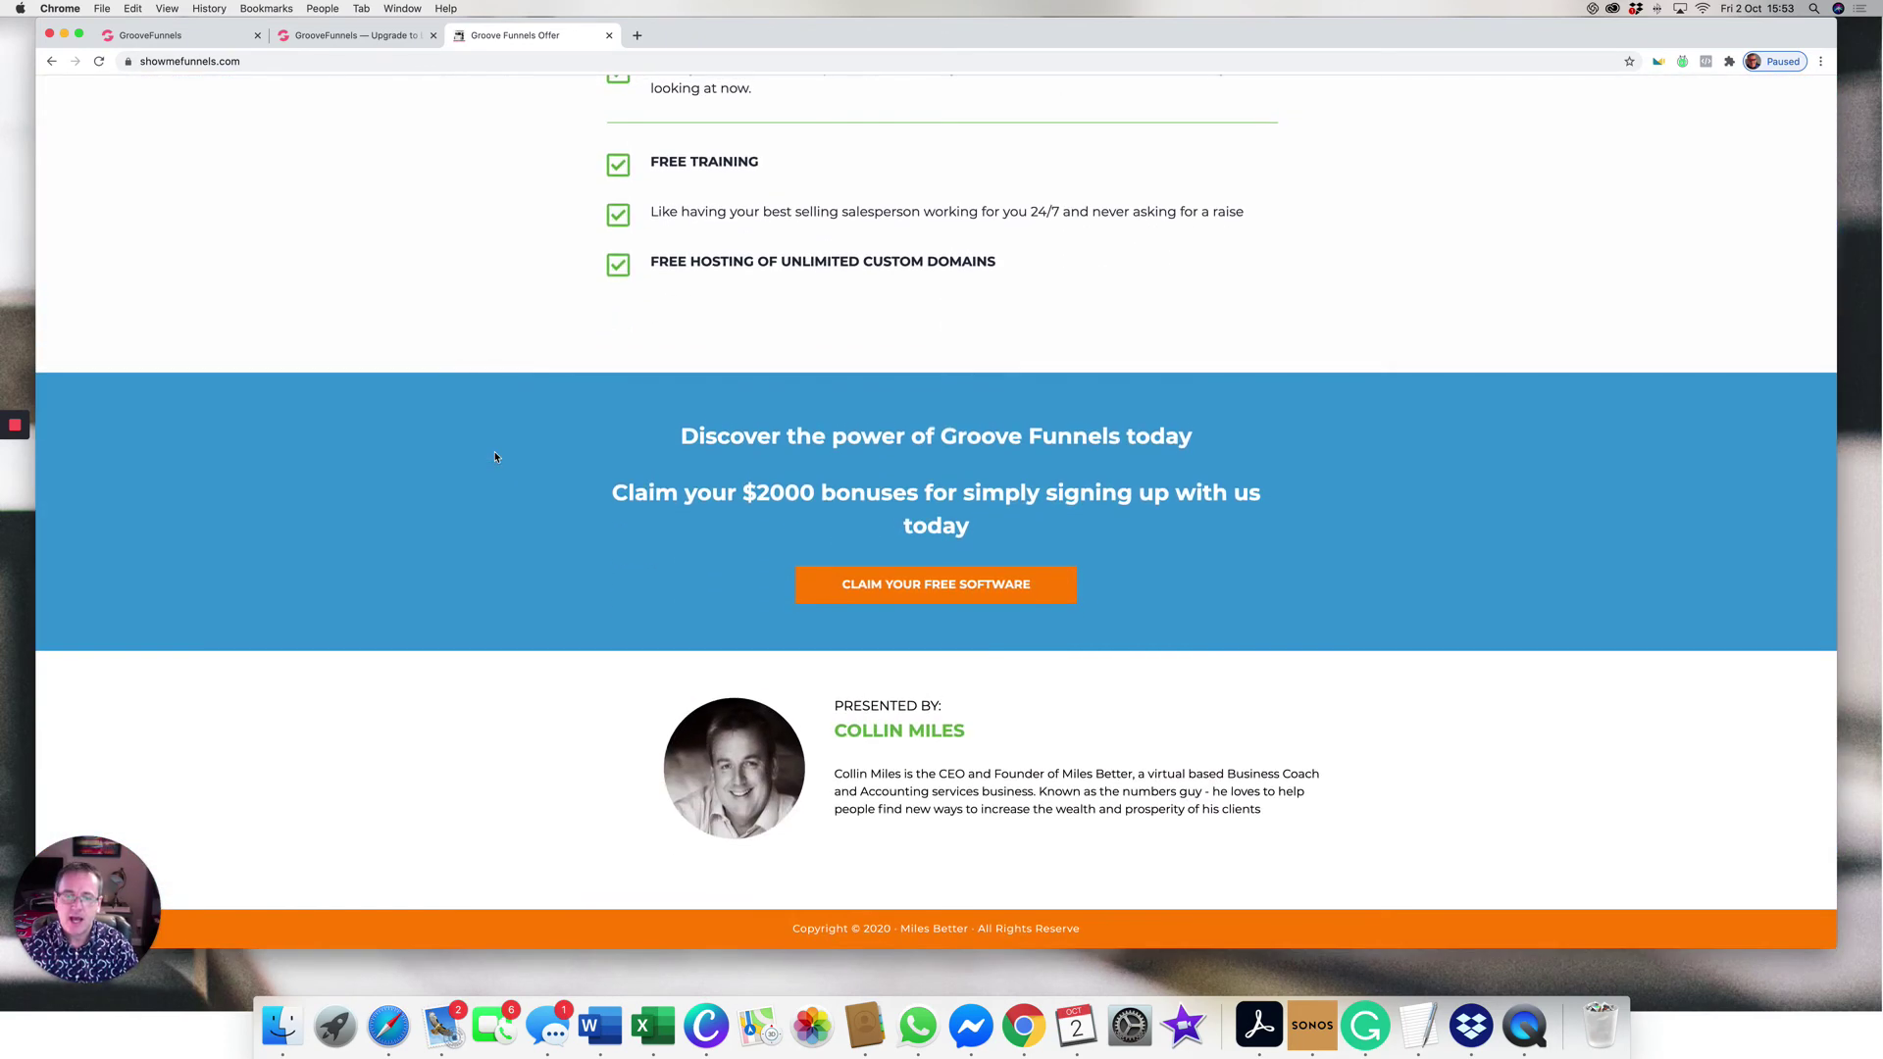
pyautogui.scroll(1, 826, 510)
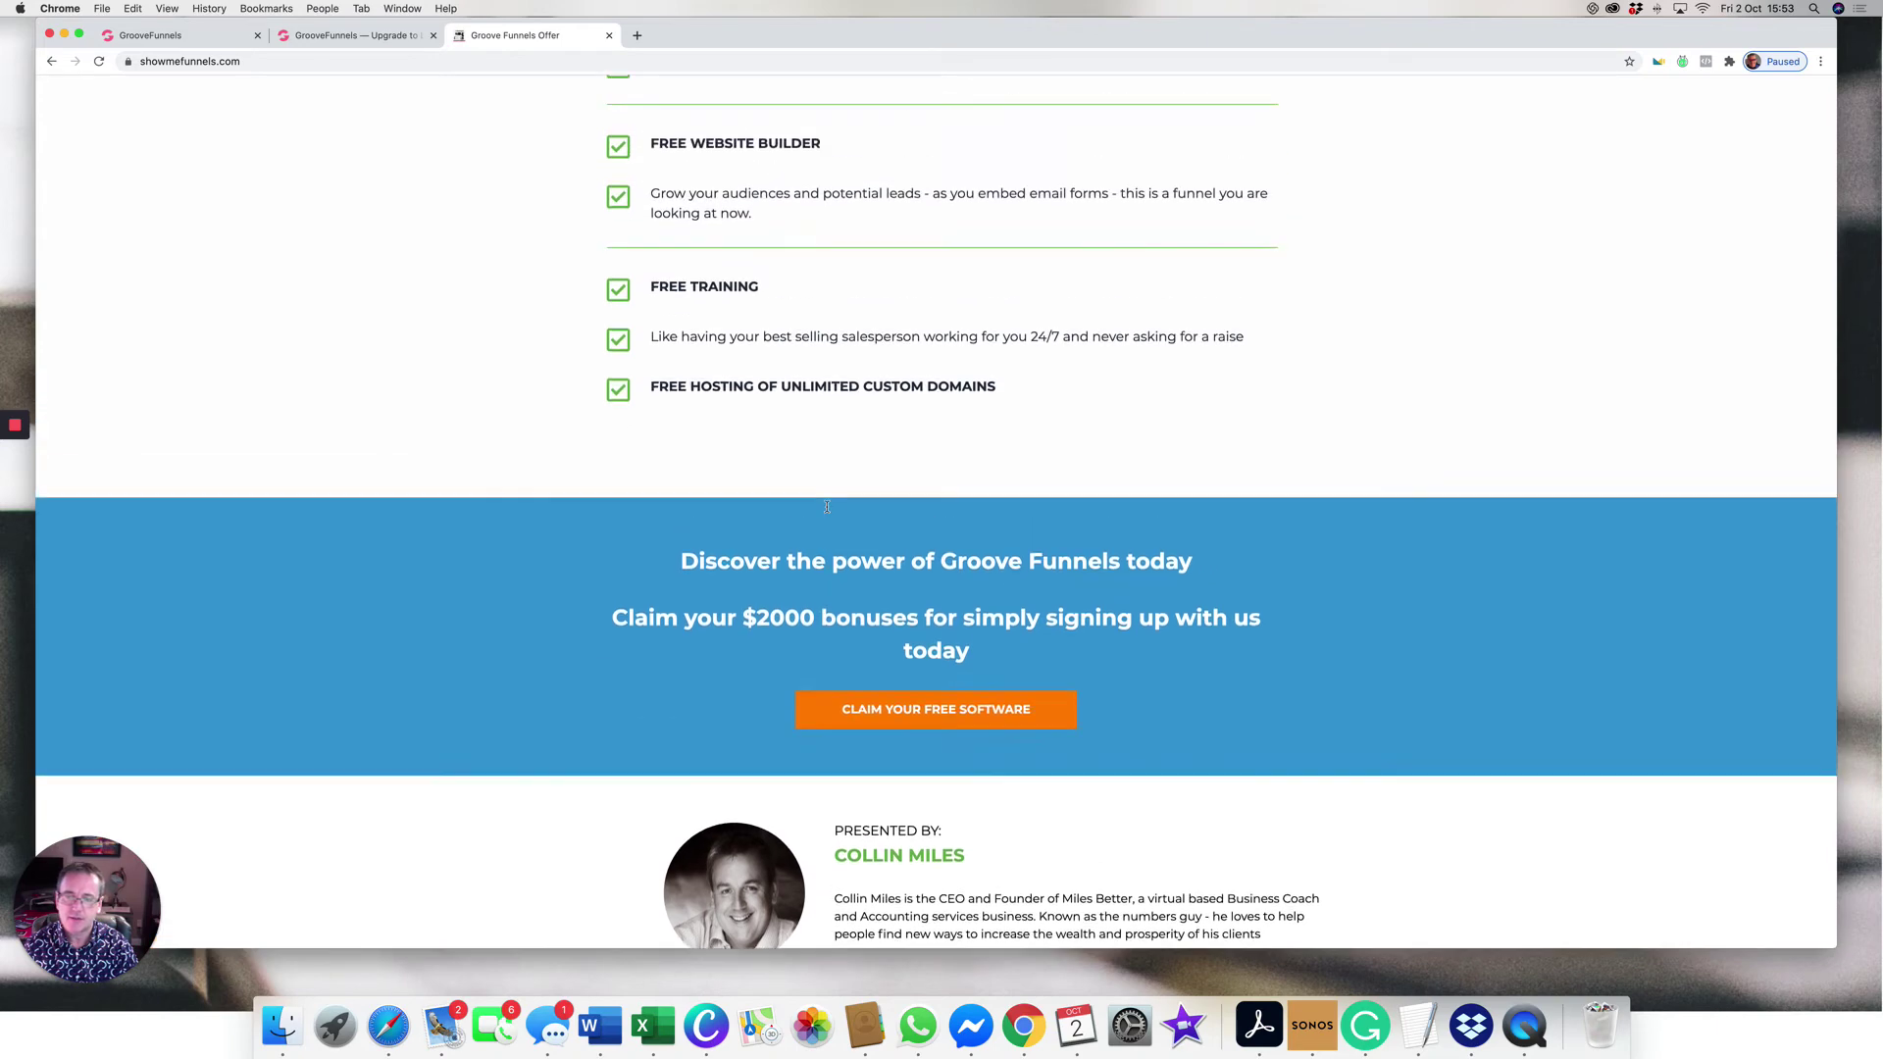
pyautogui.scroll(3, 827, 509)
pyautogui.scroll(3, 826, 511)
pyautogui.scroll(3, 826, 511)
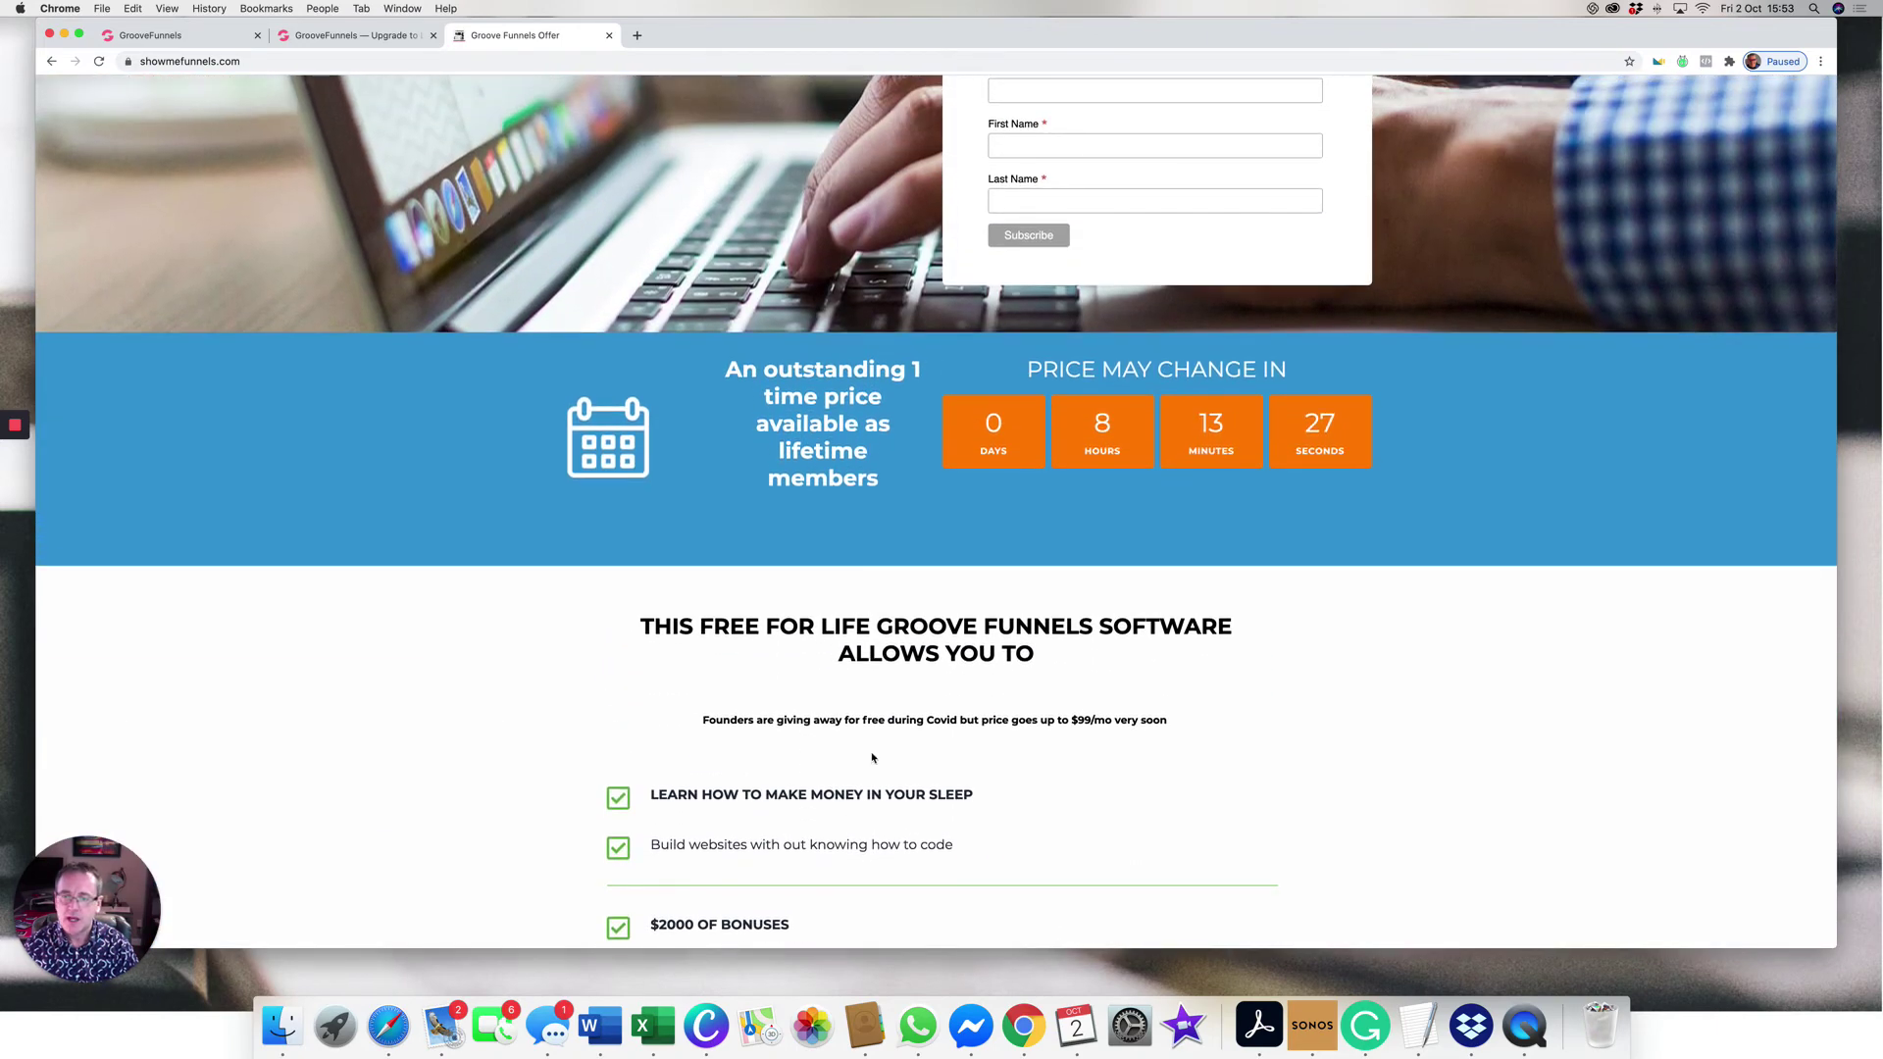
pyautogui.scroll(-1, 872, 757)
pyautogui.scroll(-2, 873, 758)
pyautogui.scroll(-1, 872, 758)
pyautogui.scroll(-2, 872, 757)
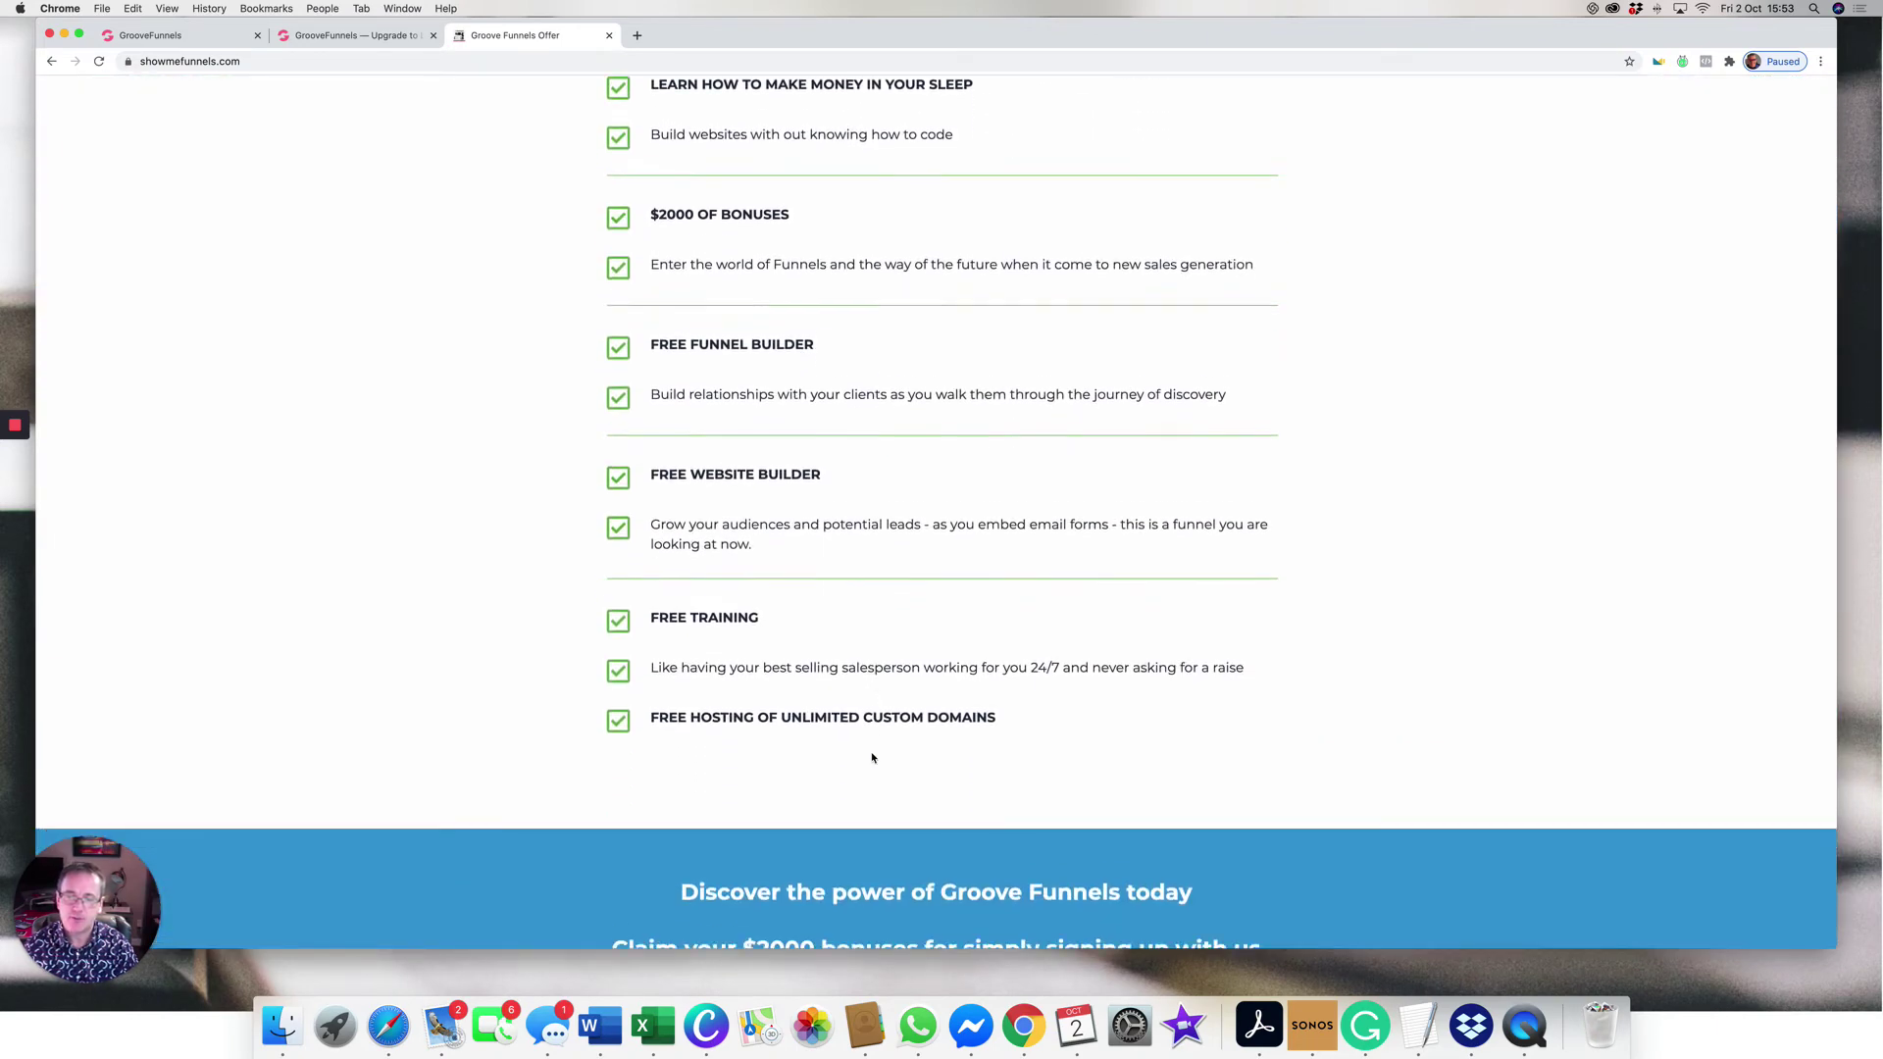
pyautogui.scroll(3, 872, 757)
pyautogui.scroll(2, 872, 758)
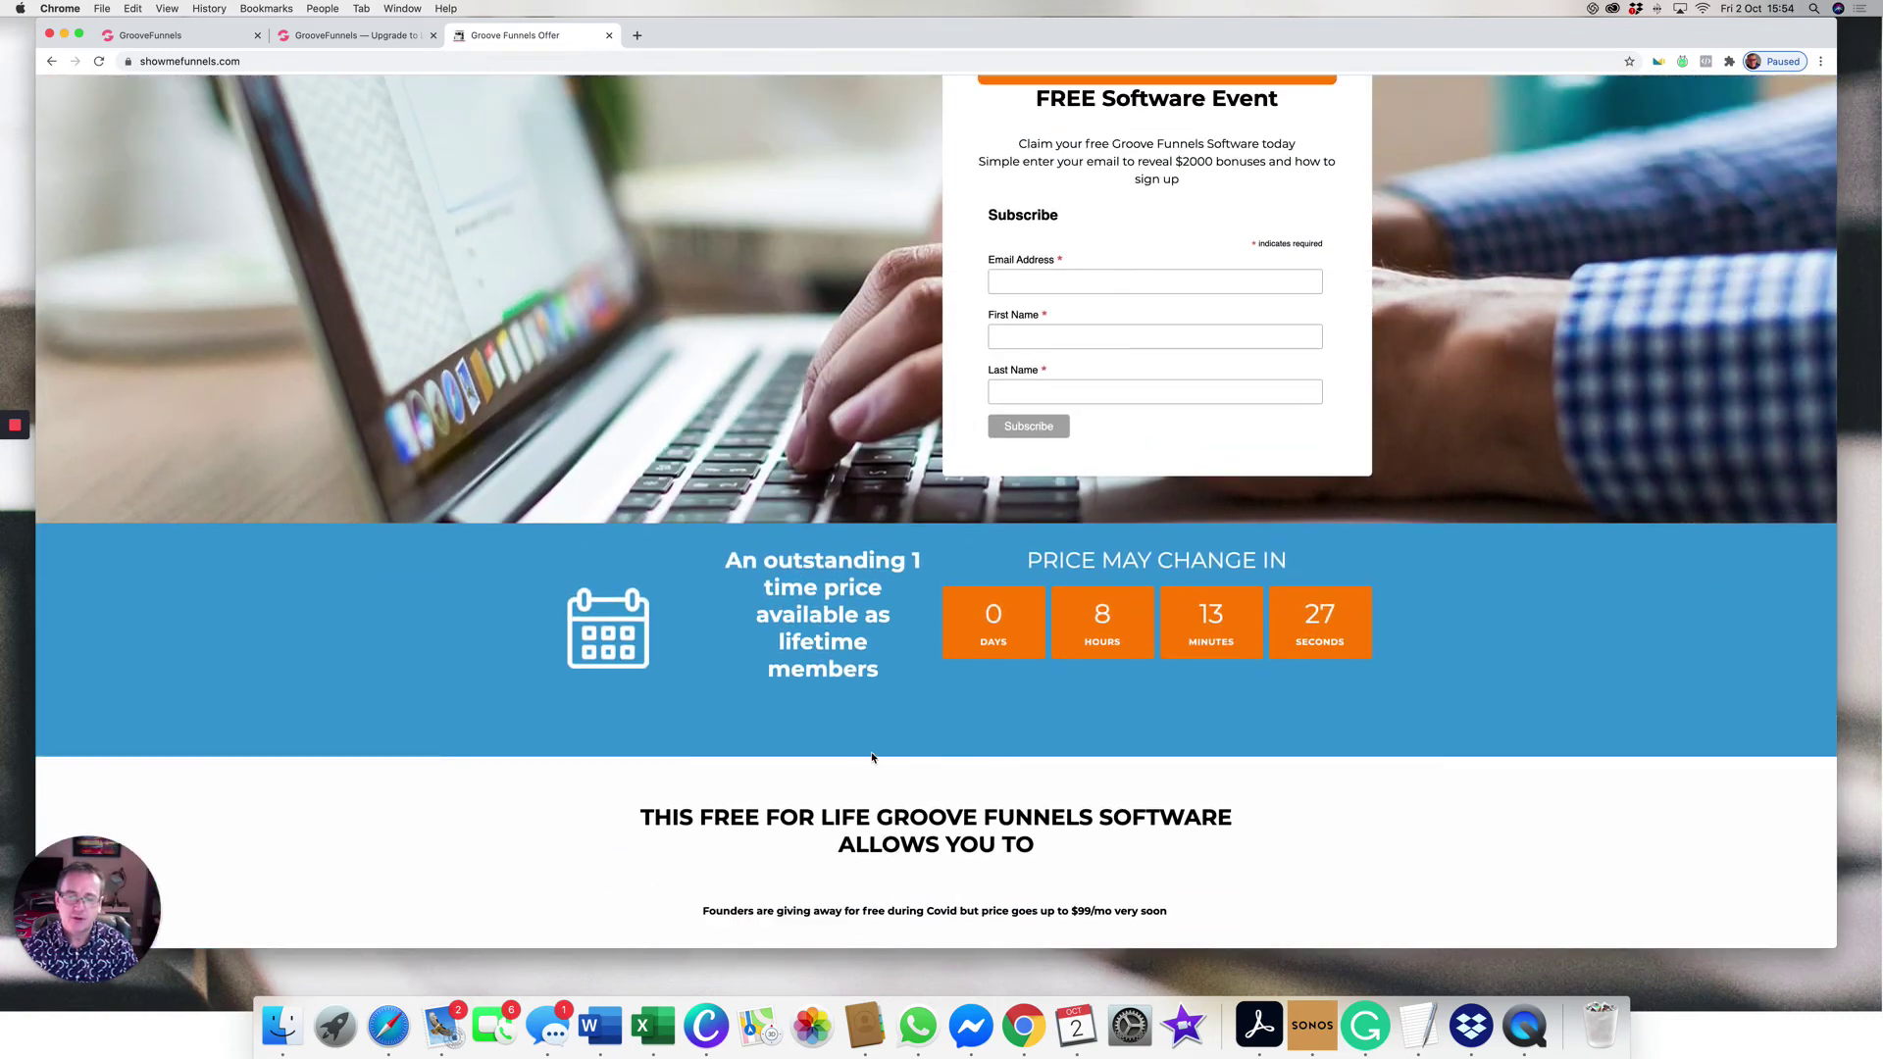
pyautogui.scroll(1, 873, 758)
pyautogui.scroll(1, 870, 752)
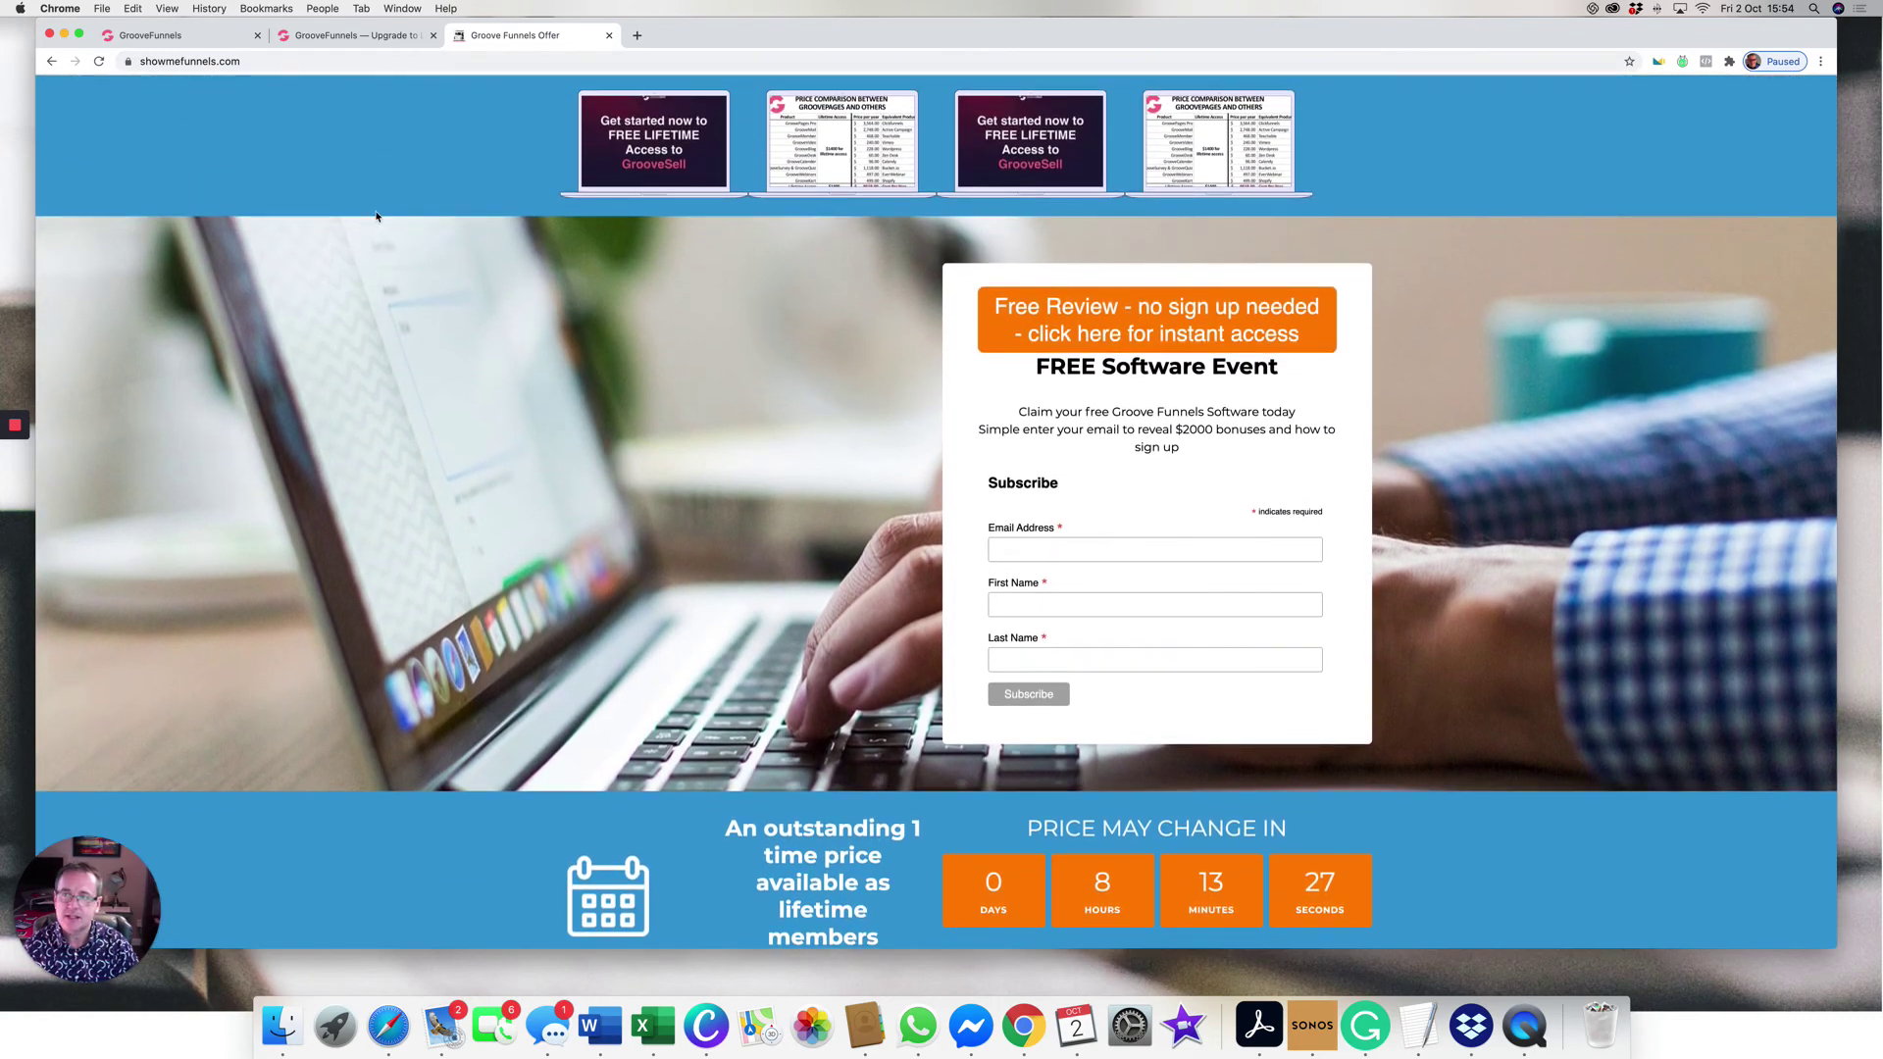
pyautogui.click(242, 60)
pyautogui.doubleClick(253, 61)
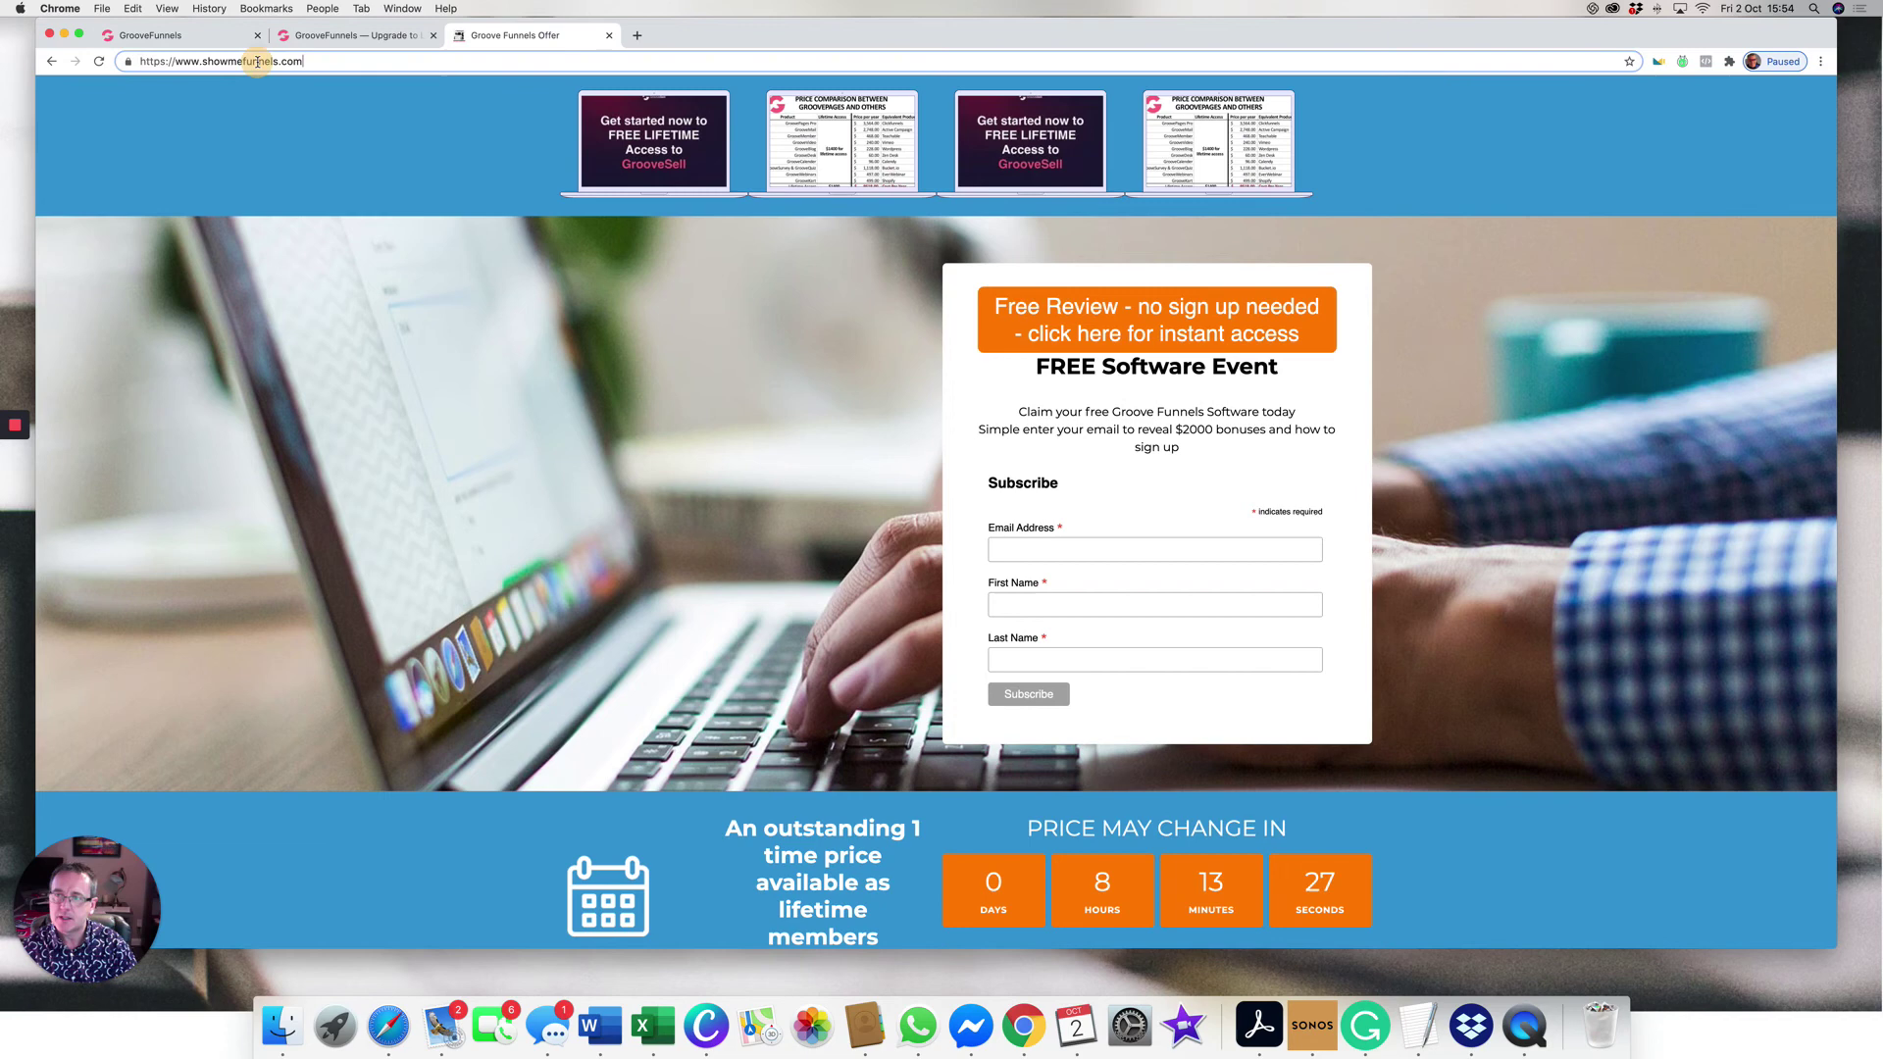
pyautogui.write('off')
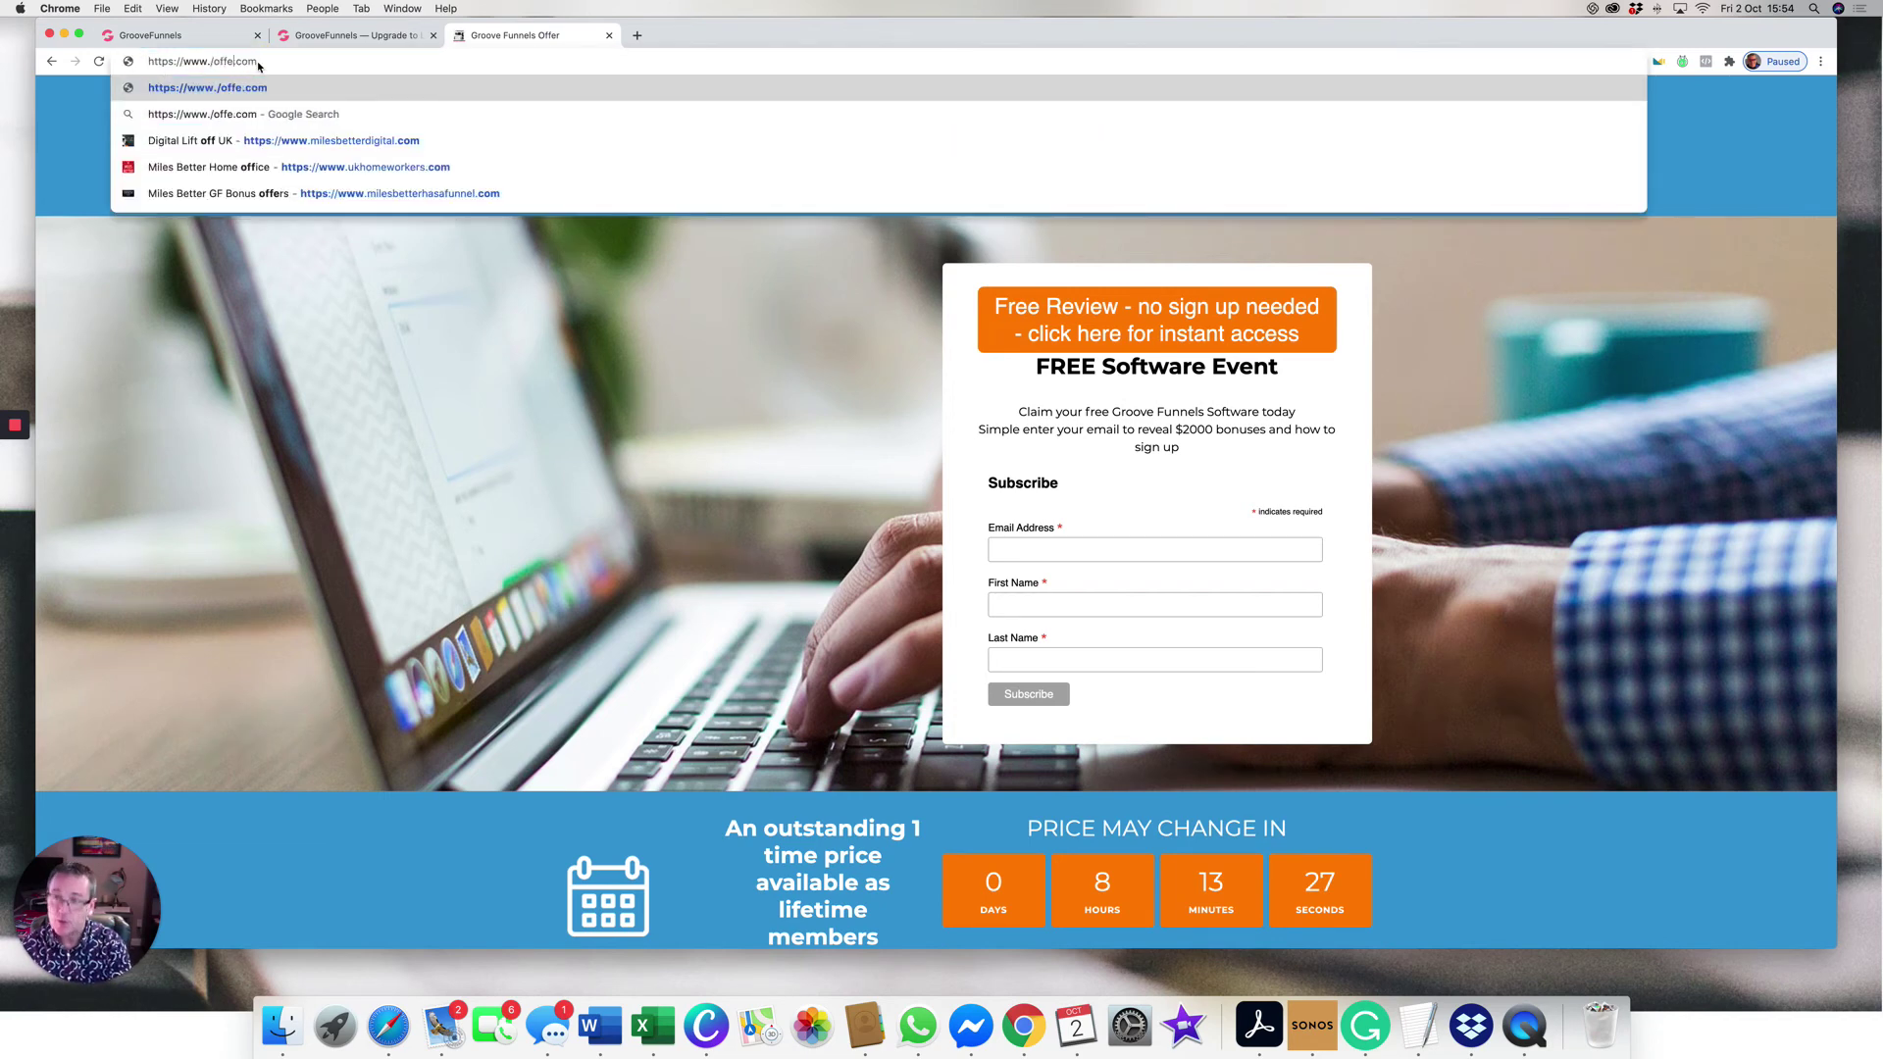
pyautogui.write('ers')
pyautogui.press('BackSpace')
pyautogui.press('BackSpace')
pyautogui.press('BackSpace')
pyautogui.press('BackSpace')
pyautogui.press('BackSpace')
pyautogui.press('BackSpace')
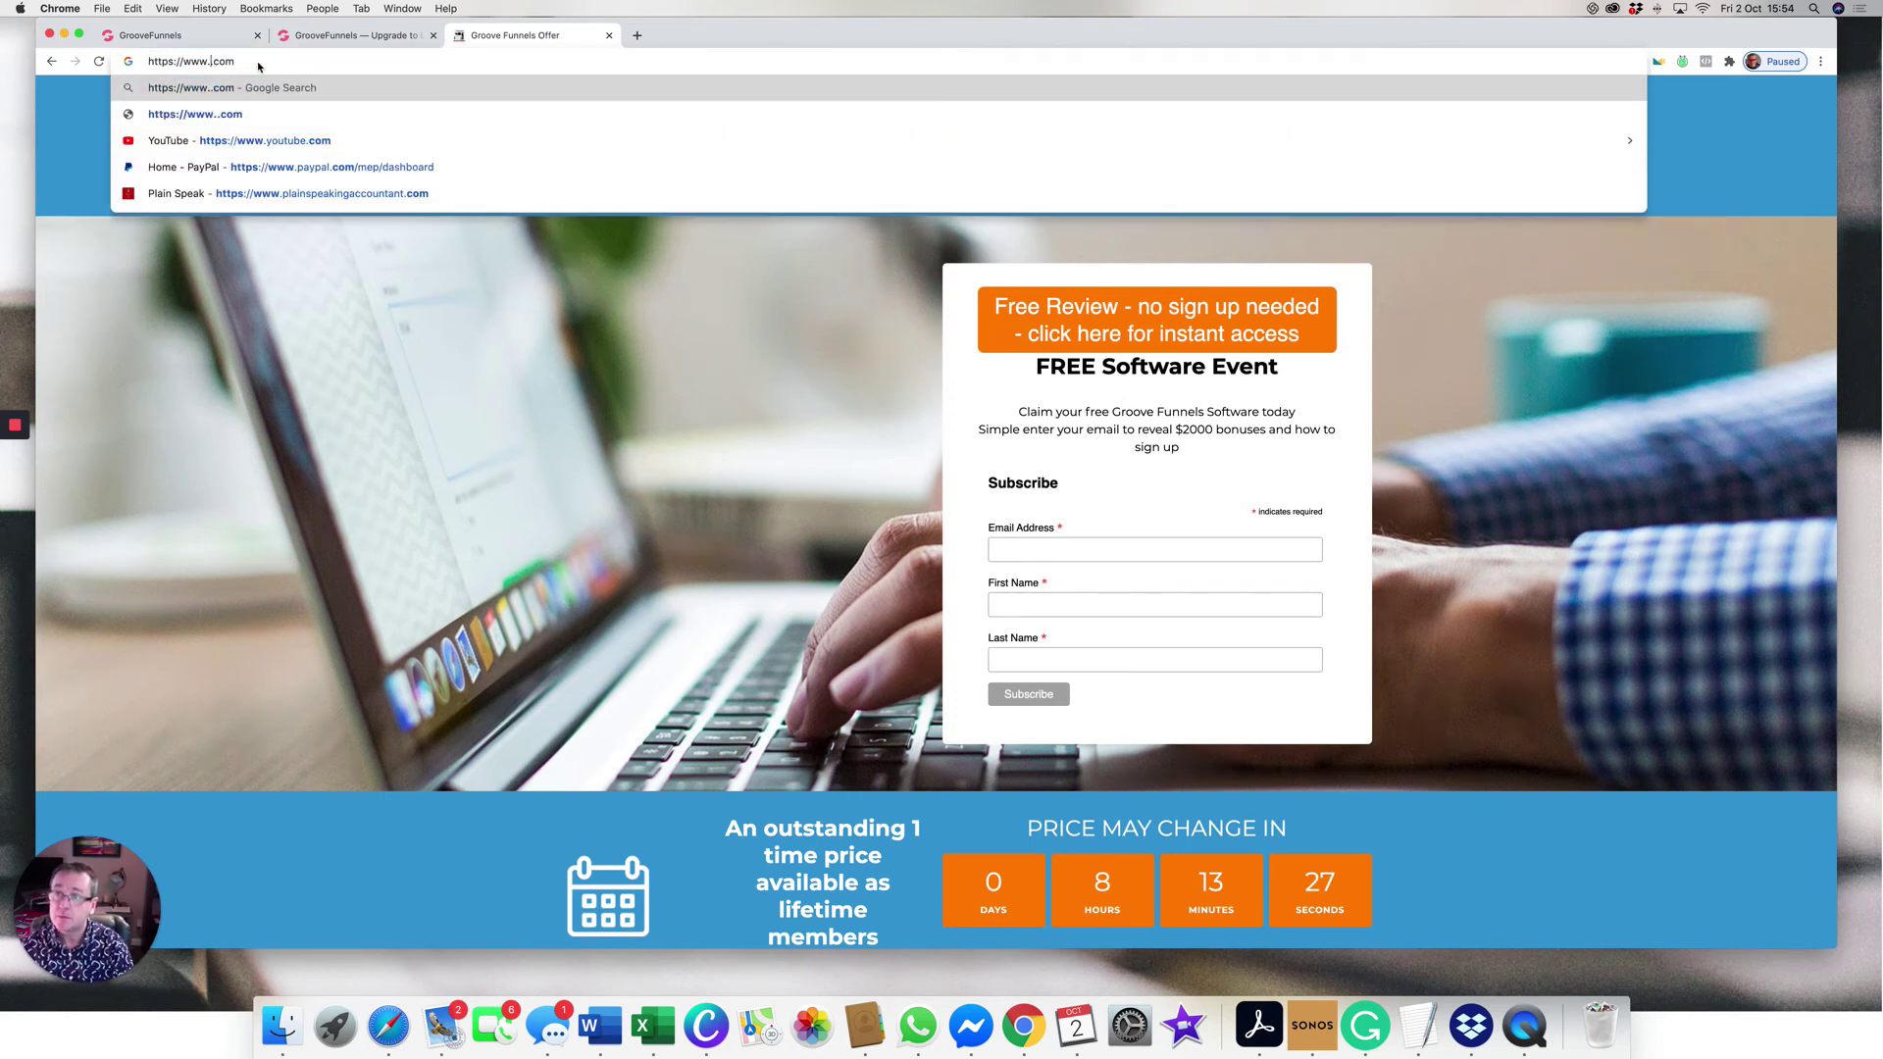
pyautogui.write('show')
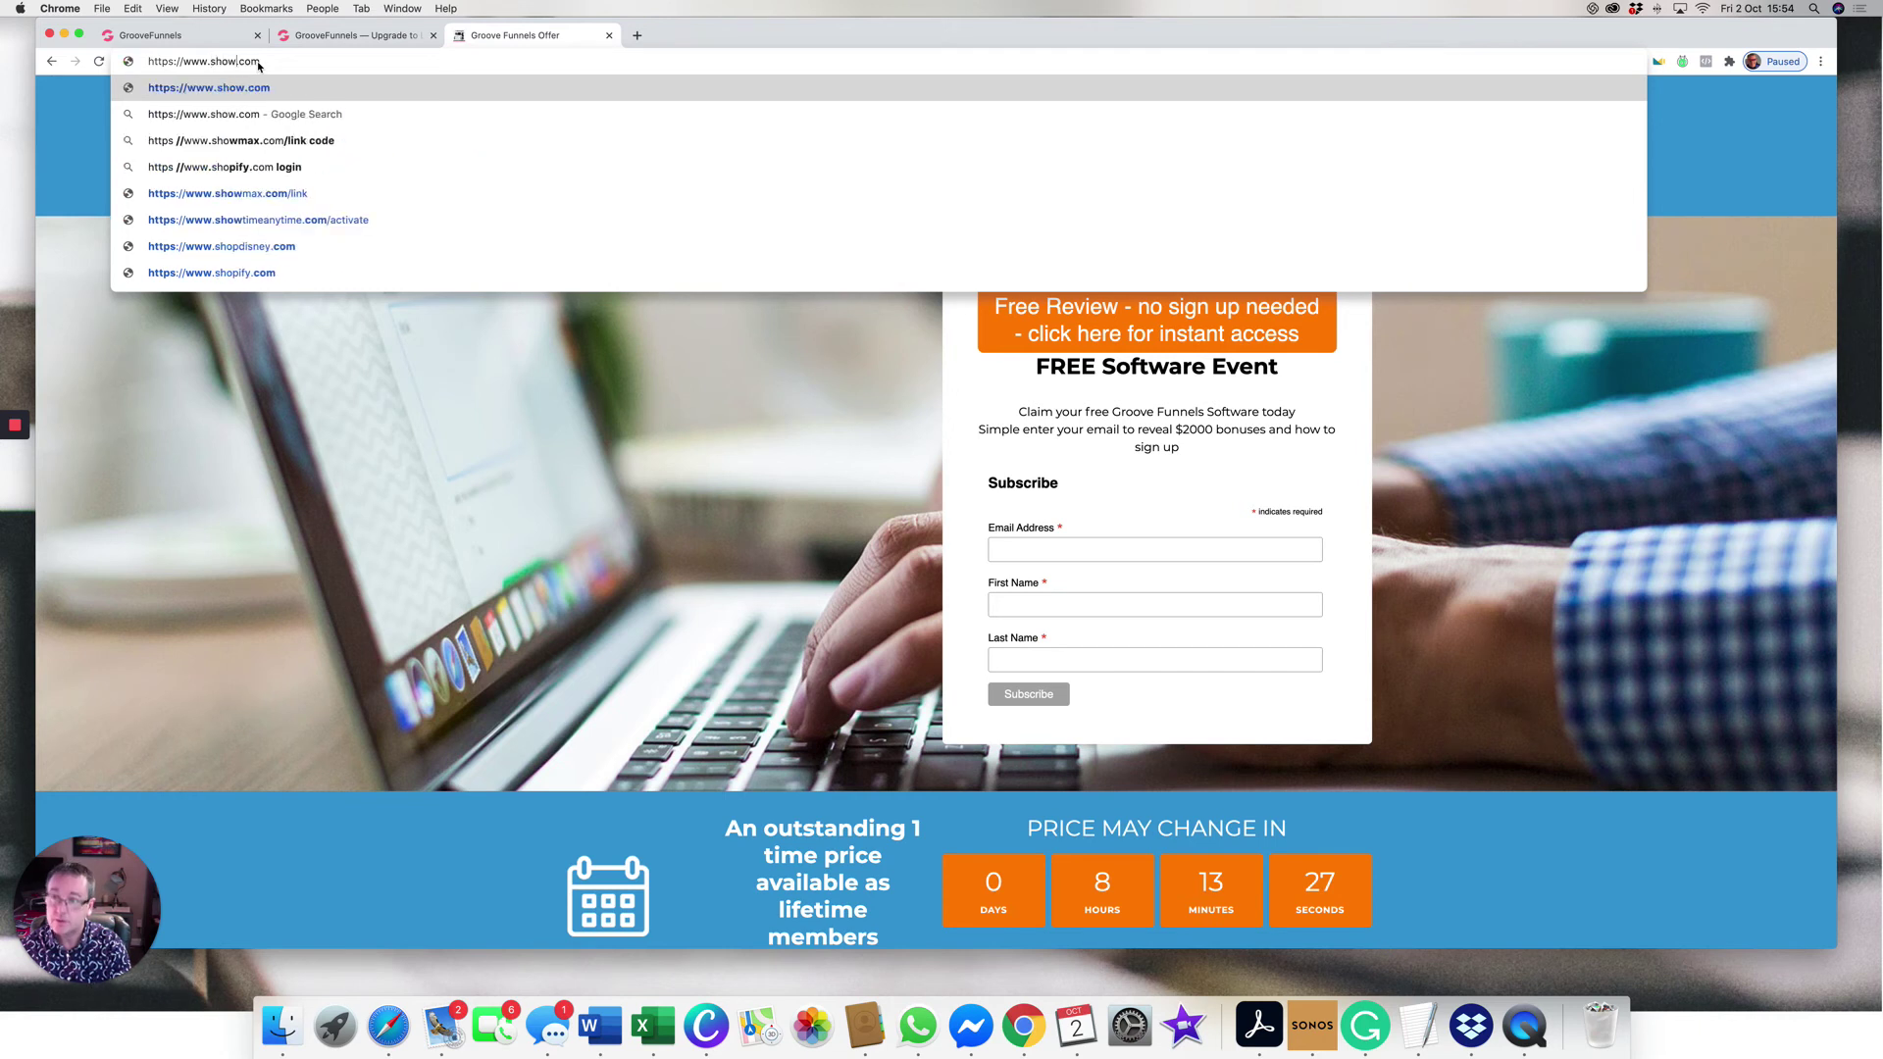
pyautogui.write('mefun')
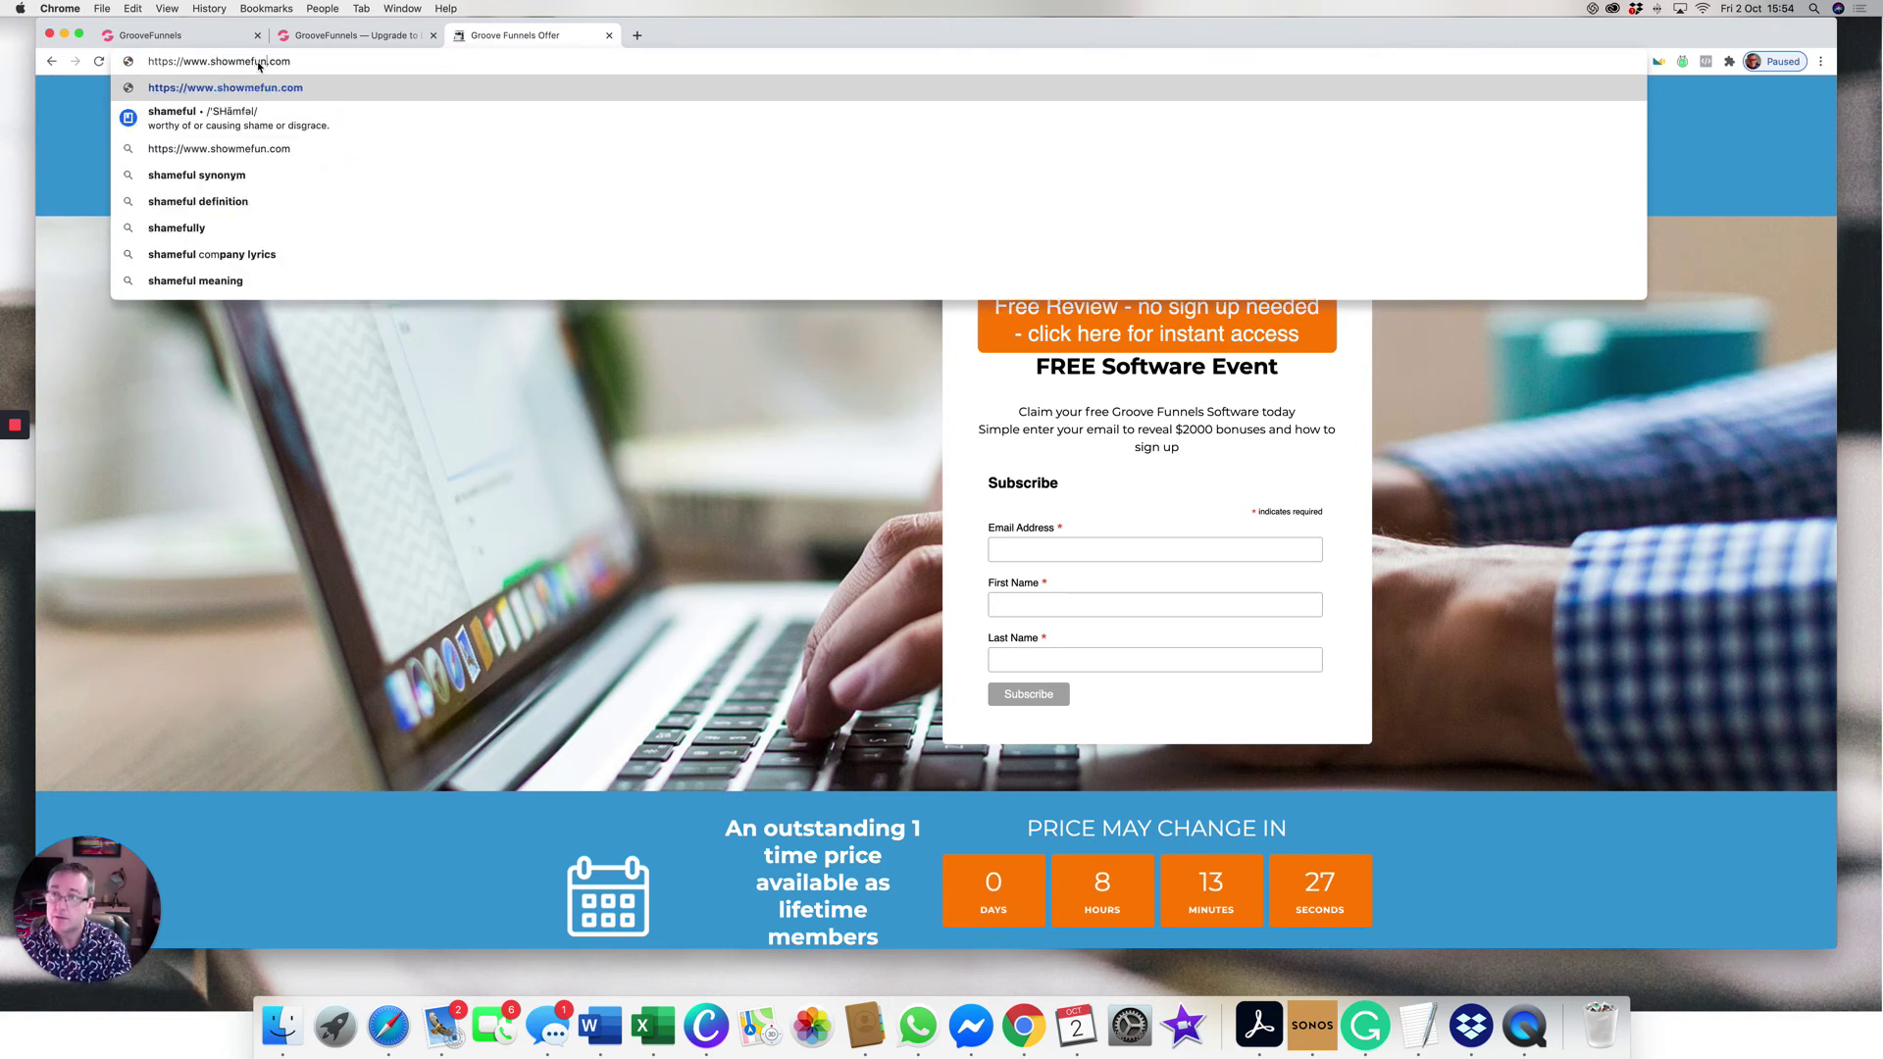
pyautogui.write('nels.com')
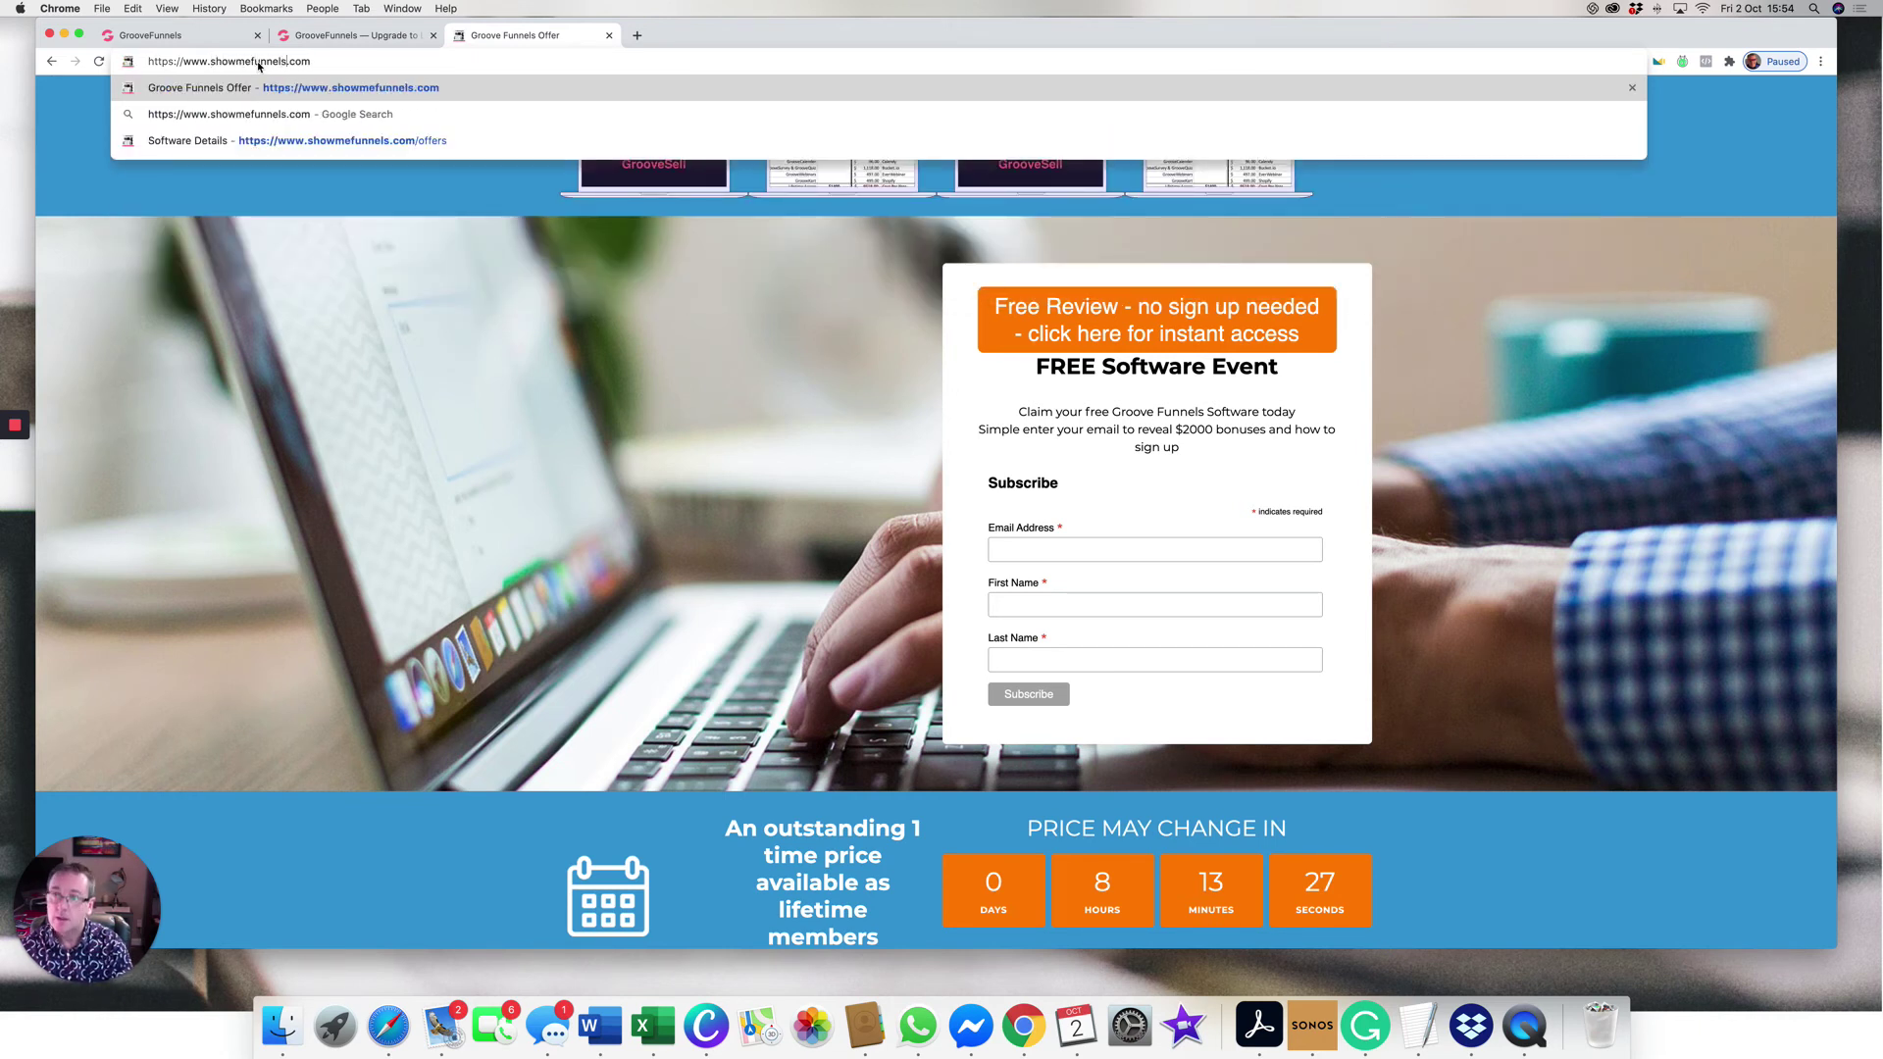
pyautogui.write('/o')
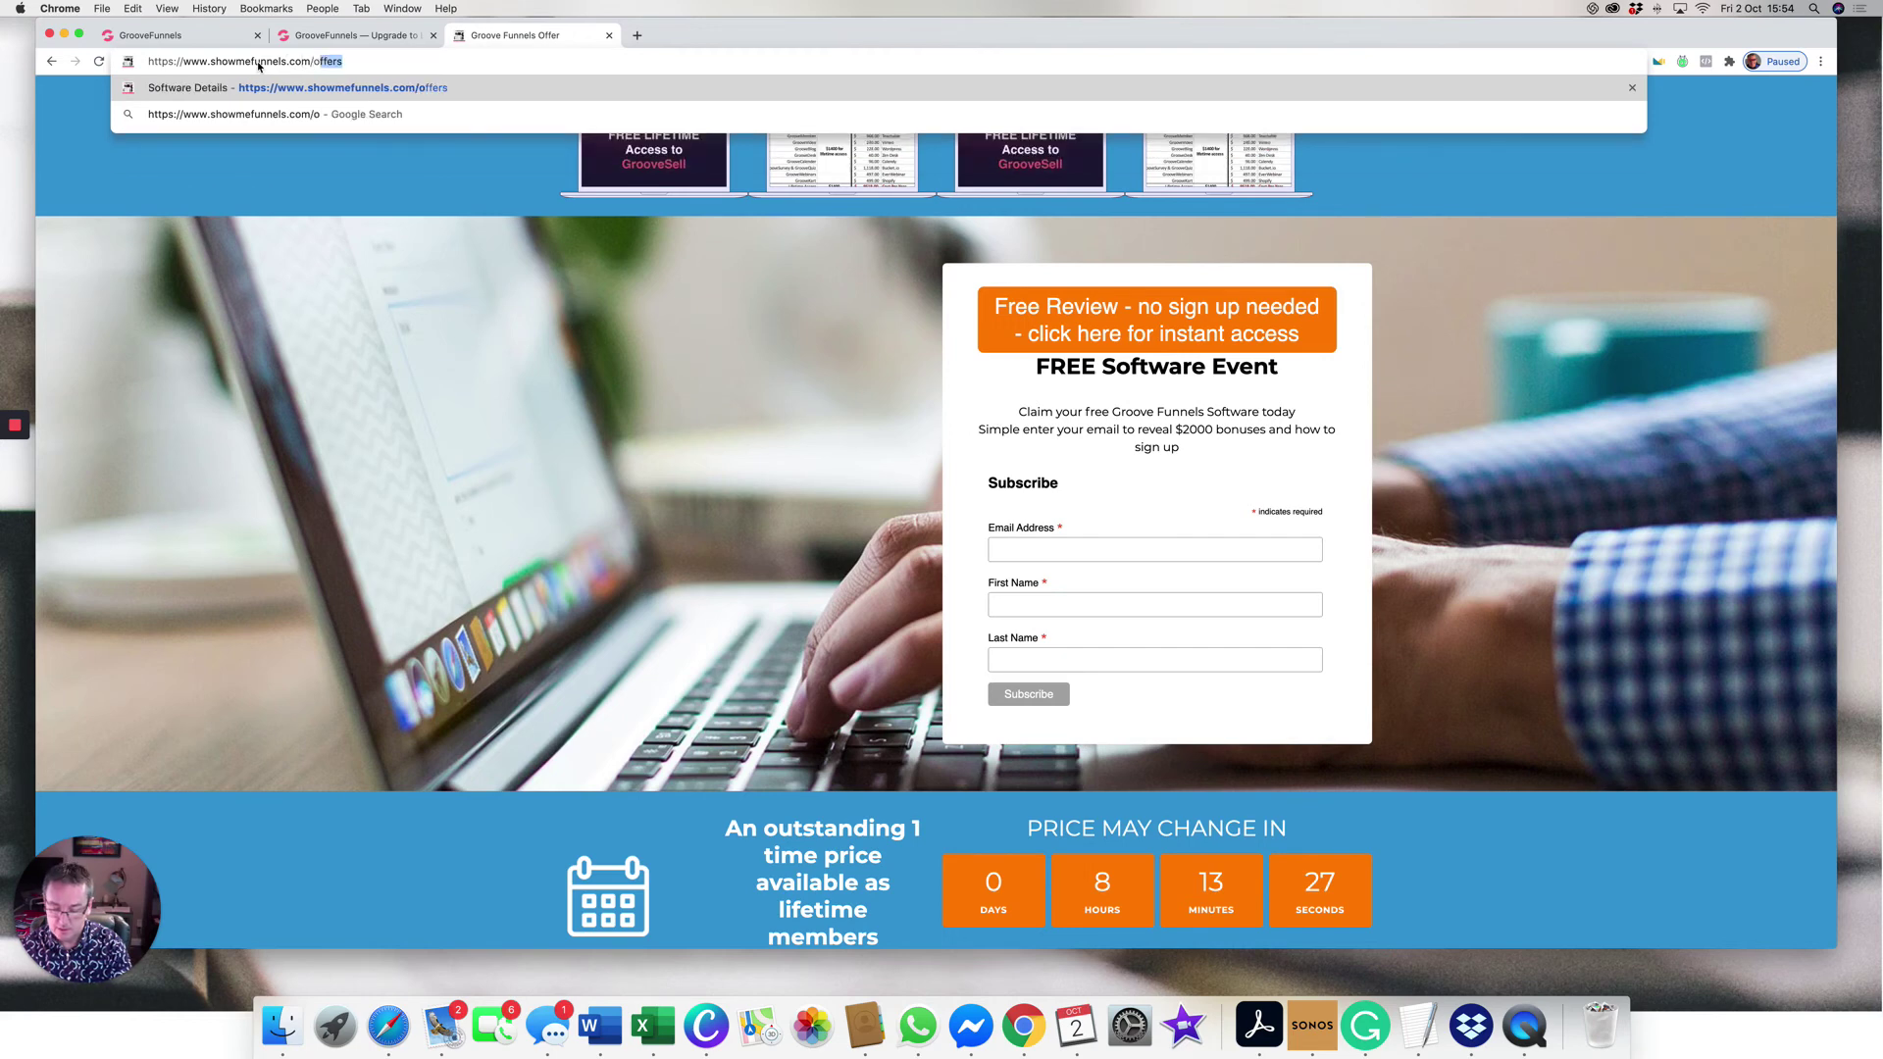
pyautogui.write('ffers')
pyautogui.press('Return')
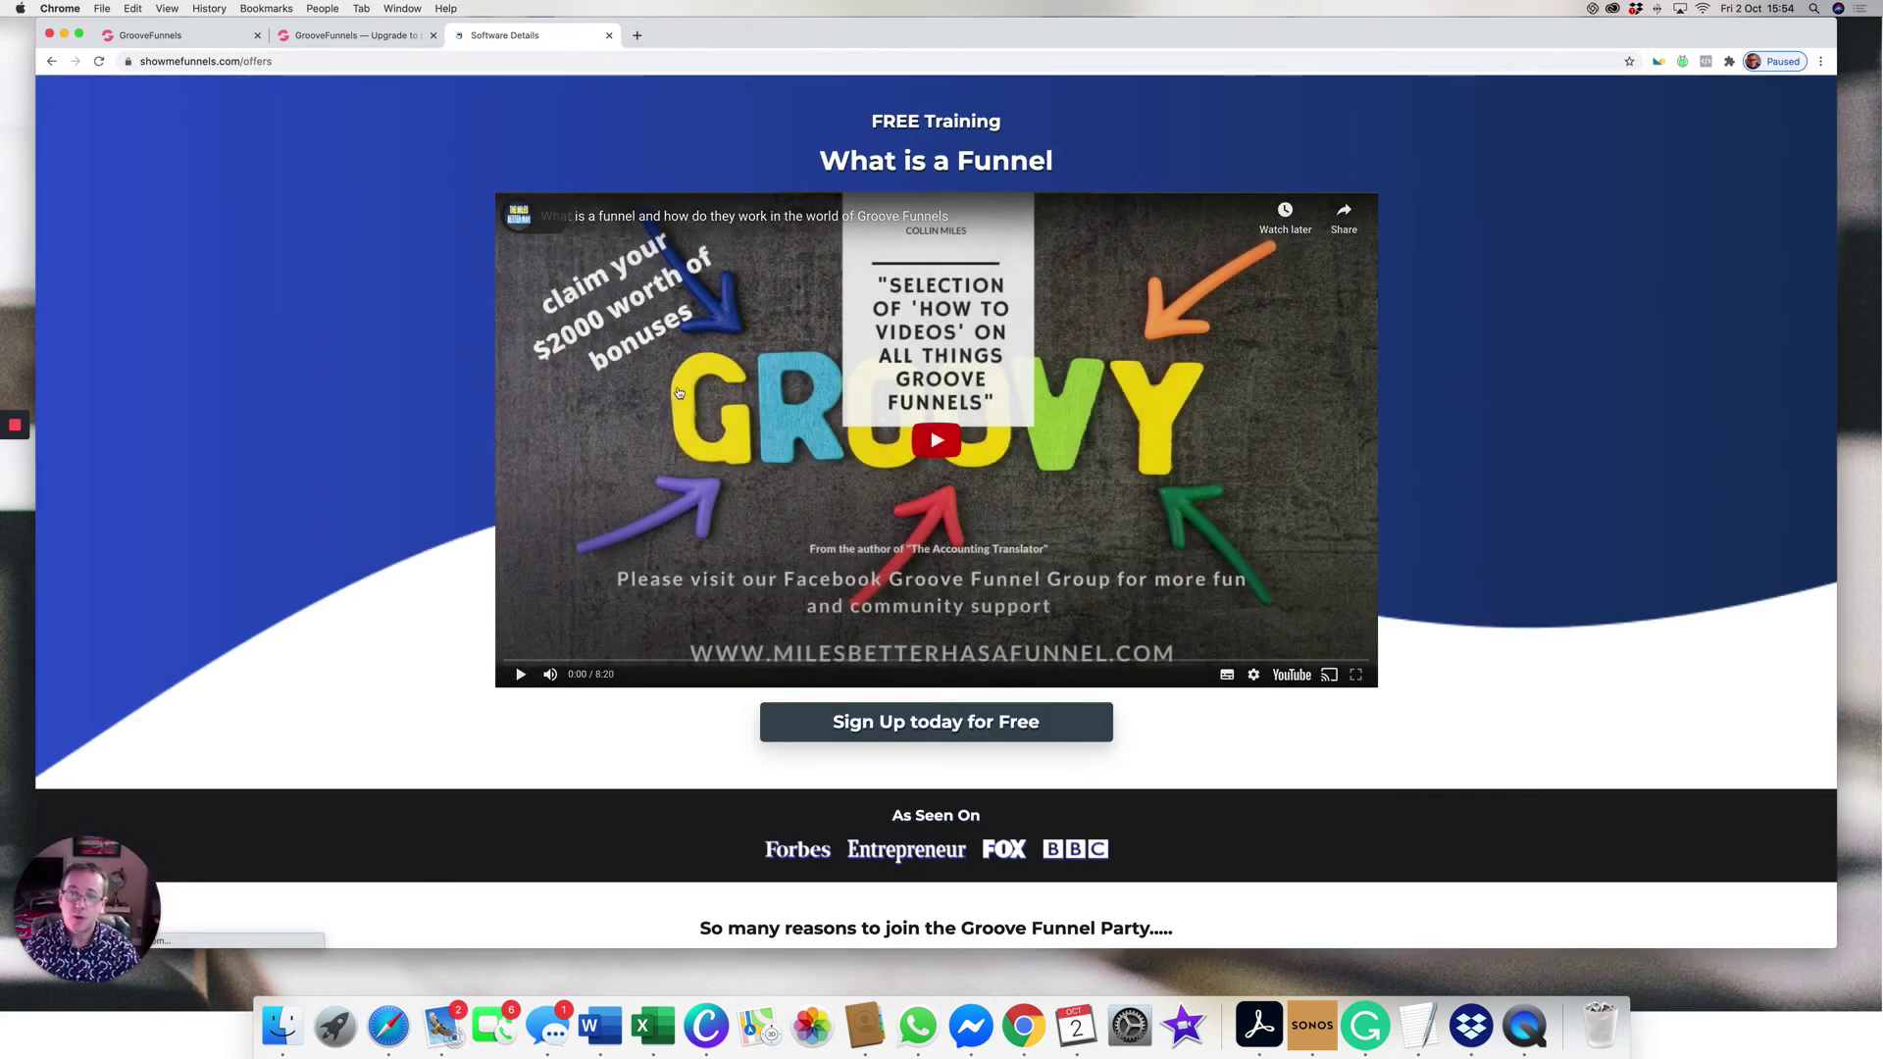
pyautogui.scroll(-1, 629, 435)
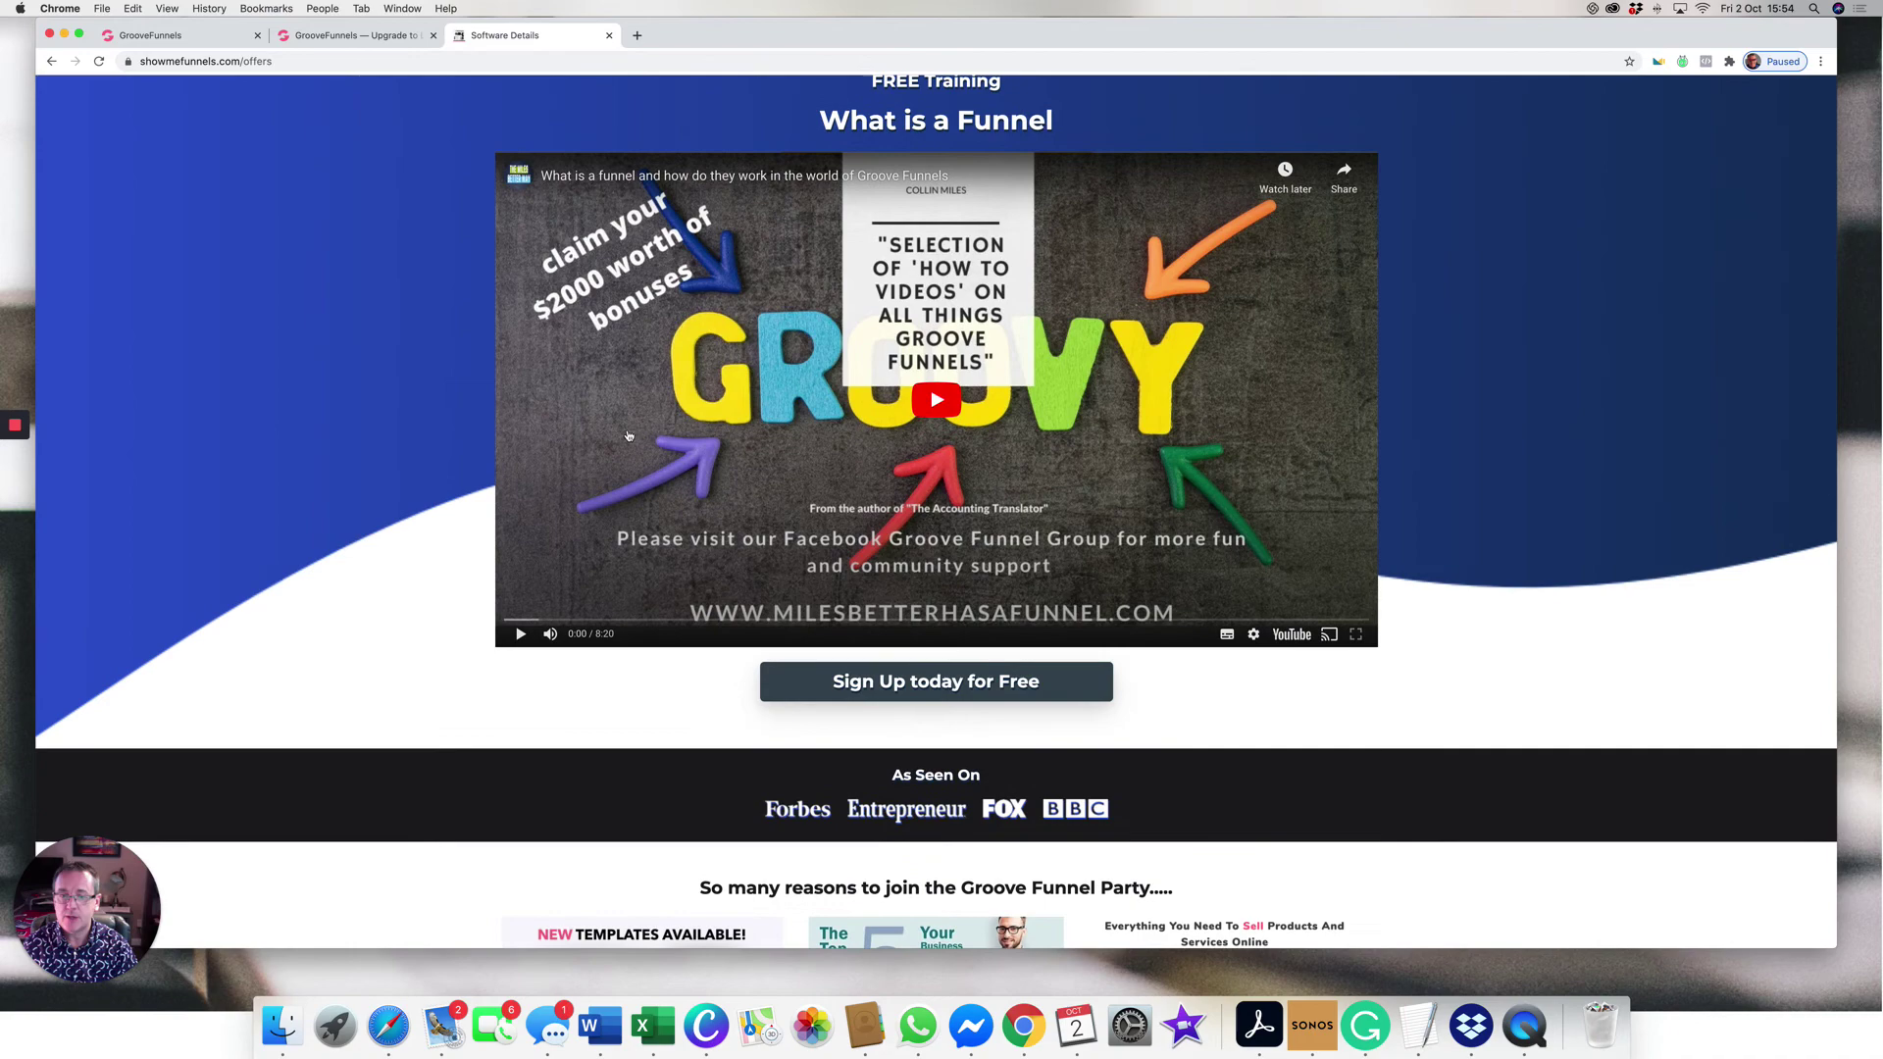
pyautogui.scroll(-3, 753, 371)
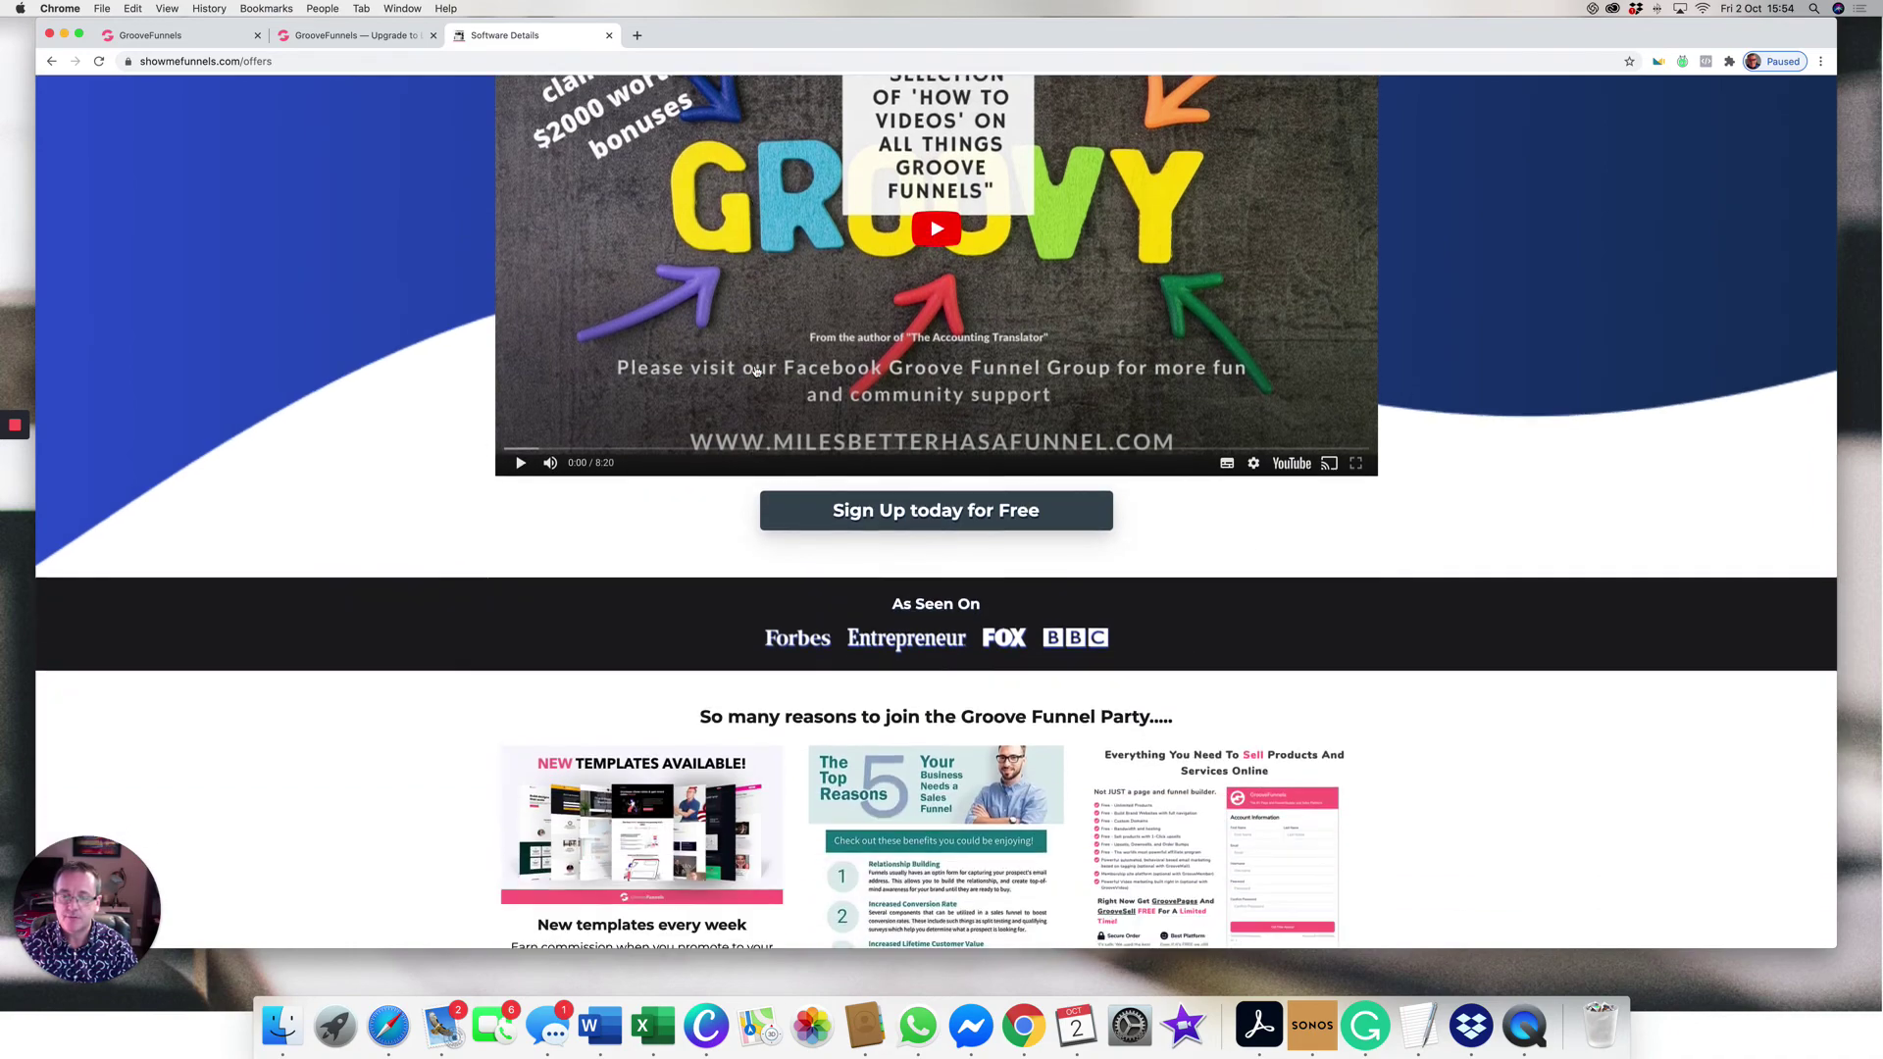
pyautogui.scroll(-3, 753, 371)
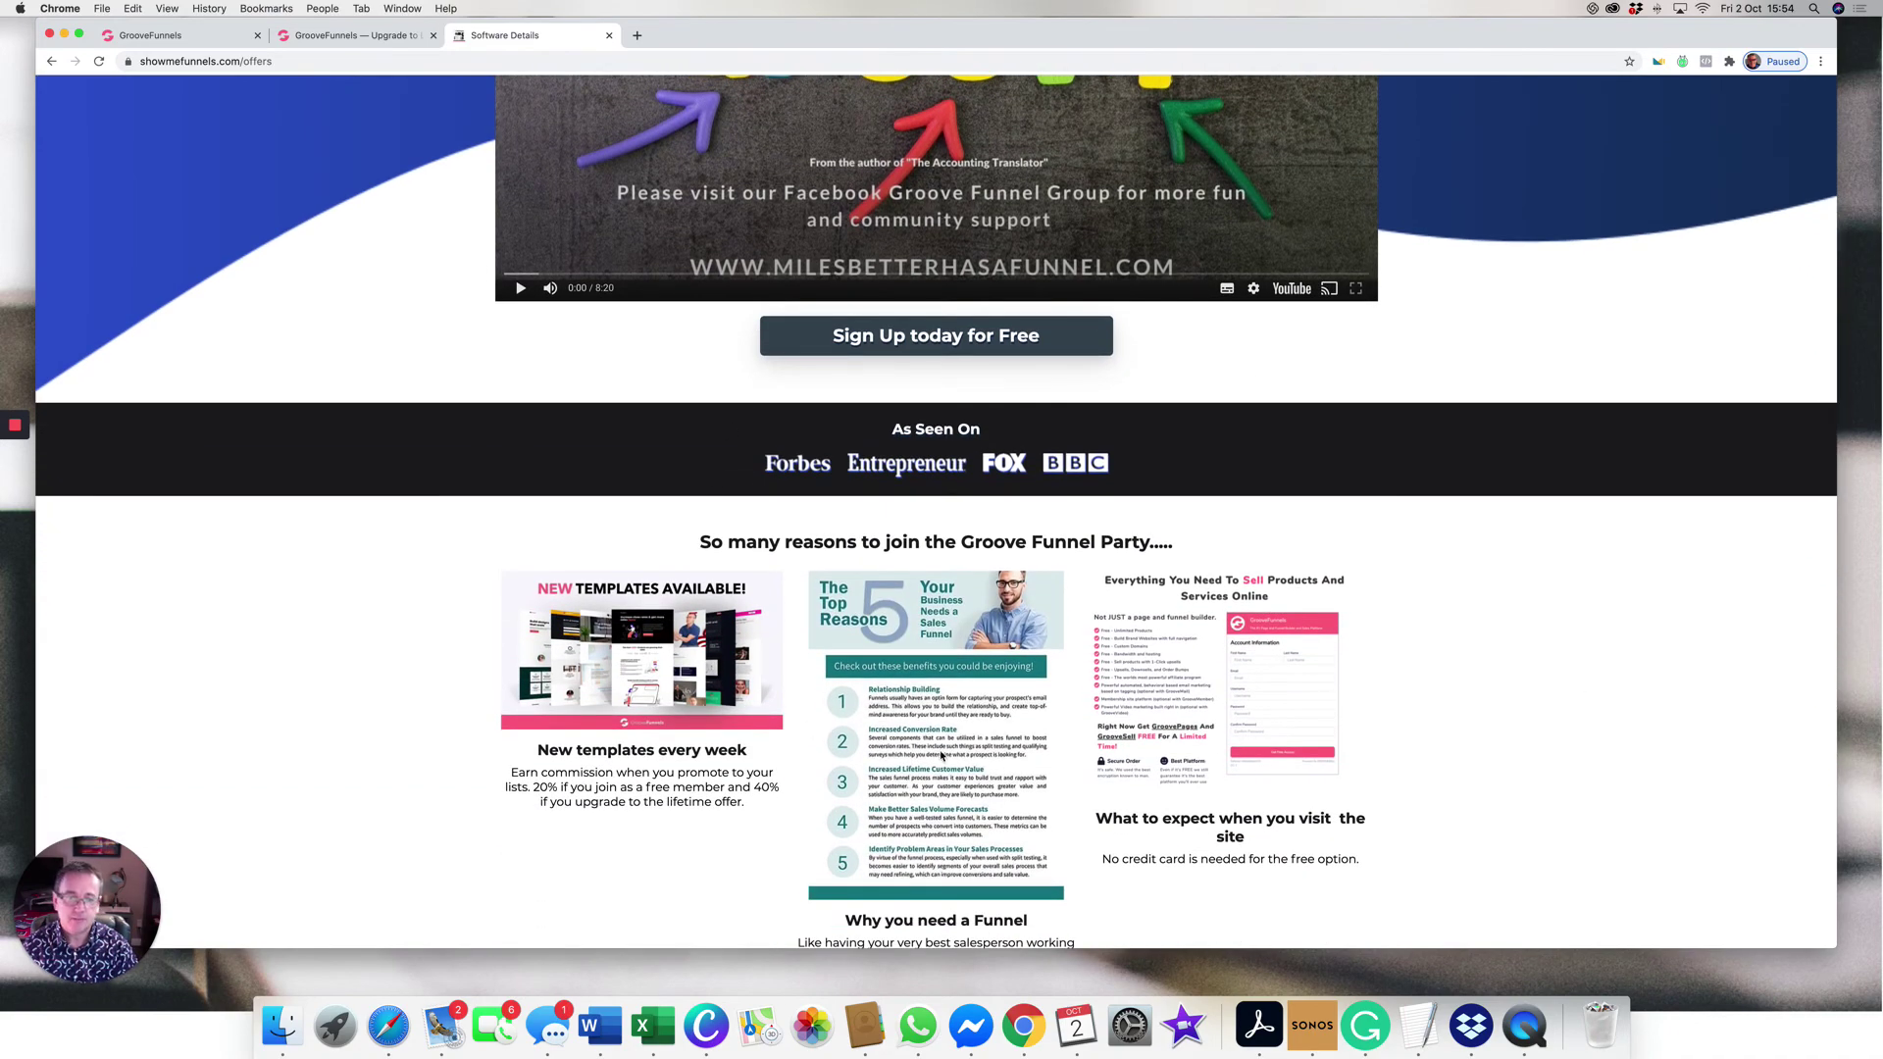
pyautogui.scroll(-3, 942, 754)
pyautogui.scroll(-4, 941, 755)
pyautogui.scroll(-1, 941, 755)
pyautogui.scroll(-2, 941, 755)
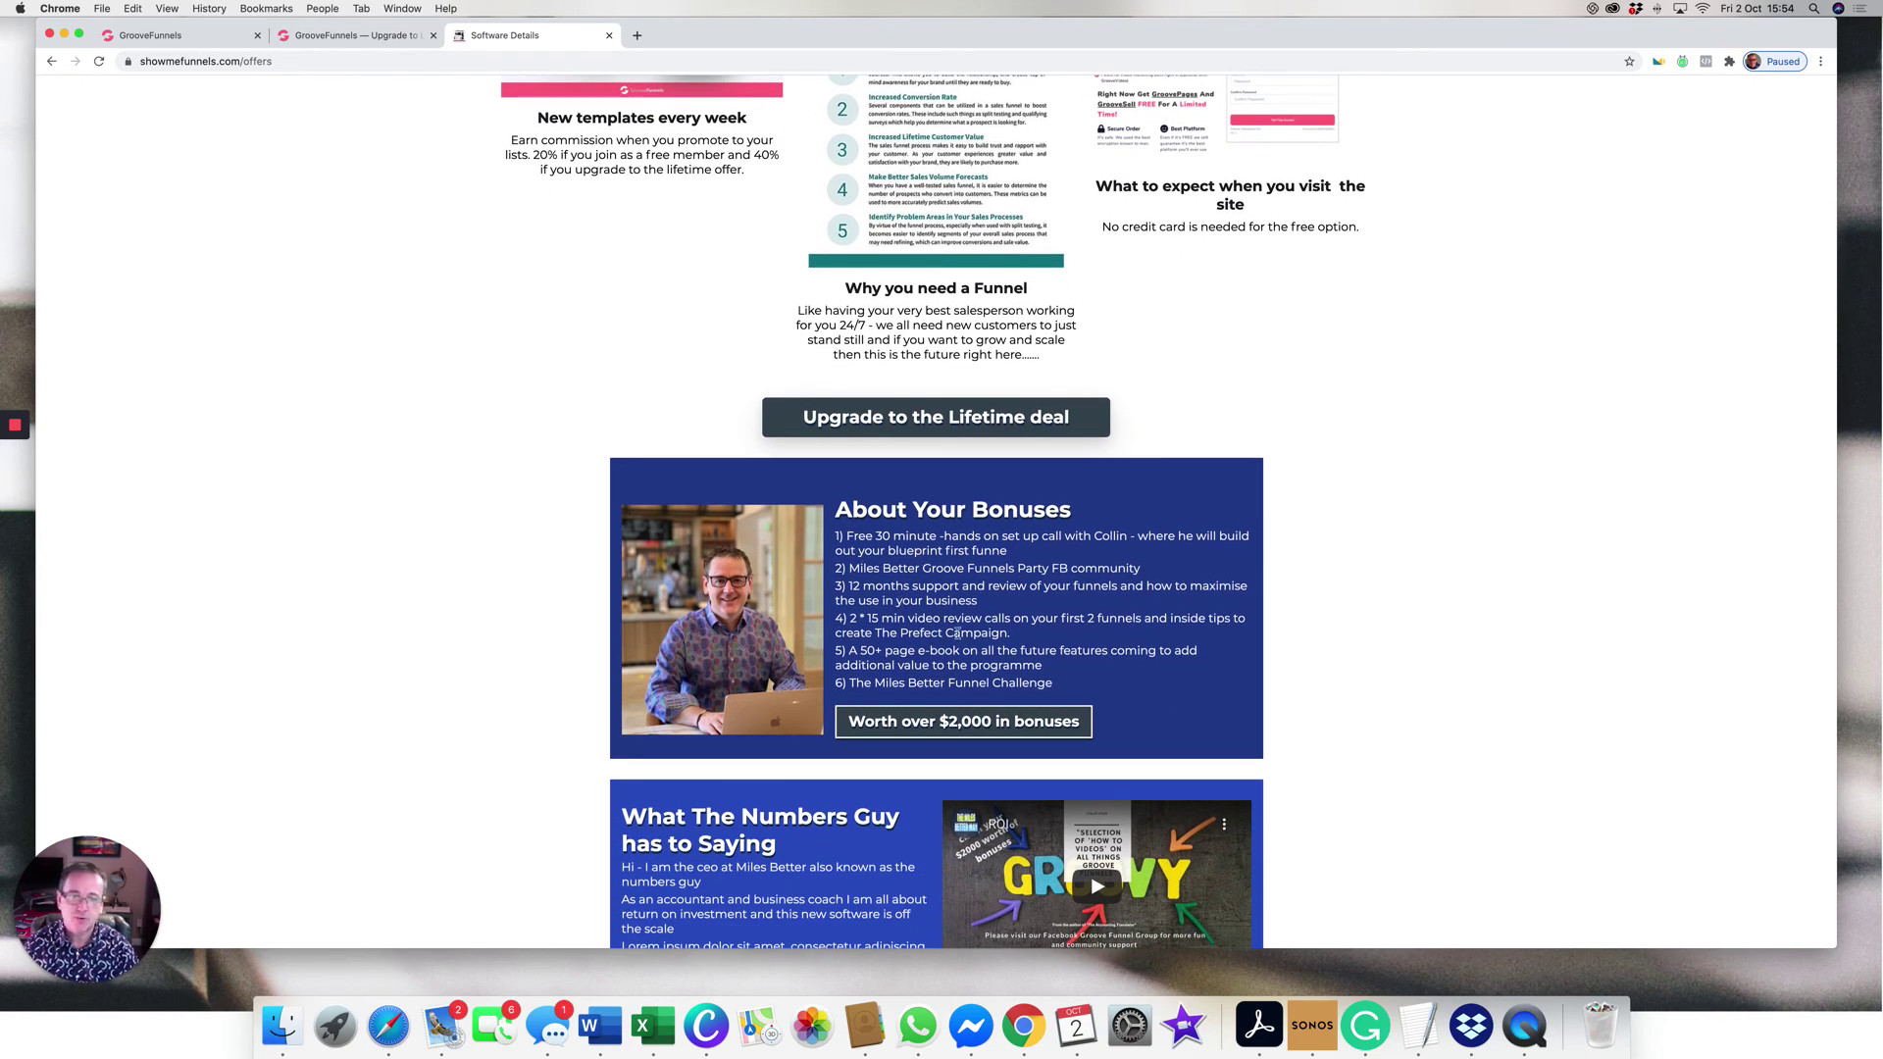
pyautogui.scroll(-1, 958, 632)
pyautogui.scroll(-1, 986, 559)
pyautogui.scroll(-2, 1022, 485)
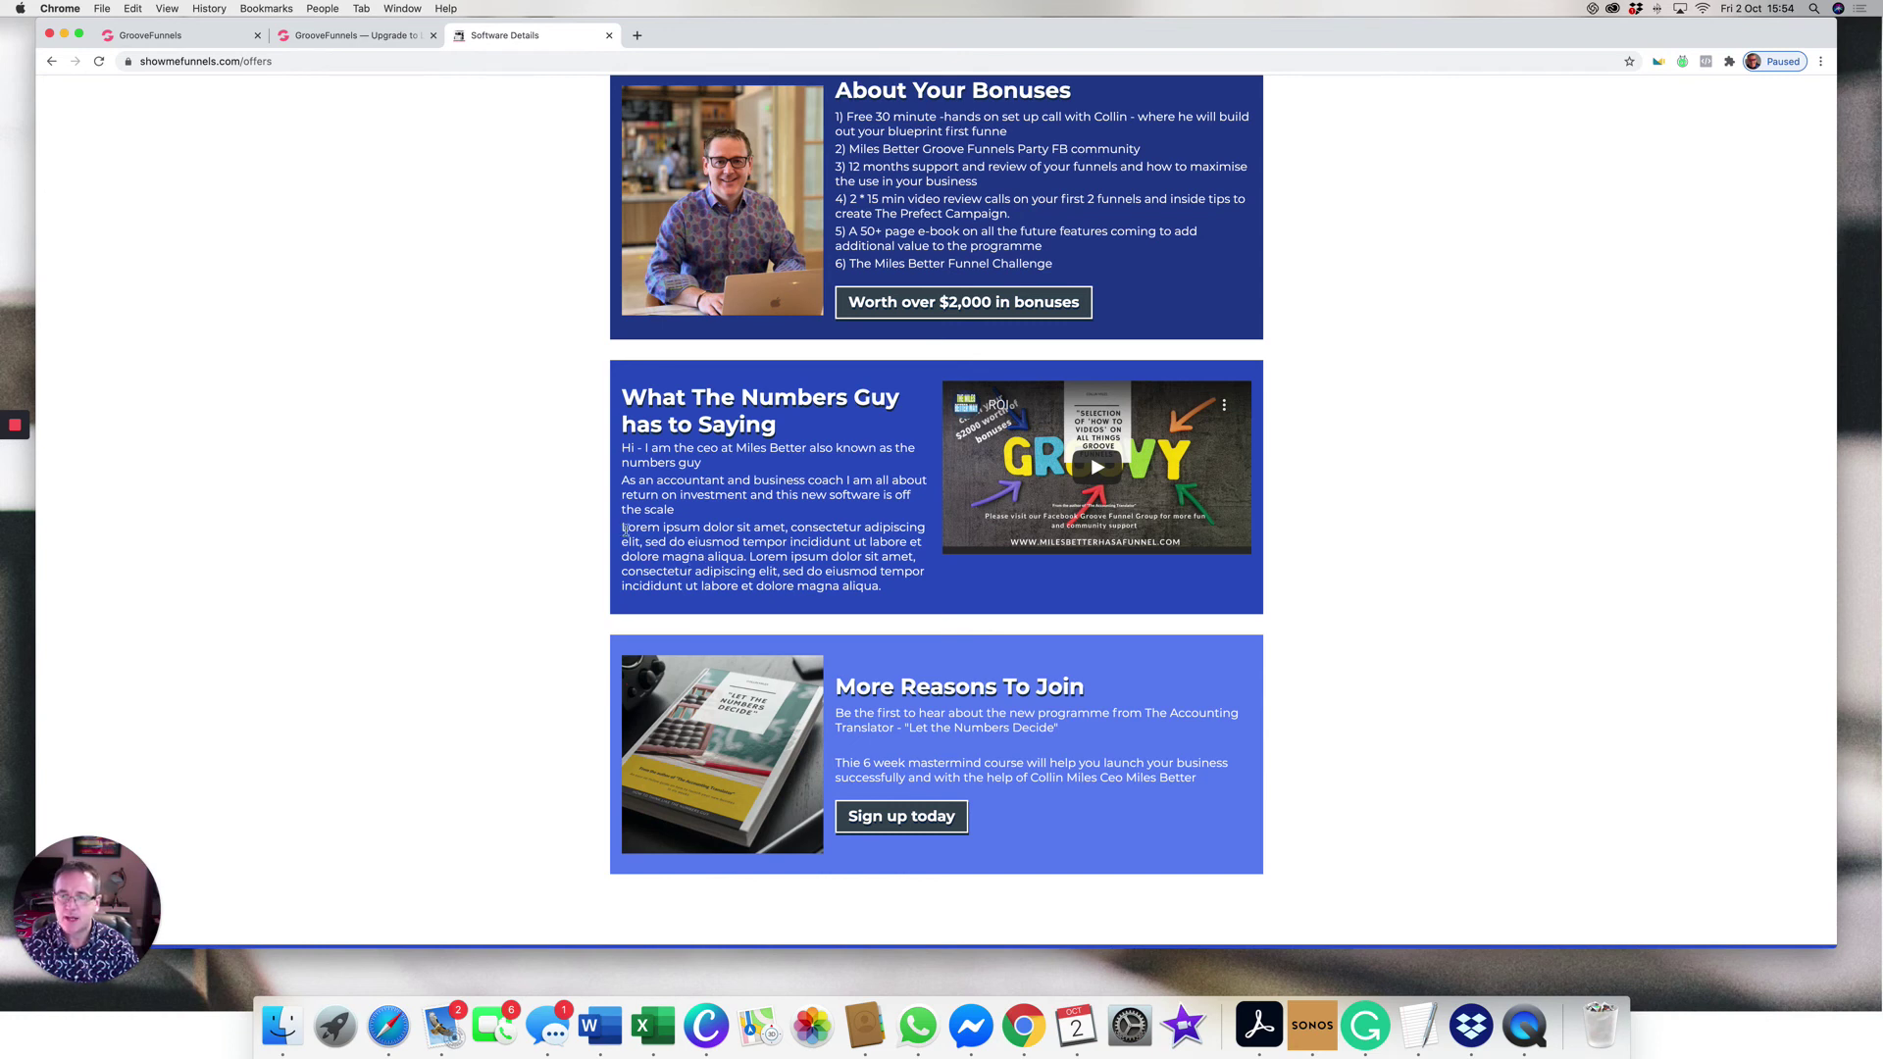
pyautogui.scroll(-1, 882, 619)
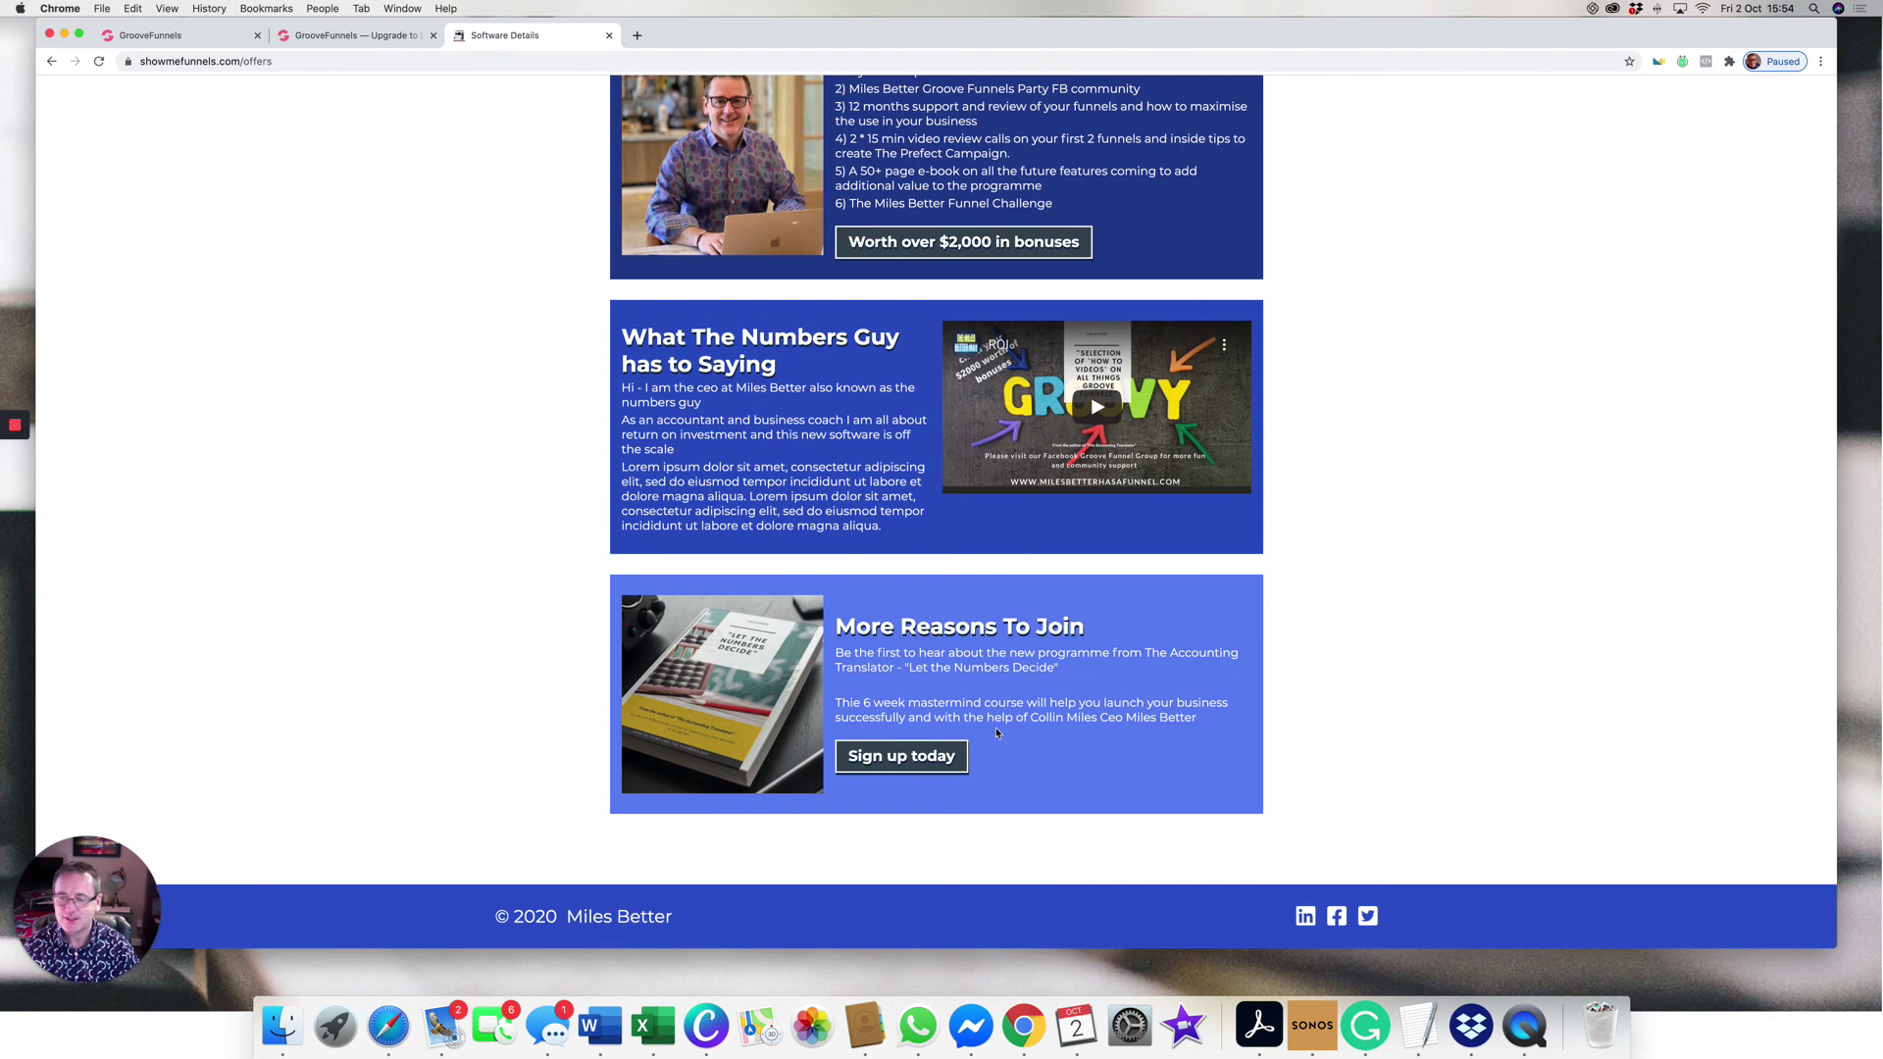
pyautogui.scroll(5, 996, 730)
pyautogui.scroll(5, 997, 732)
pyautogui.scroll(5, 995, 730)
pyautogui.scroll(5, 997, 731)
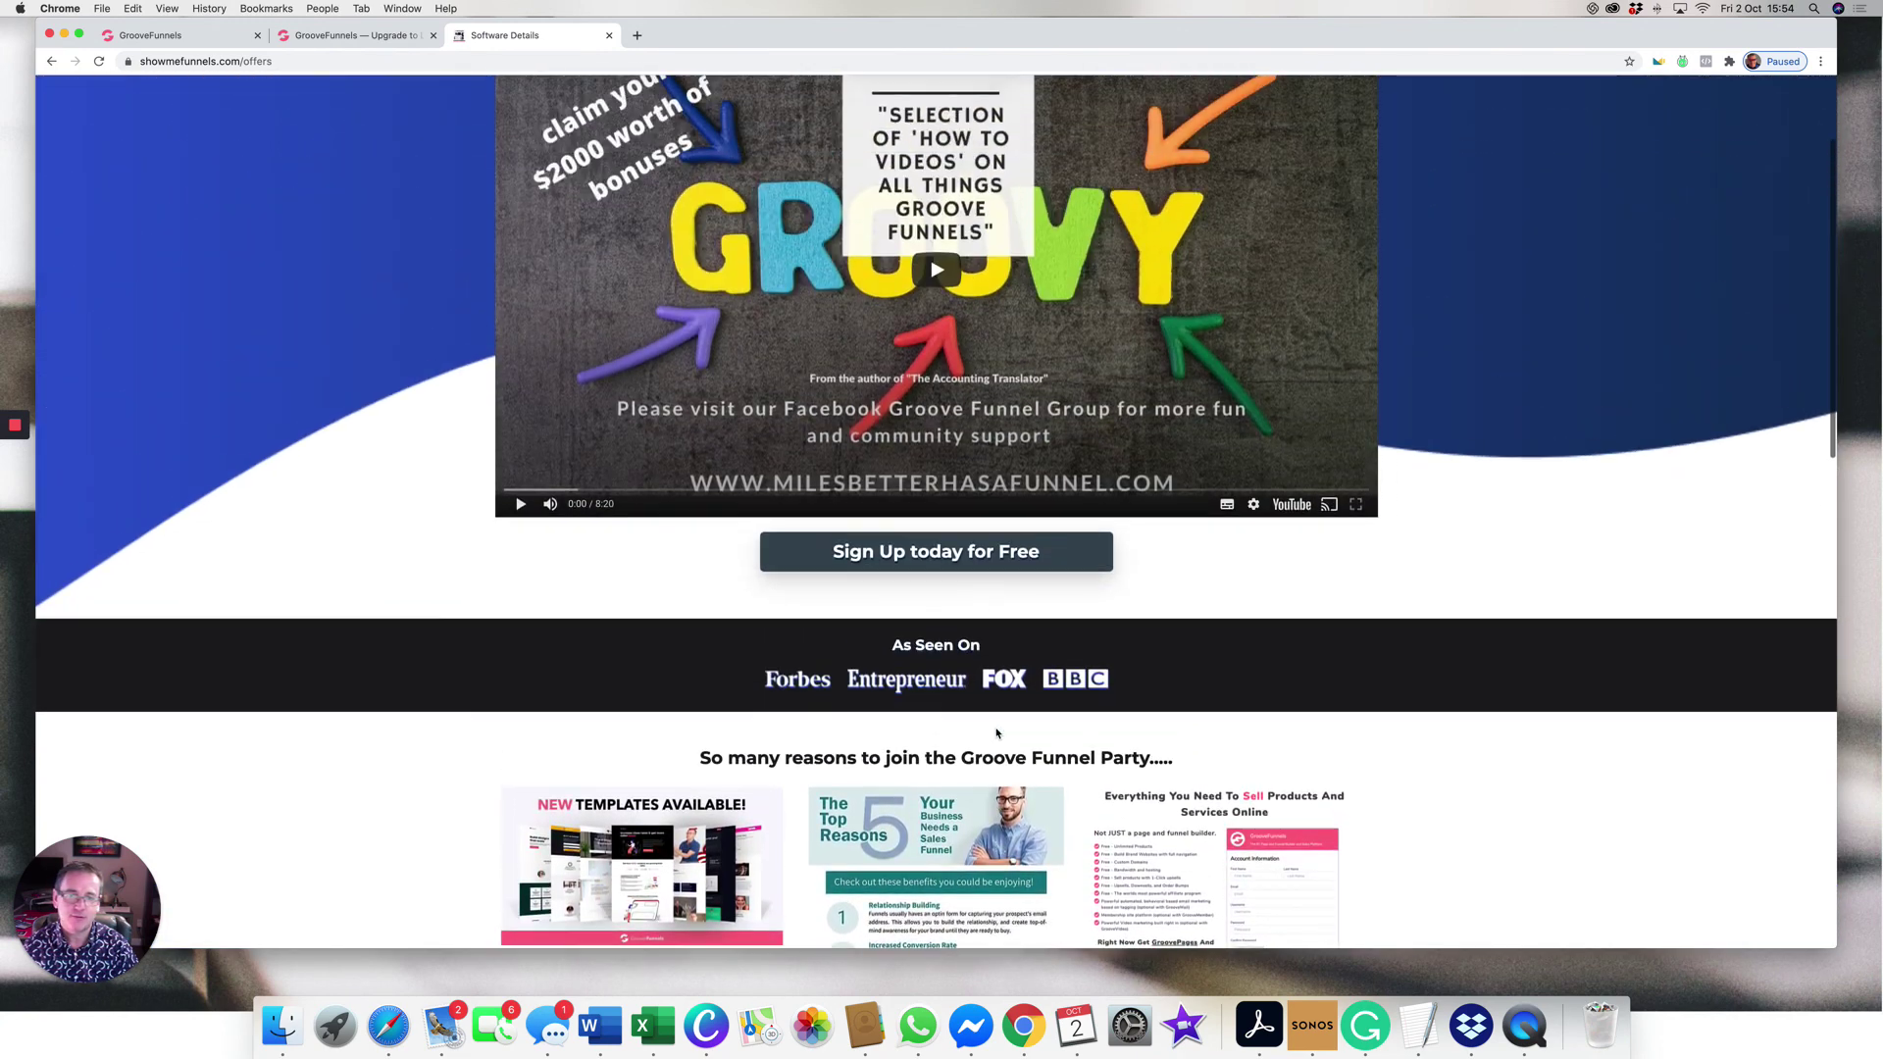
pyautogui.scroll(3, 996, 732)
pyautogui.scroll(-2, 995, 732)
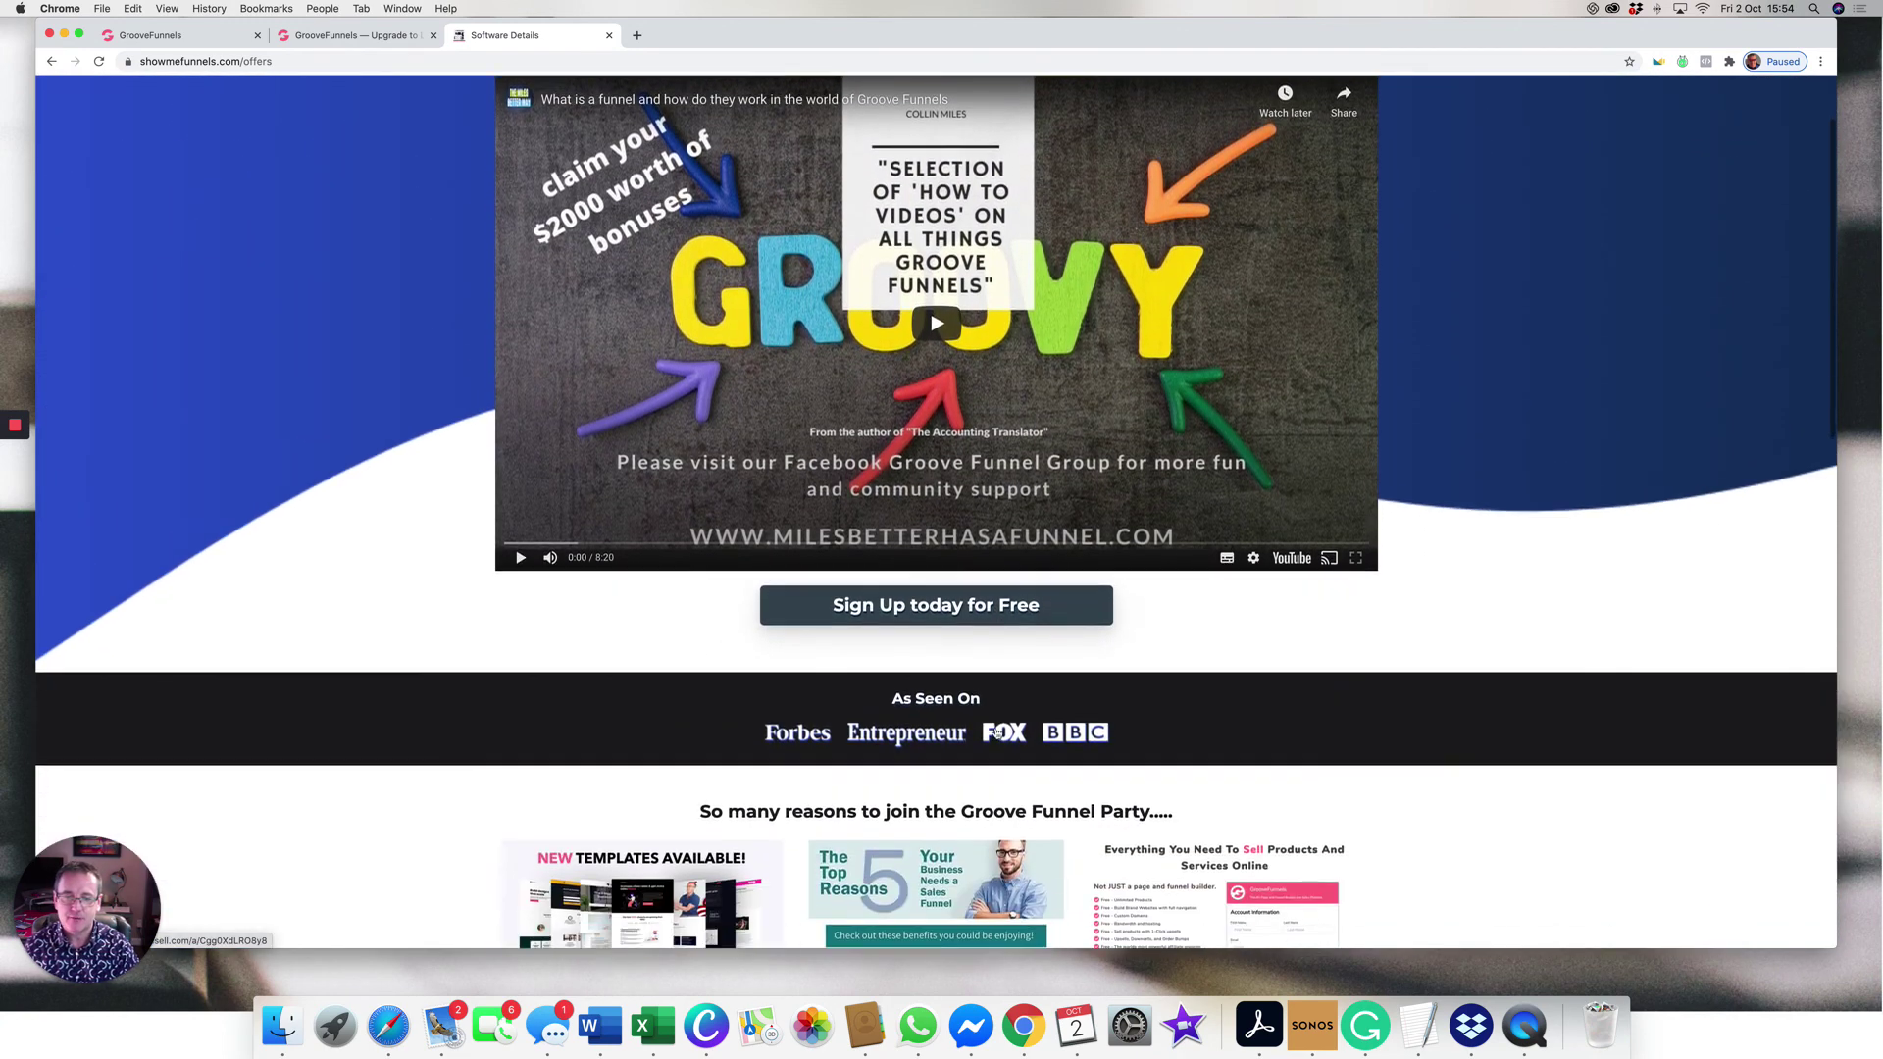
pyautogui.scroll(-3, 996, 731)
pyautogui.scroll(-5, 996, 731)
pyautogui.scroll(-2, 996, 732)
pyautogui.scroll(10, 994, 726)
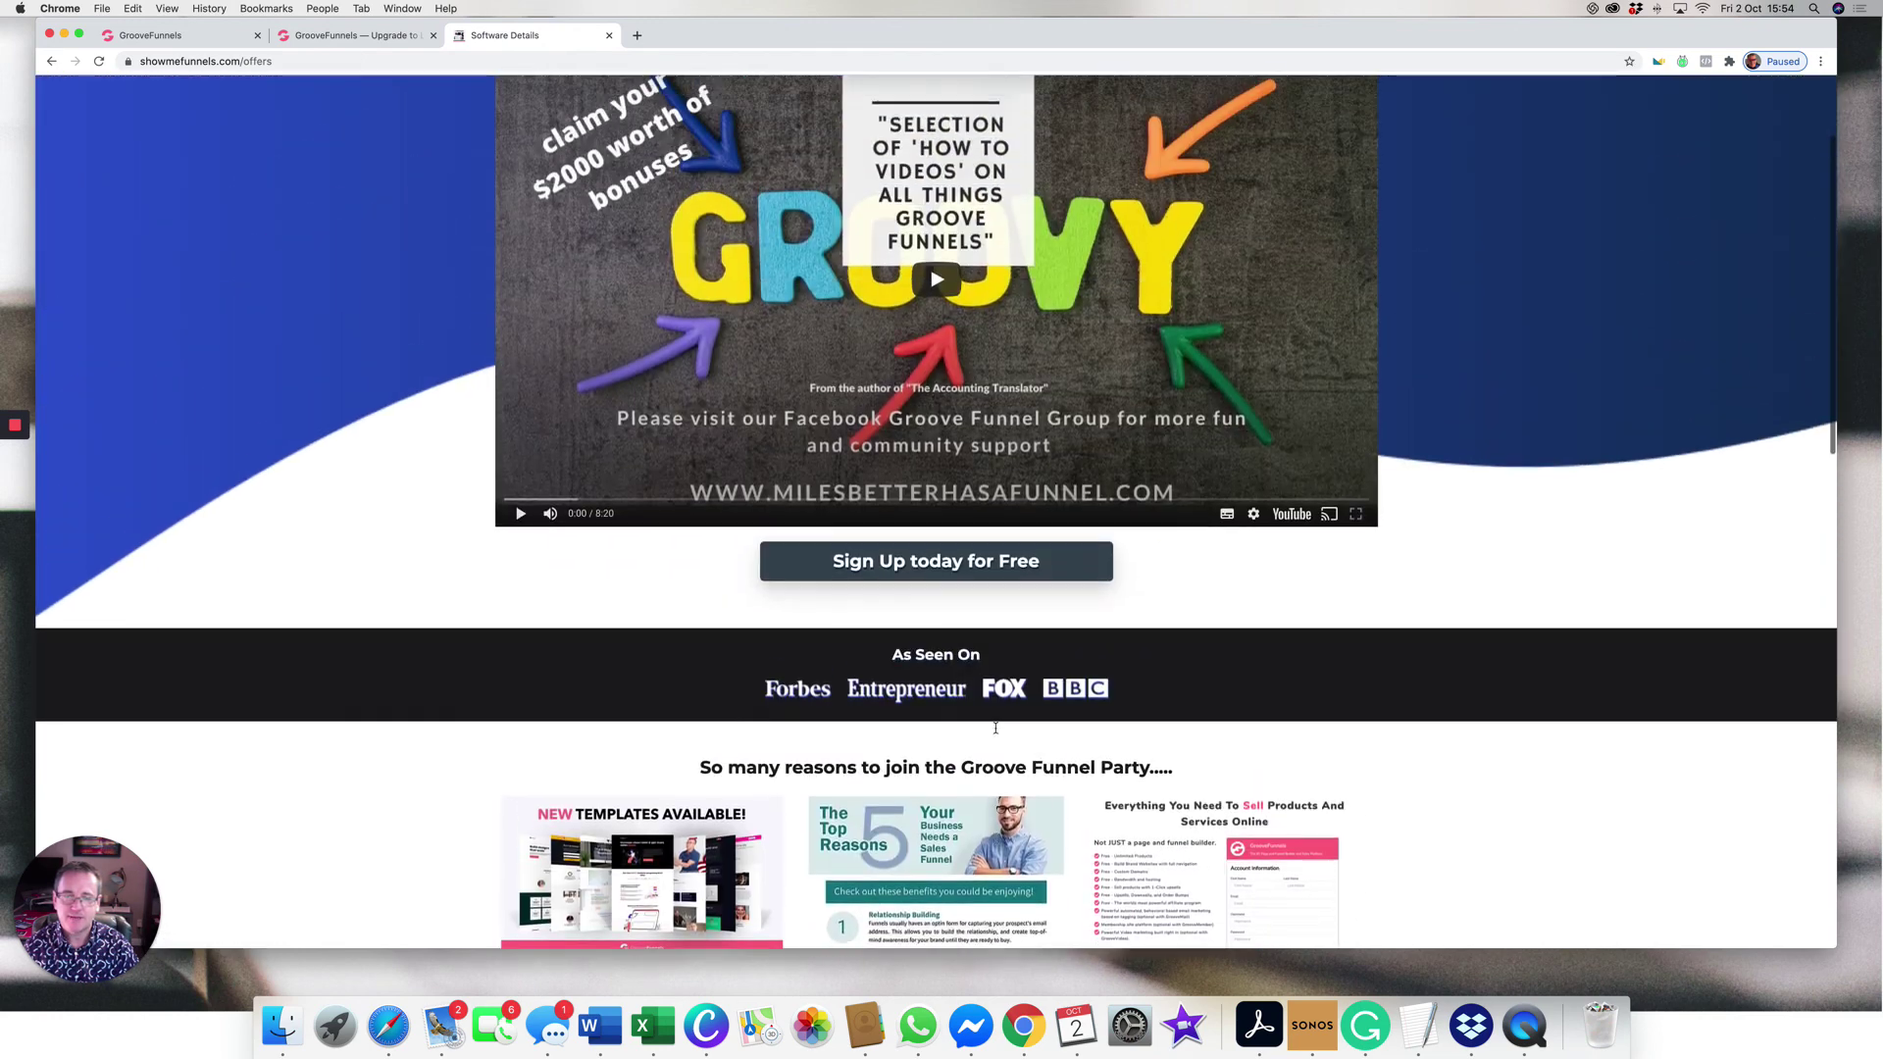
pyautogui.scroll(2, 994, 727)
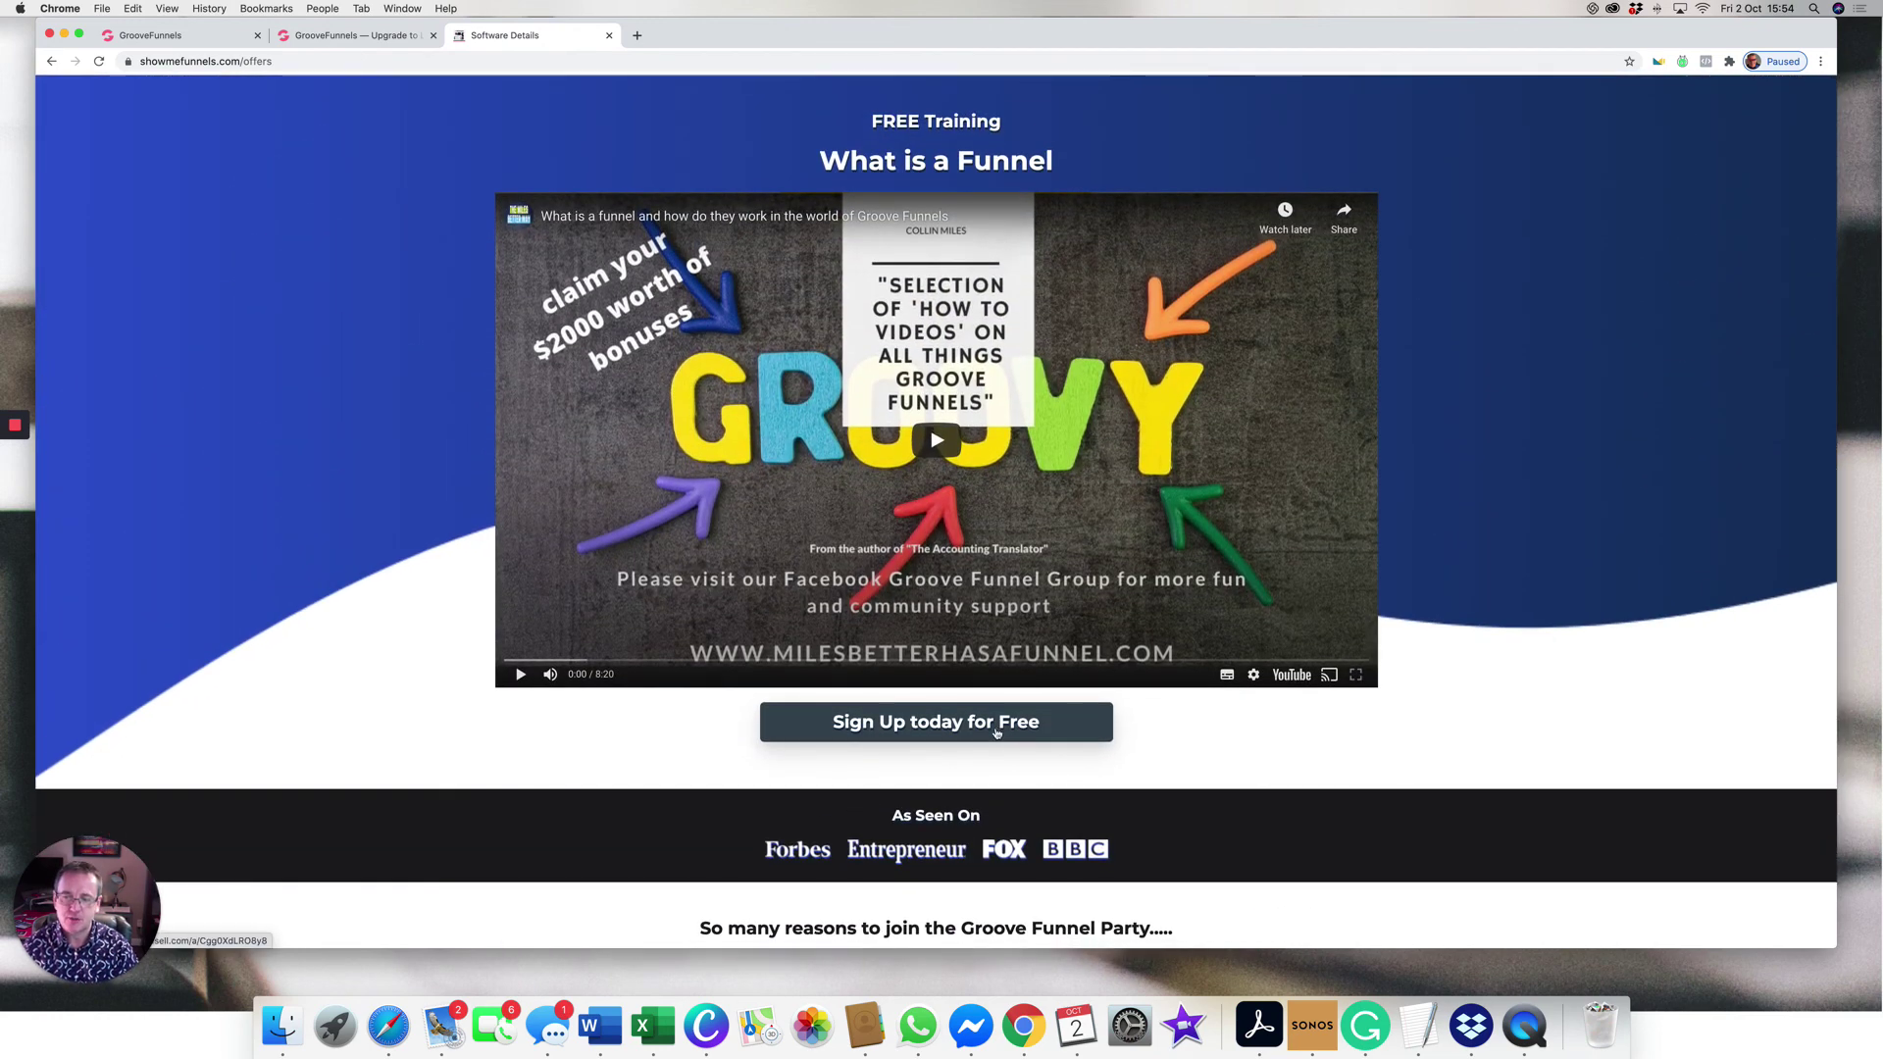